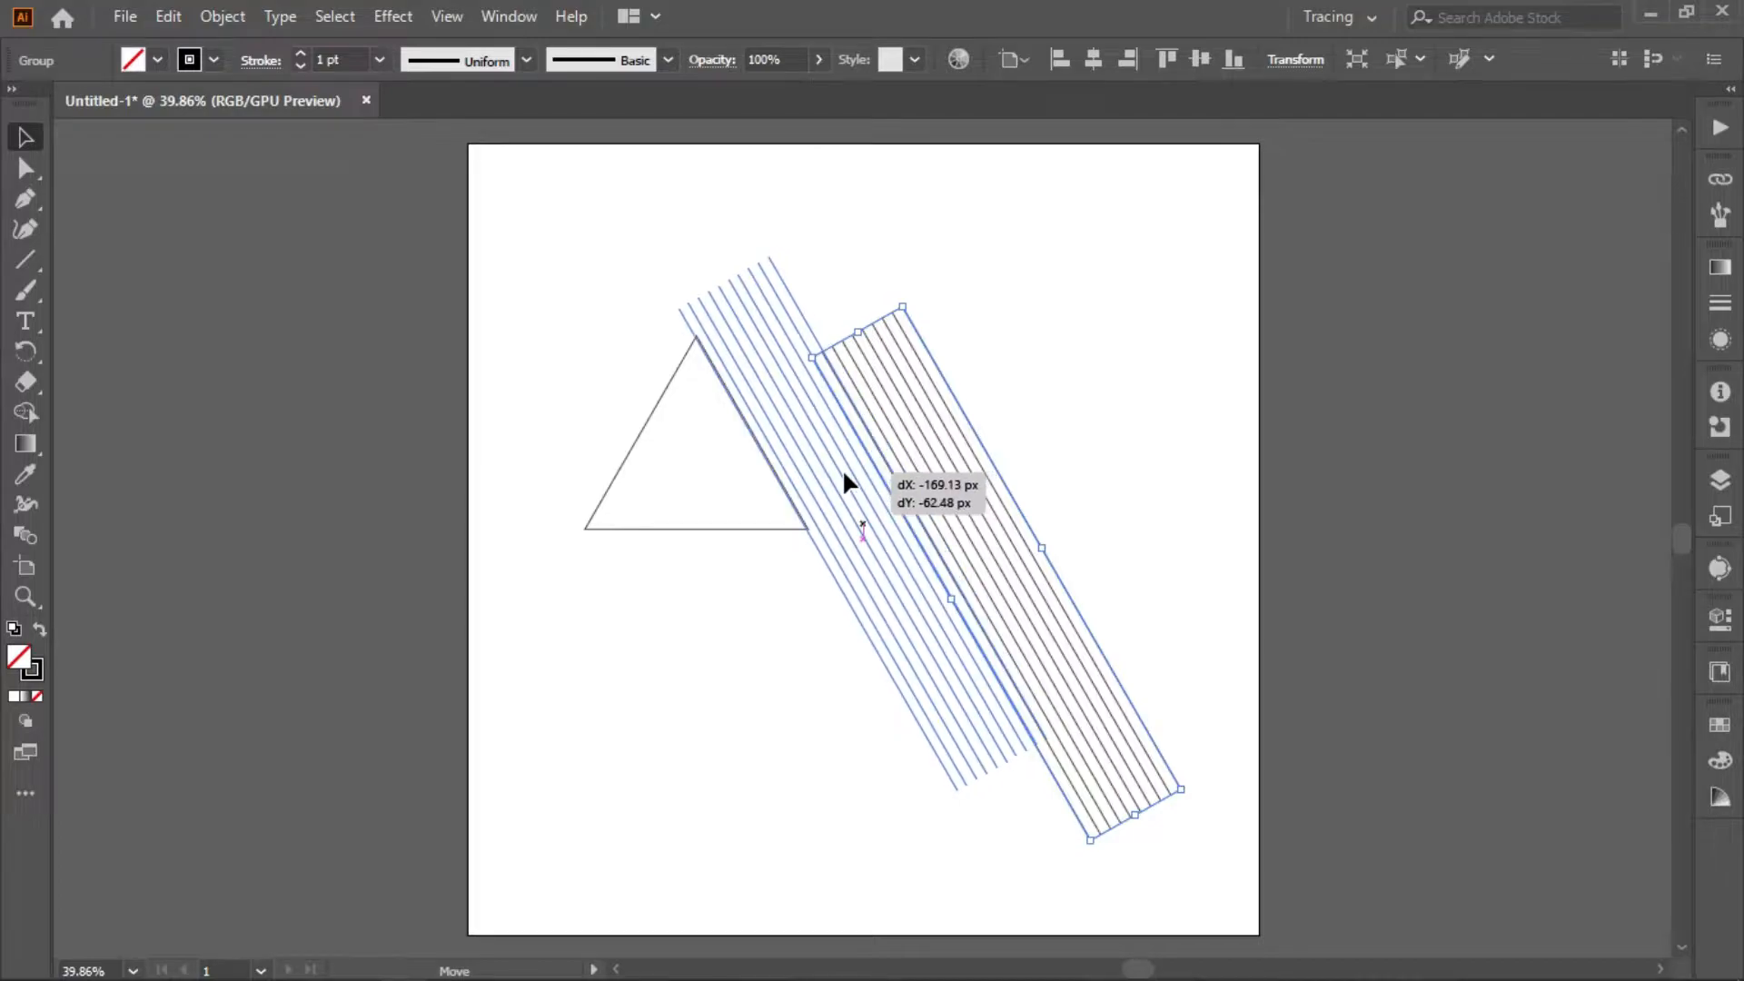
Step: Delete the triangle and move the group of diagonal lines just left of the artboard's centre
click(650, 420)
click(924, 361)
click(656, 405)
key(Delete)
click(950, 562)
drag(852, 510, 755, 501)
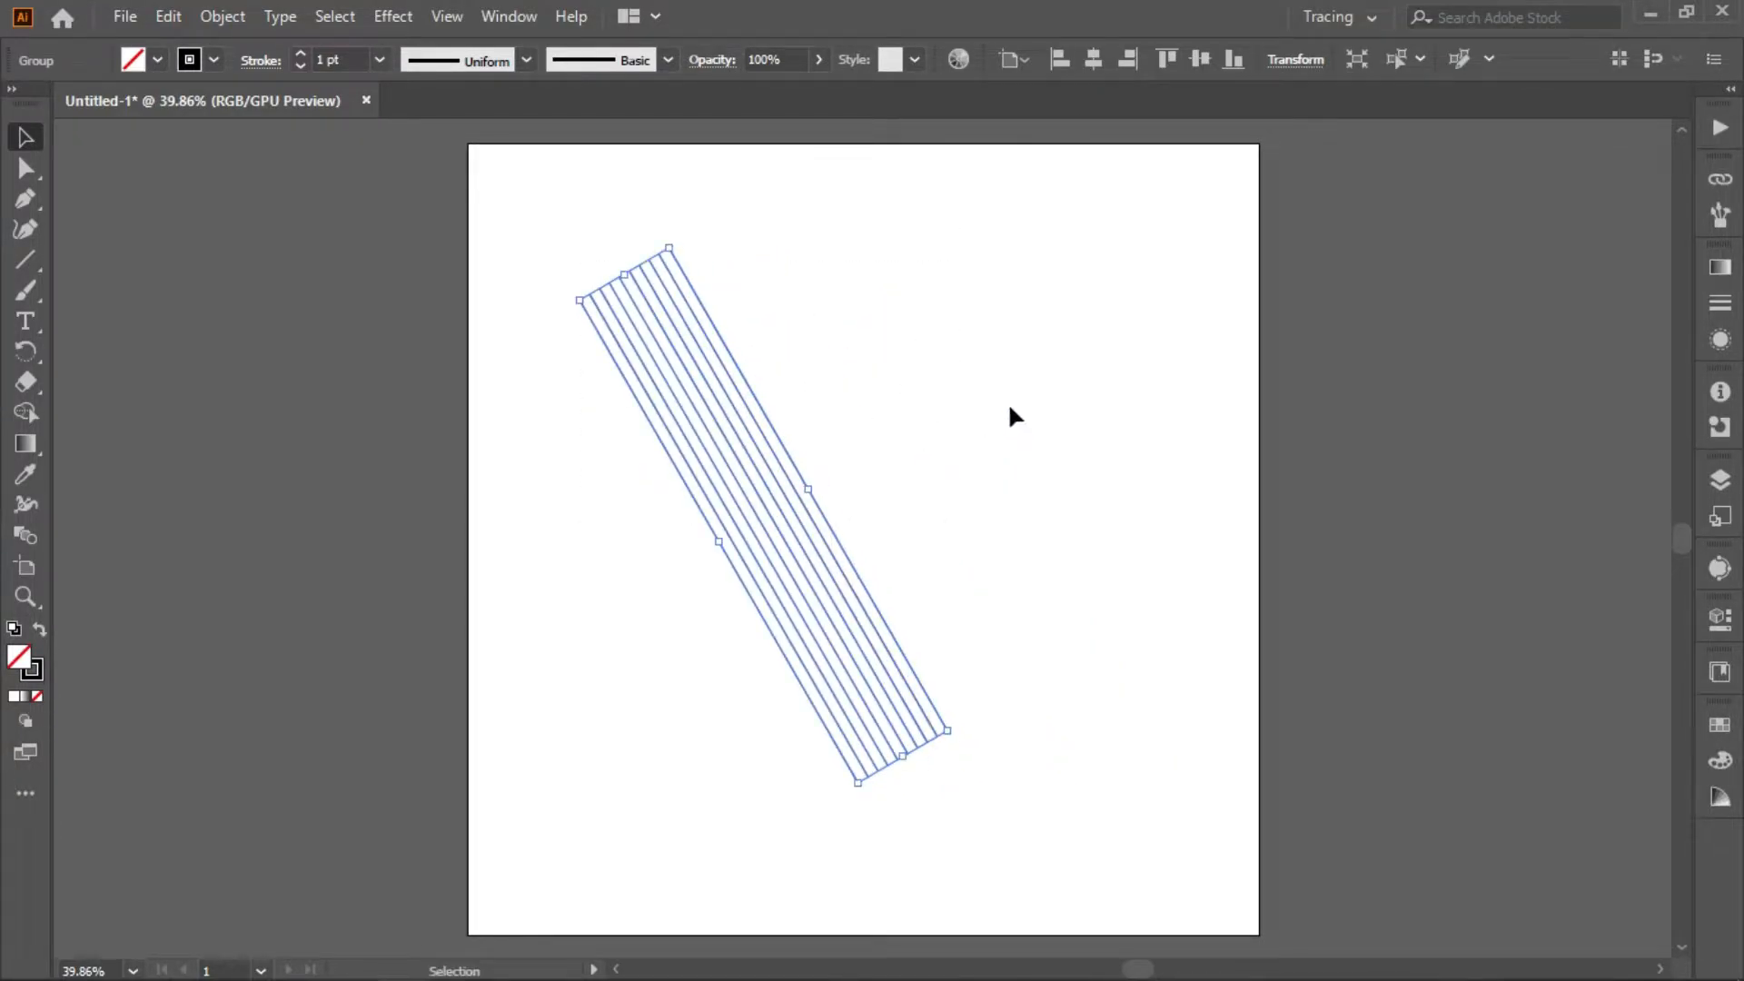
Step: Reflect a copy of the diagonal line group across the vertical axis so the two groups cross in an X
right_click(669, 434)
mouse_move(786, 722)
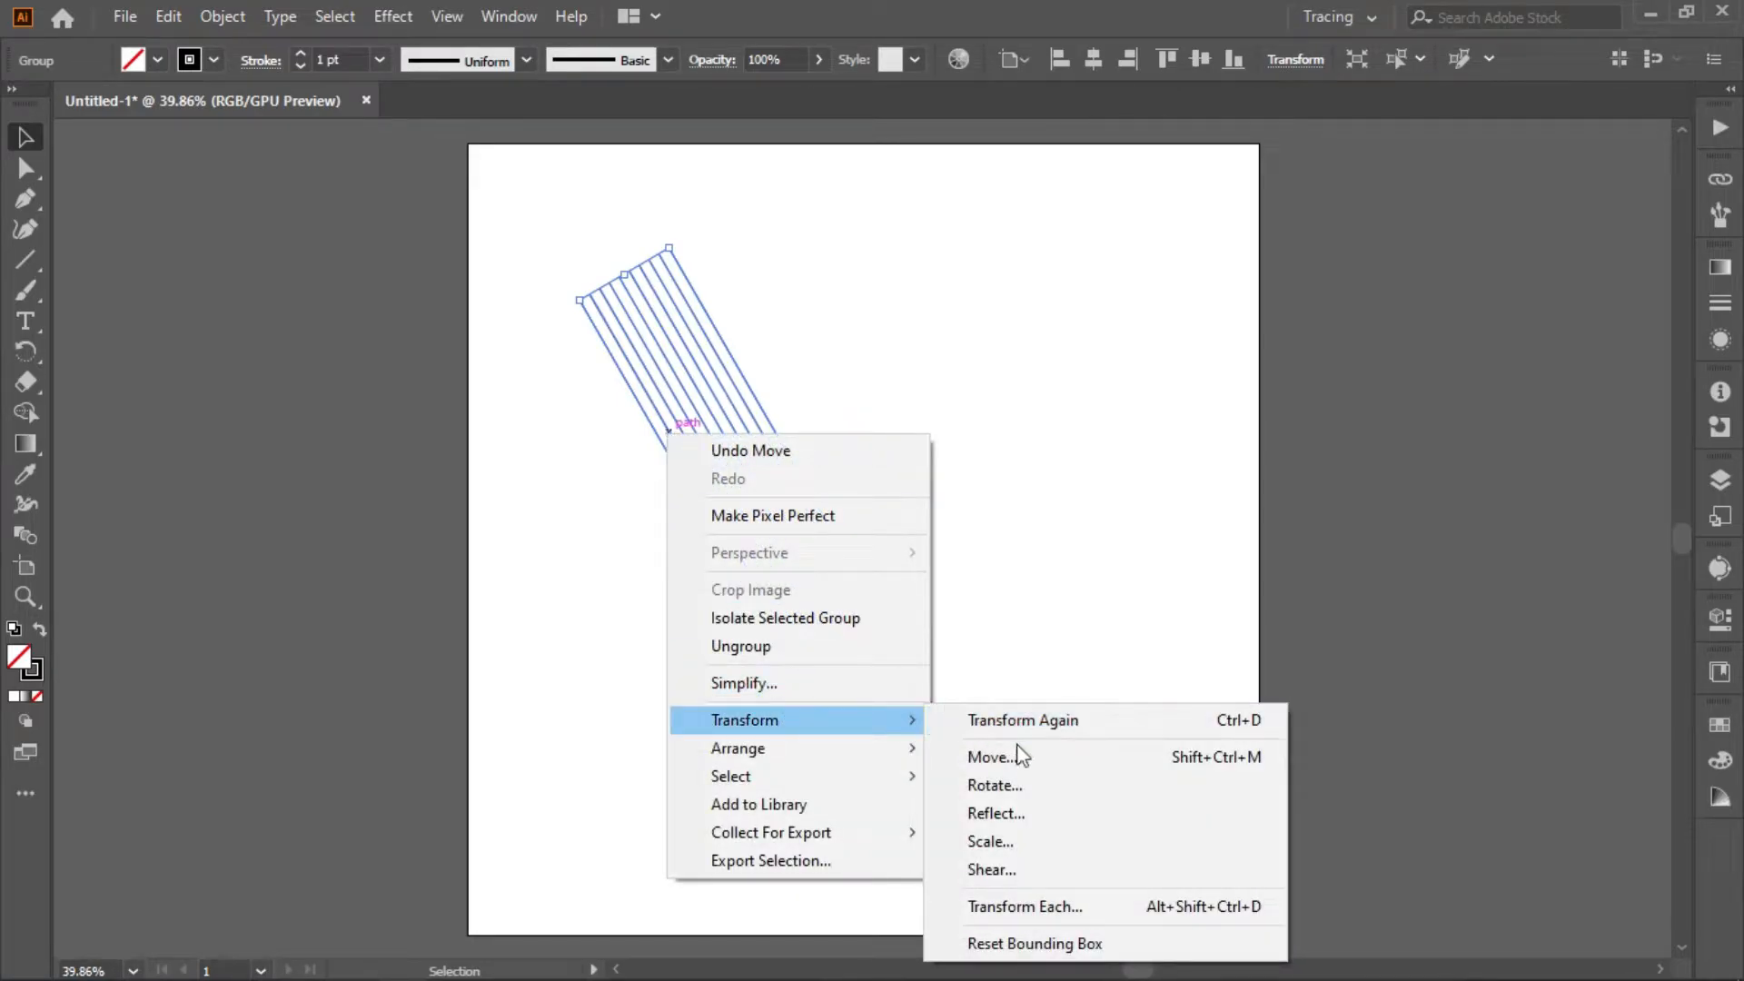
click(1012, 803)
click(961, 625)
click(1010, 679)
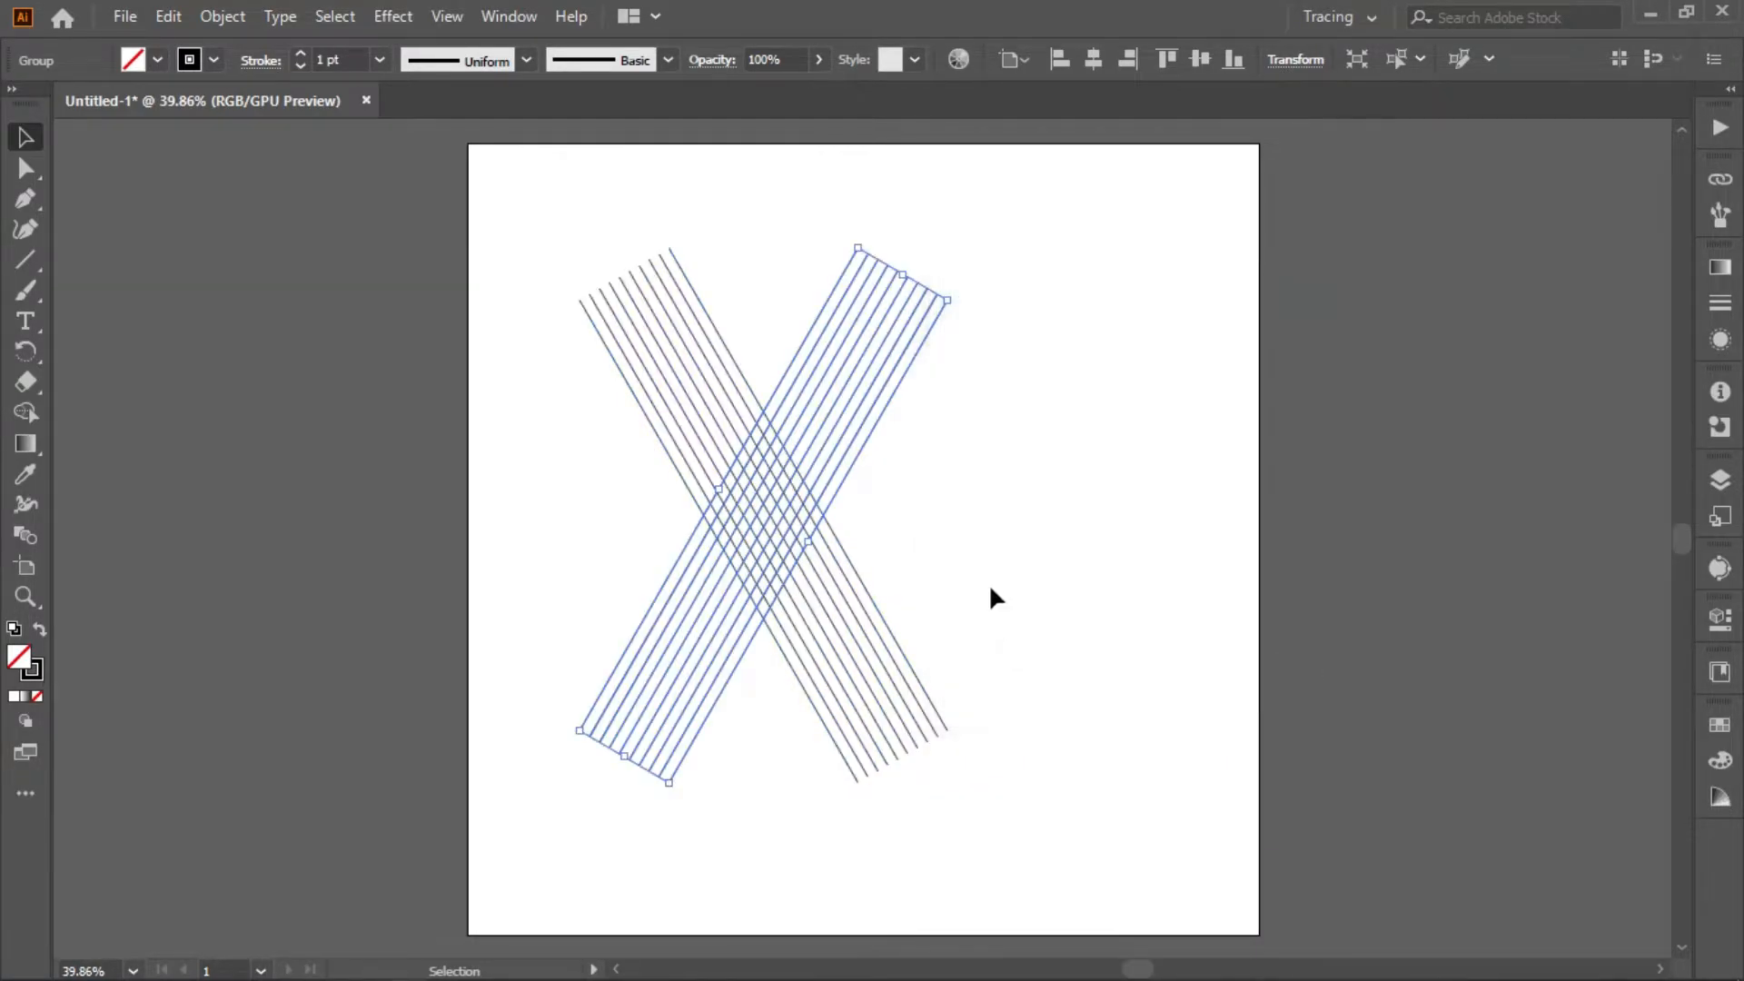
click(980, 574)
Step: Rotate a copy of the reflected line group by 120° to add a horizontal set of lines
right_click(818, 404)
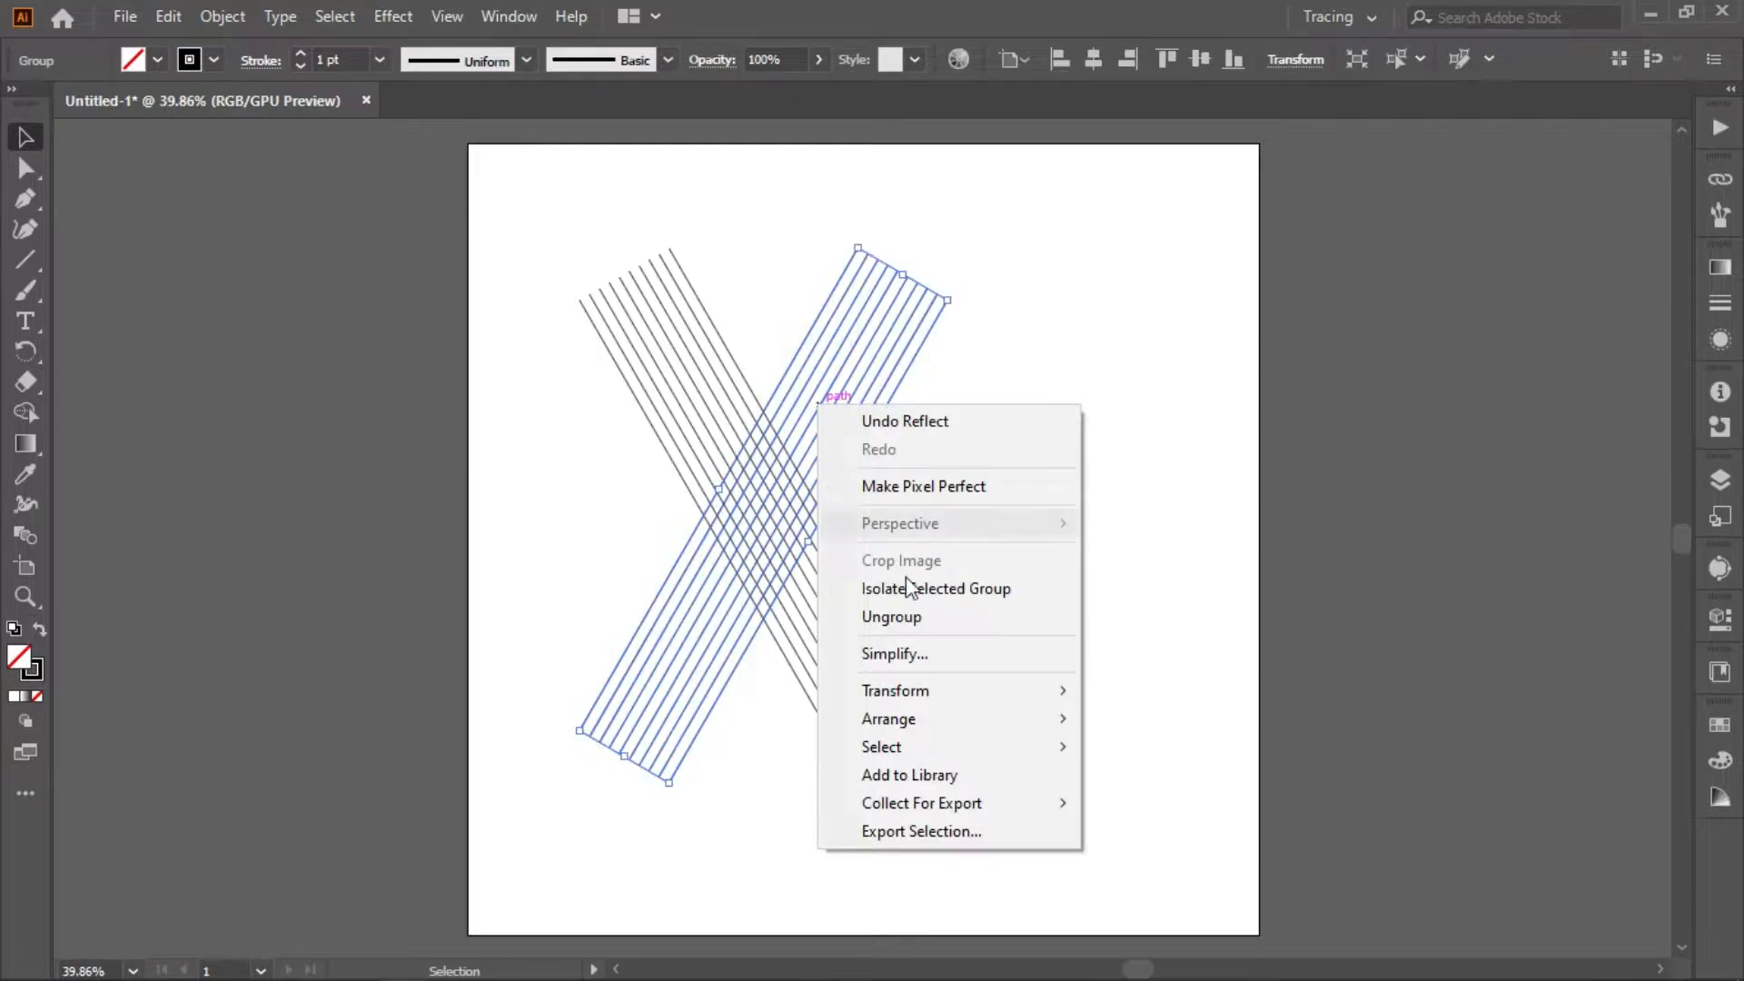
mouse_move(993, 685)
click(1135, 757)
click(1000, 454)
text(120)
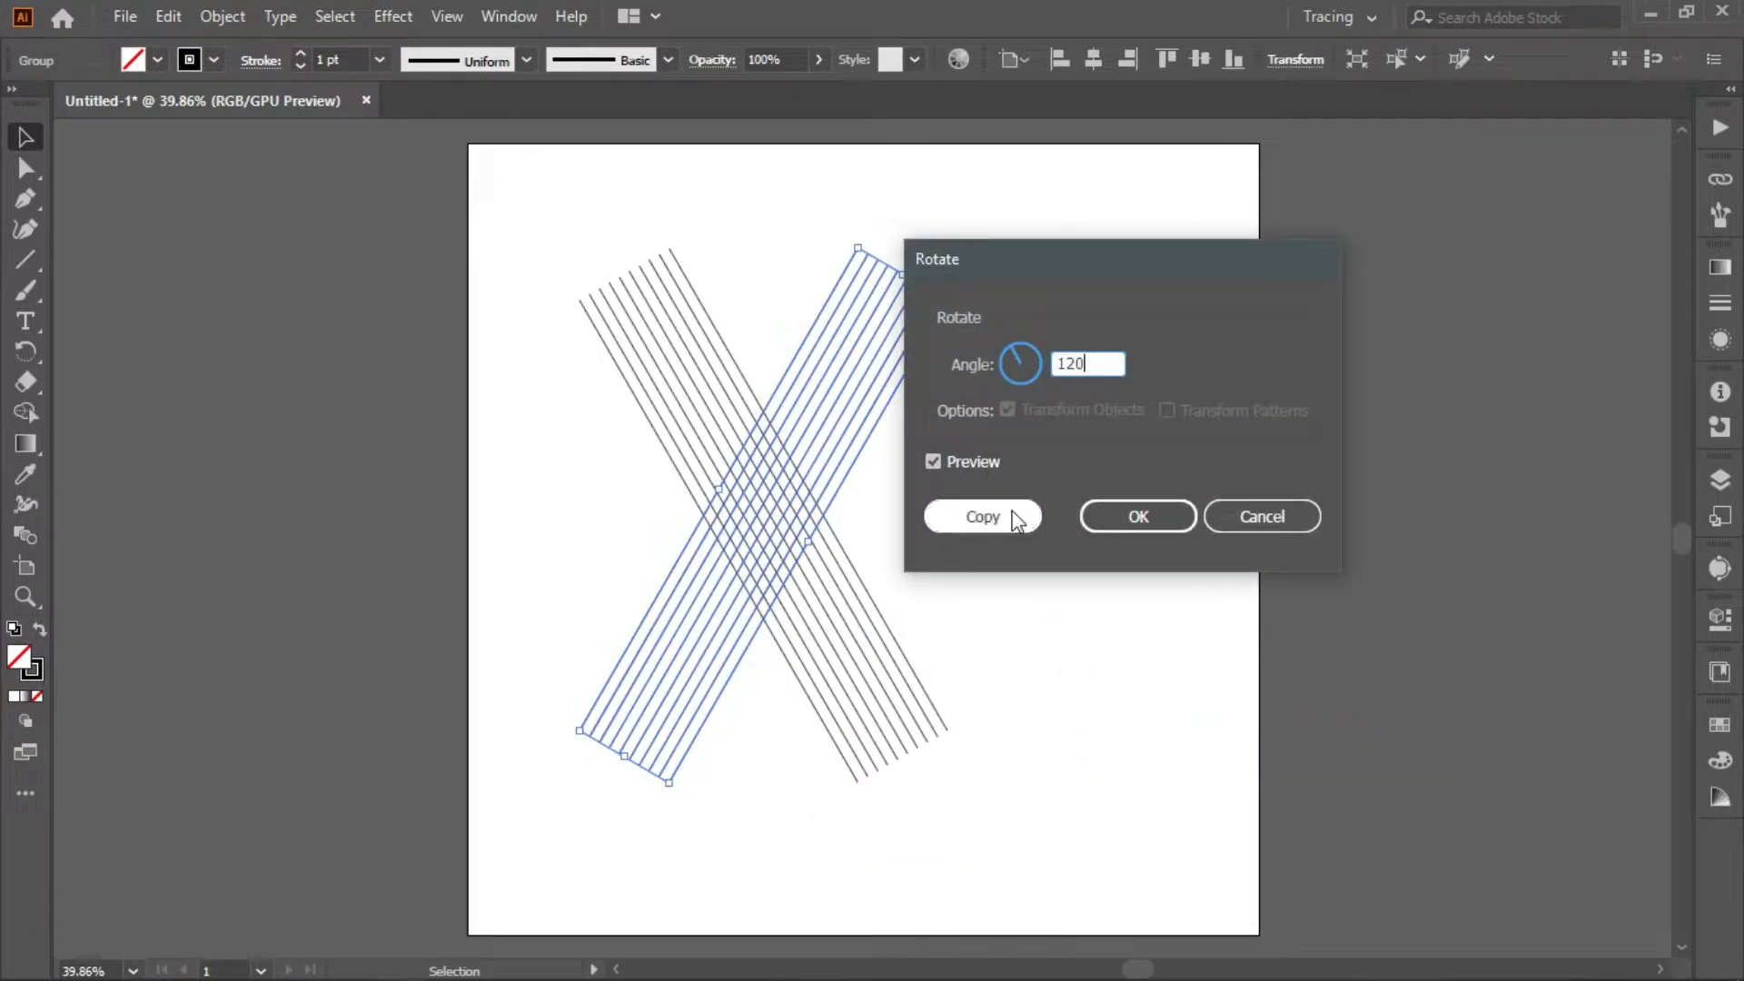
click(981, 461)
click(985, 520)
click(1143, 572)
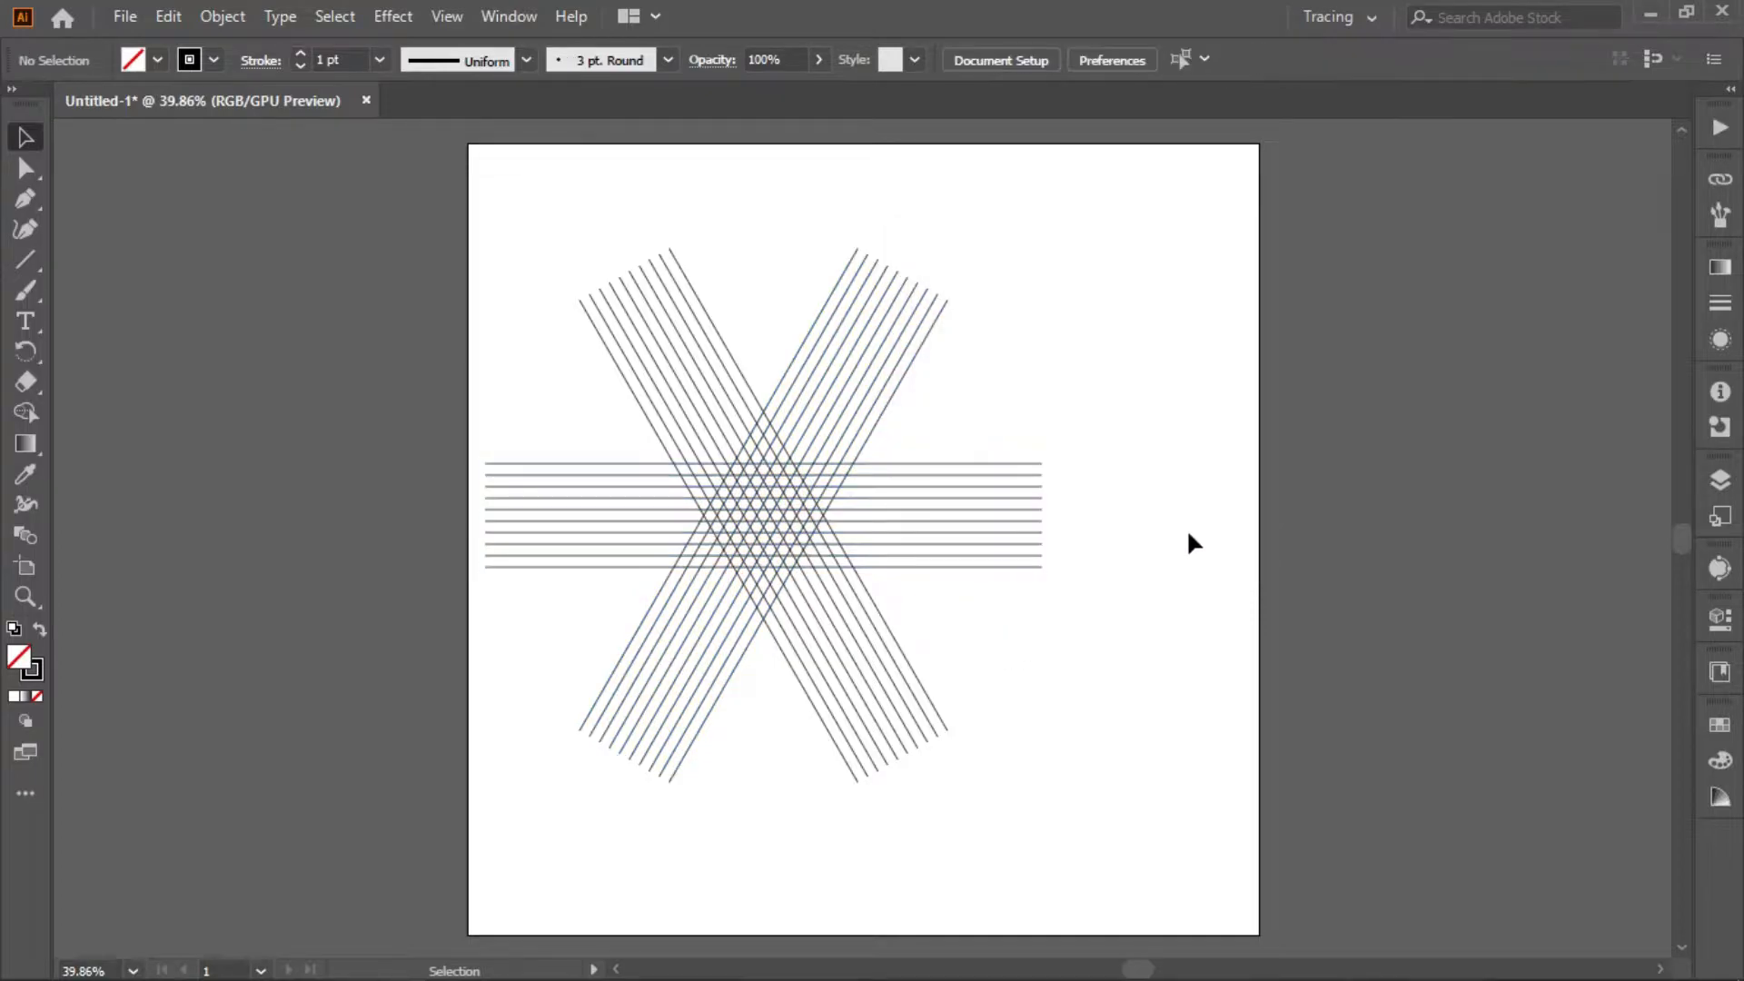
Step: Move the three crossing line groups together to the centre of the artboard
drag(1083, 363, 1126, 380)
drag(1119, 822, 1119, 822)
drag(853, 484, 953, 505)
click(596, 445)
Step: Select all lines, swap fill and stroke, and cut the central diagonal band out of the grid with Shape Builder
key(ctrl+a)
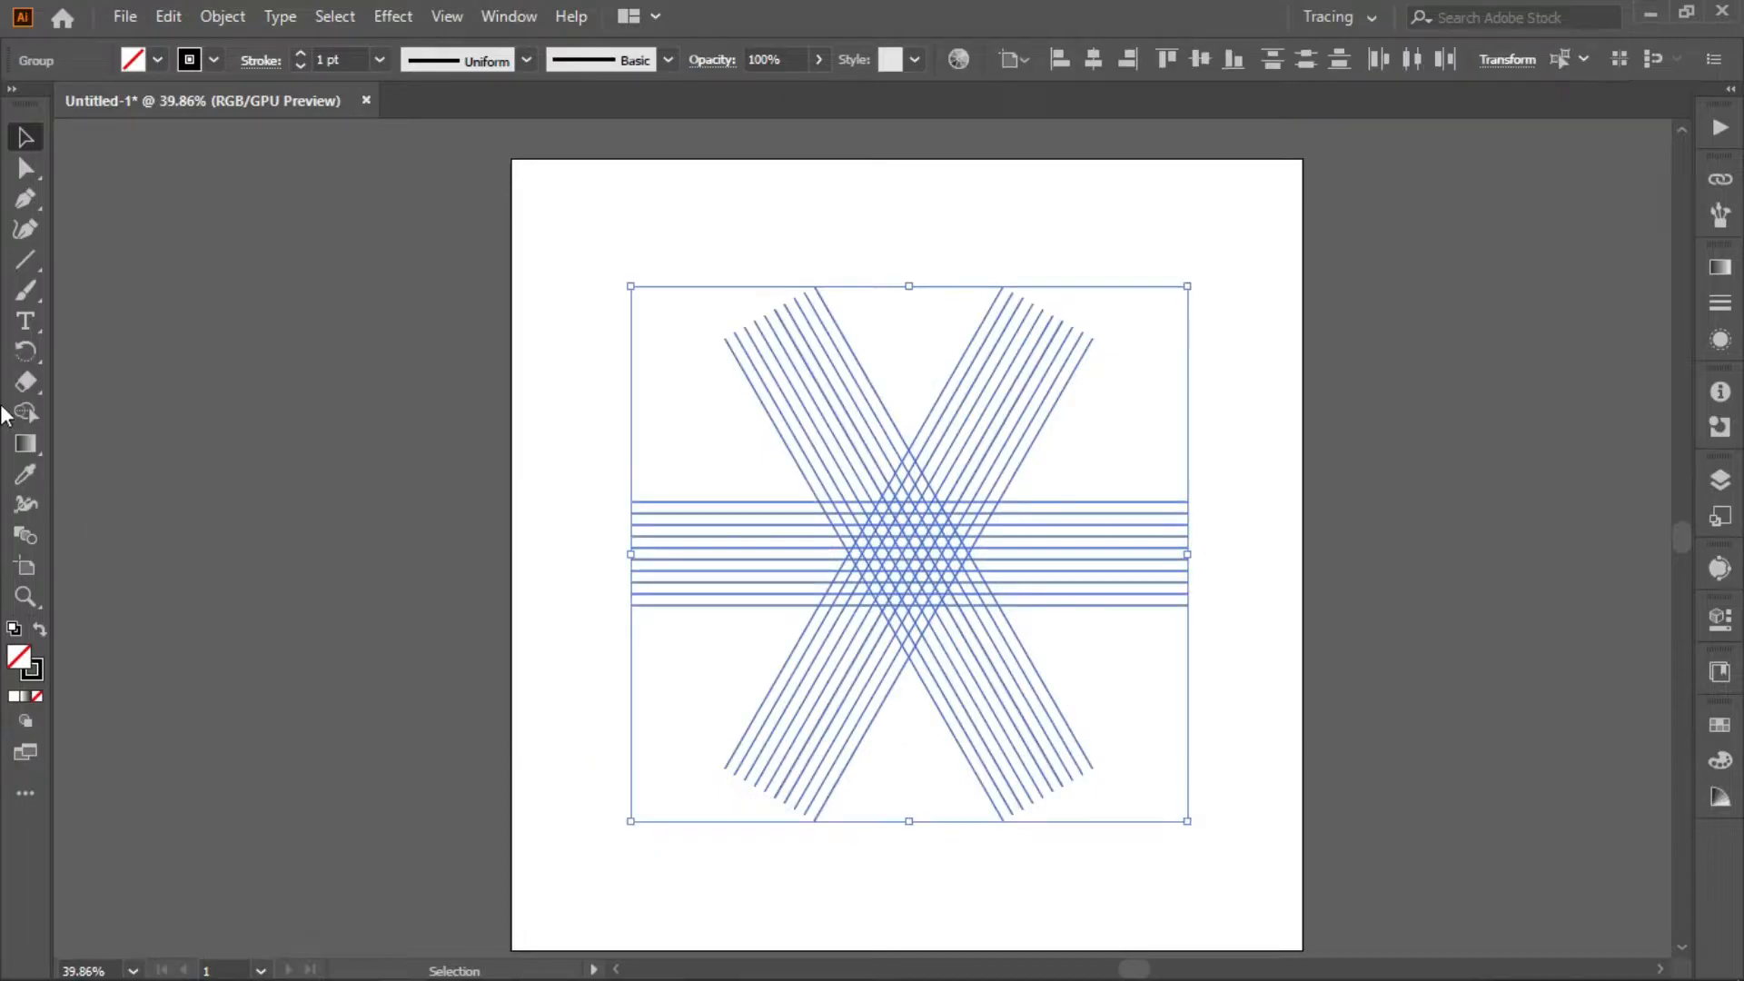
click(25, 411)
key(ctrl+equal)
key(ctrl+equal)
key(ctrl+equal)
key(ctrl+equal)
key(ctrl+equal)
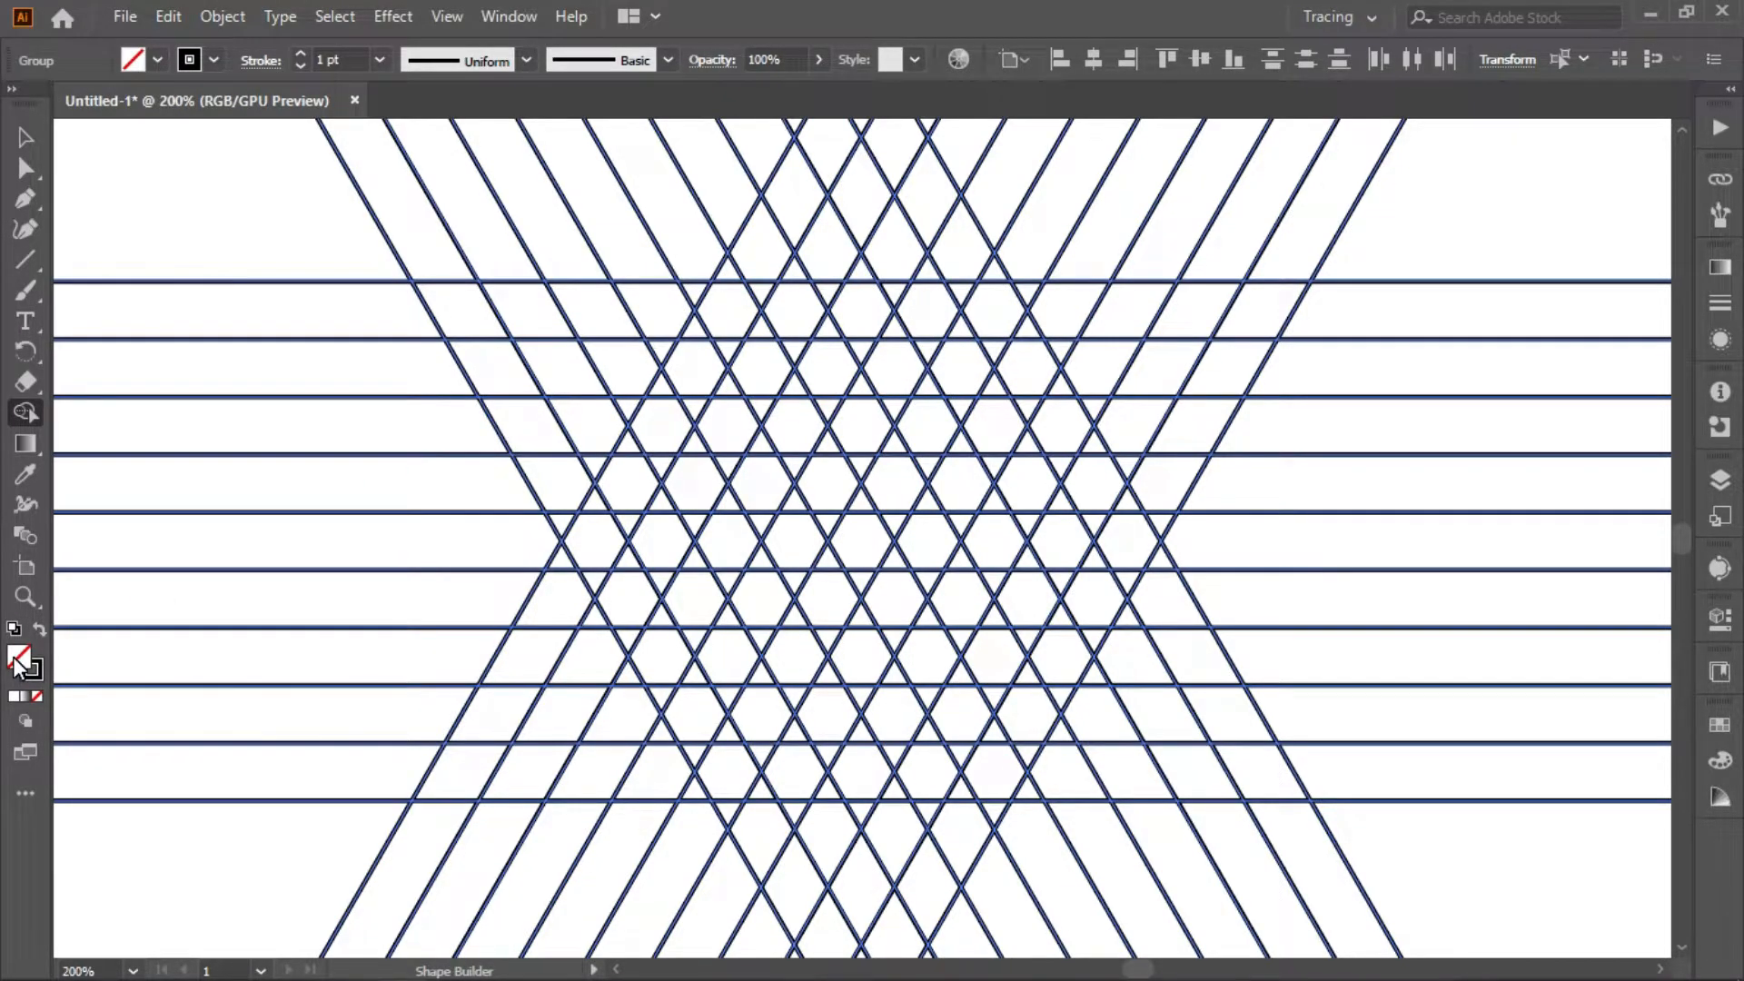
click(38, 633)
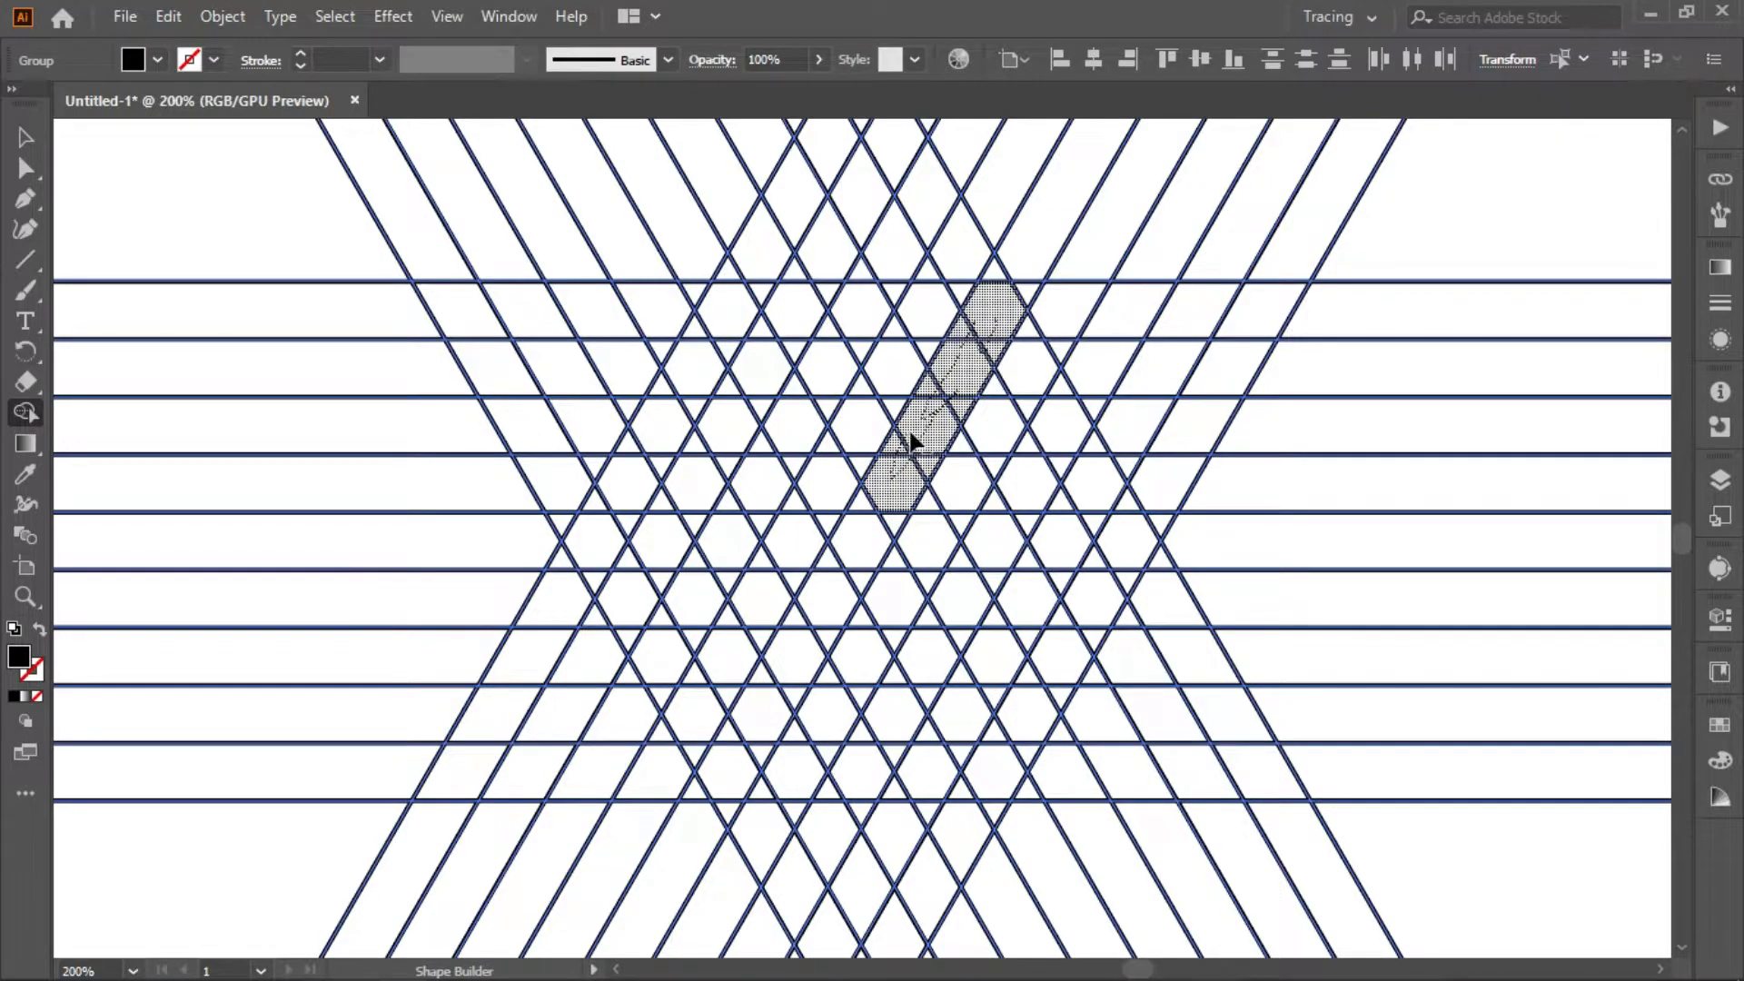
mouse_move(829, 591)
mouse_down()
mouse_move(852, 581)
mouse_move(763, 737)
mouse_up()
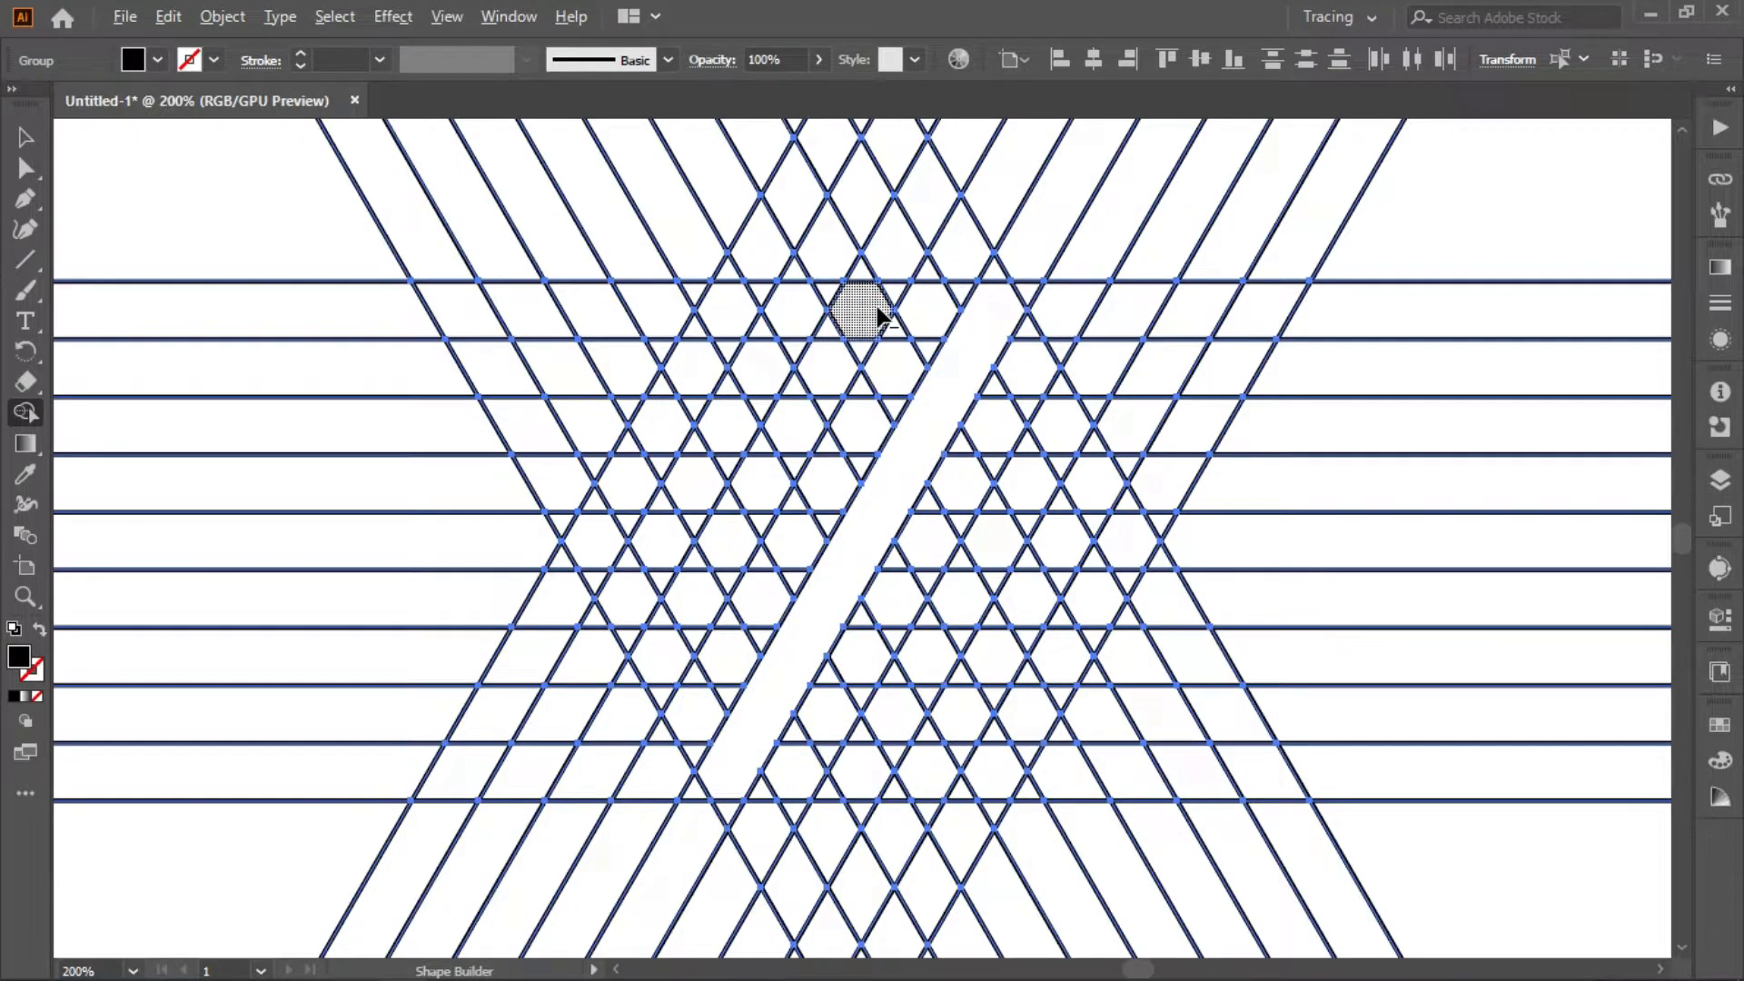
Step: Cut a closed angular loop out of the grid on the left side of the diagonal band with Shape Builder
drag(879, 316, 683, 652)
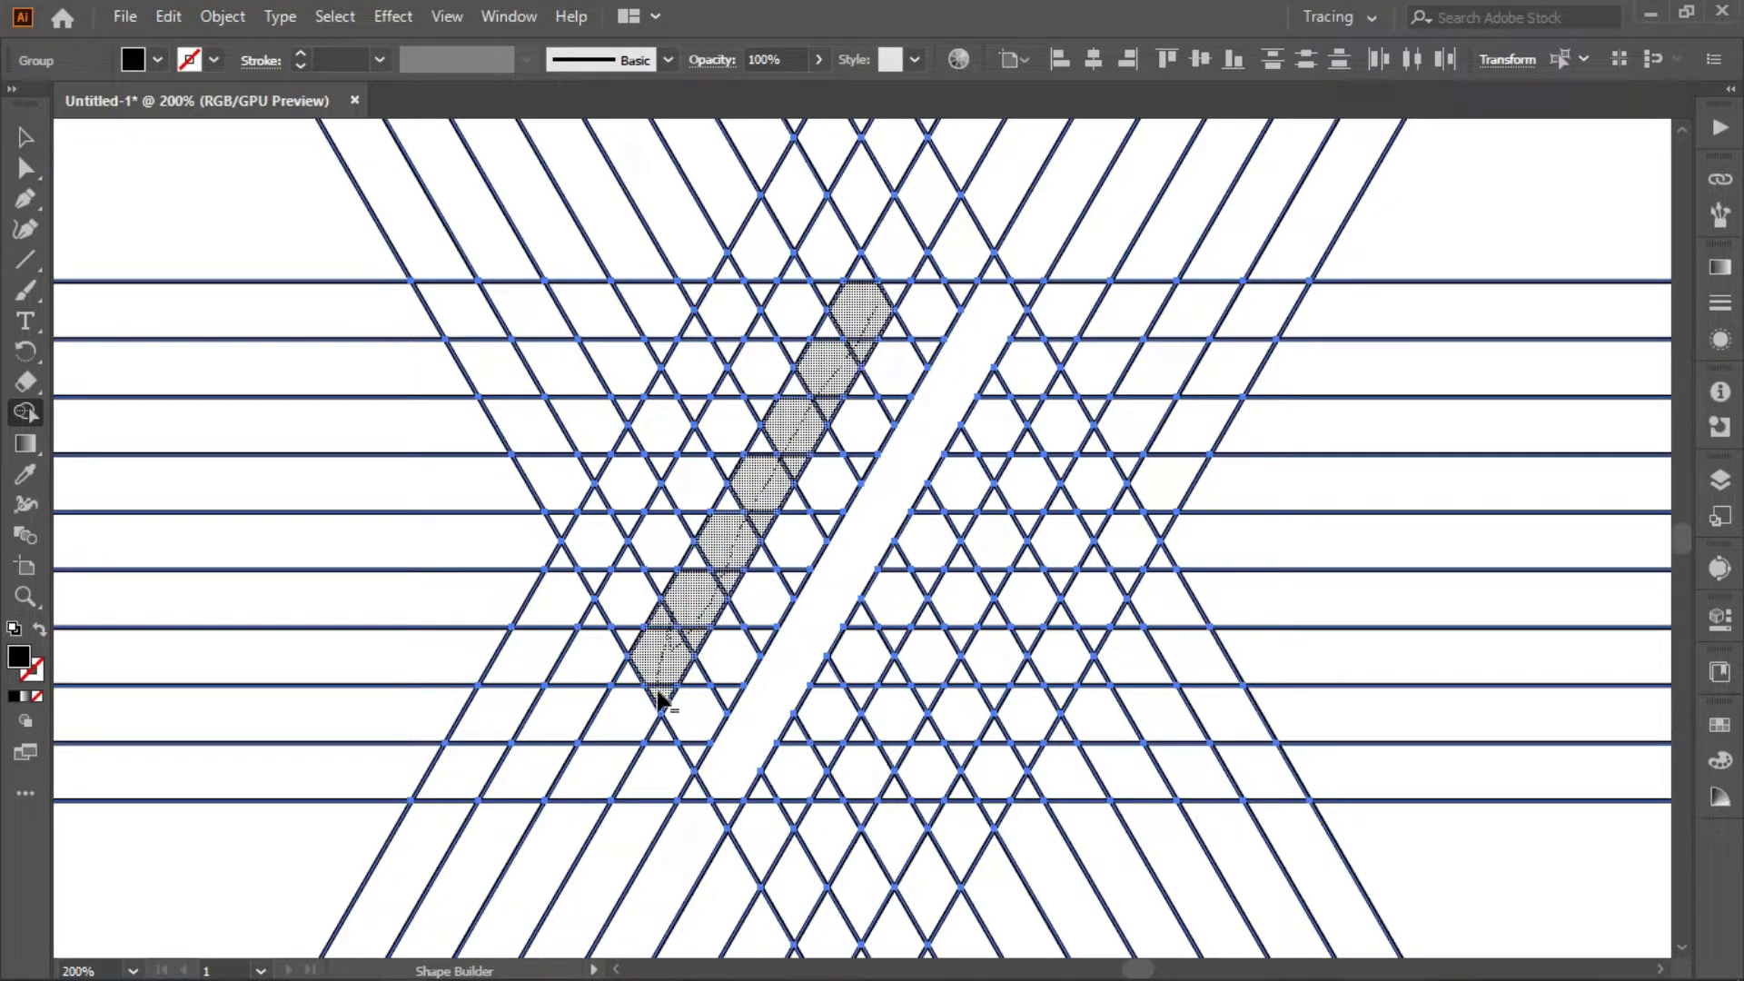
mouse_move(750, 522)
mouse_down()
mouse_move(675, 652)
mouse_move(636, 627)
mouse_up()
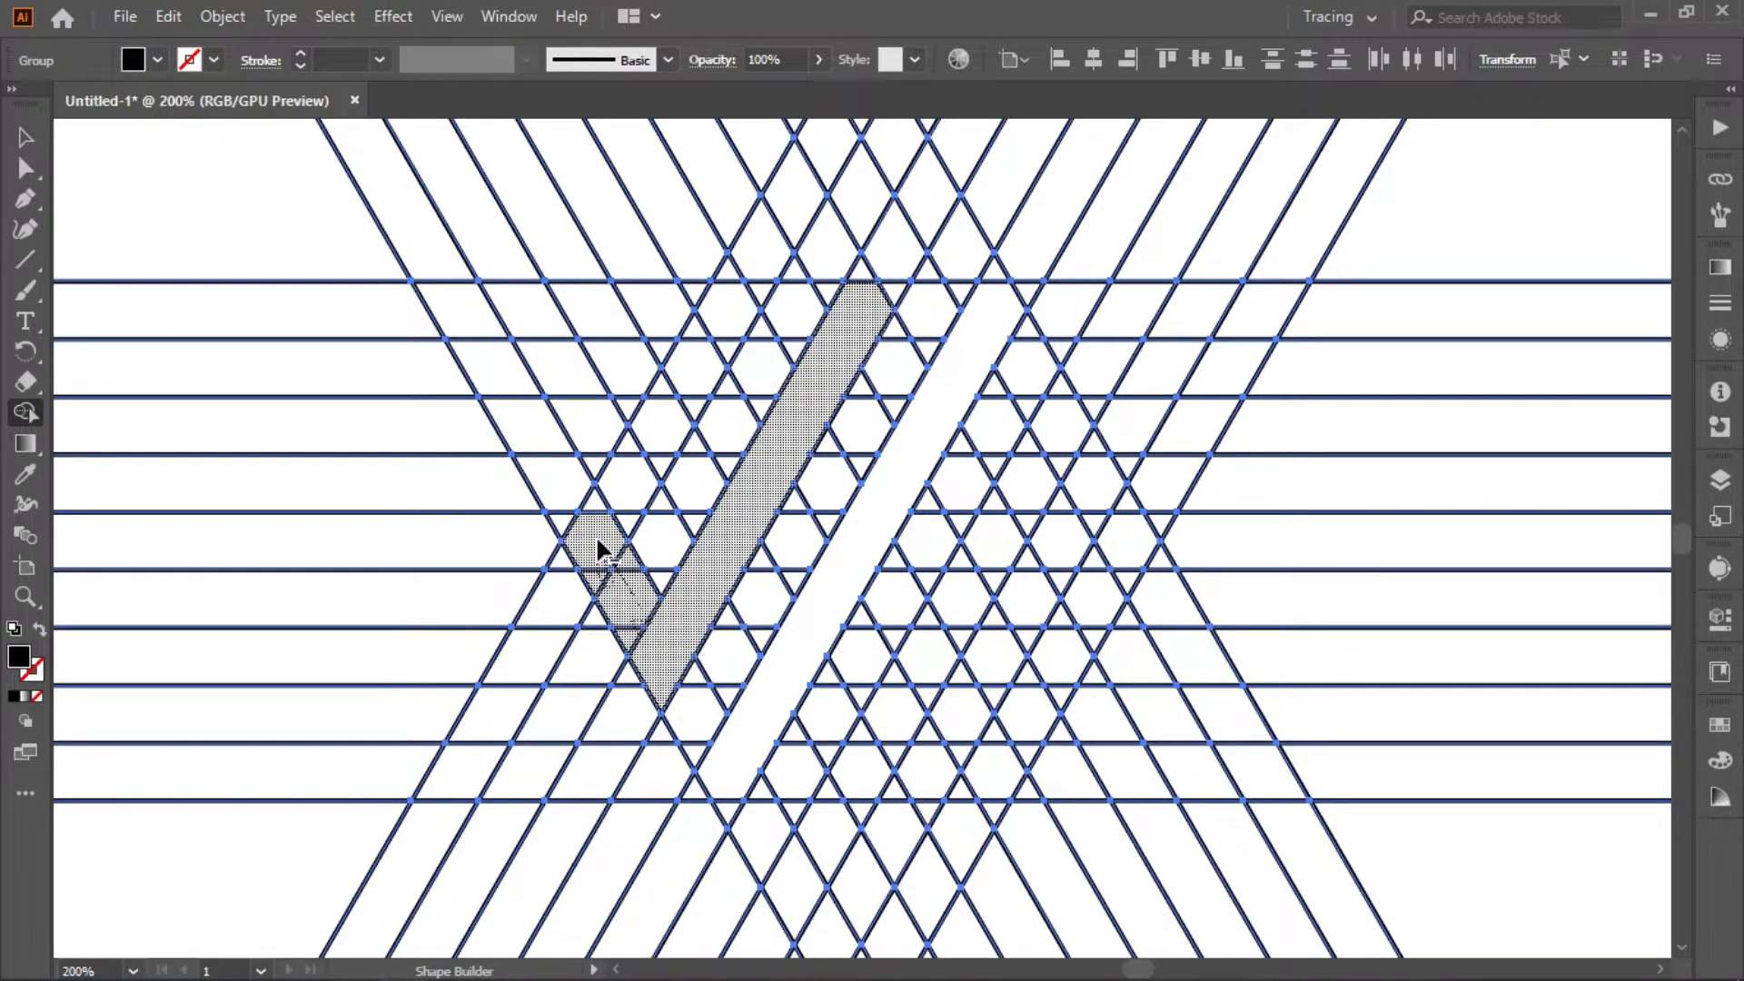
drag(621, 522, 696, 368)
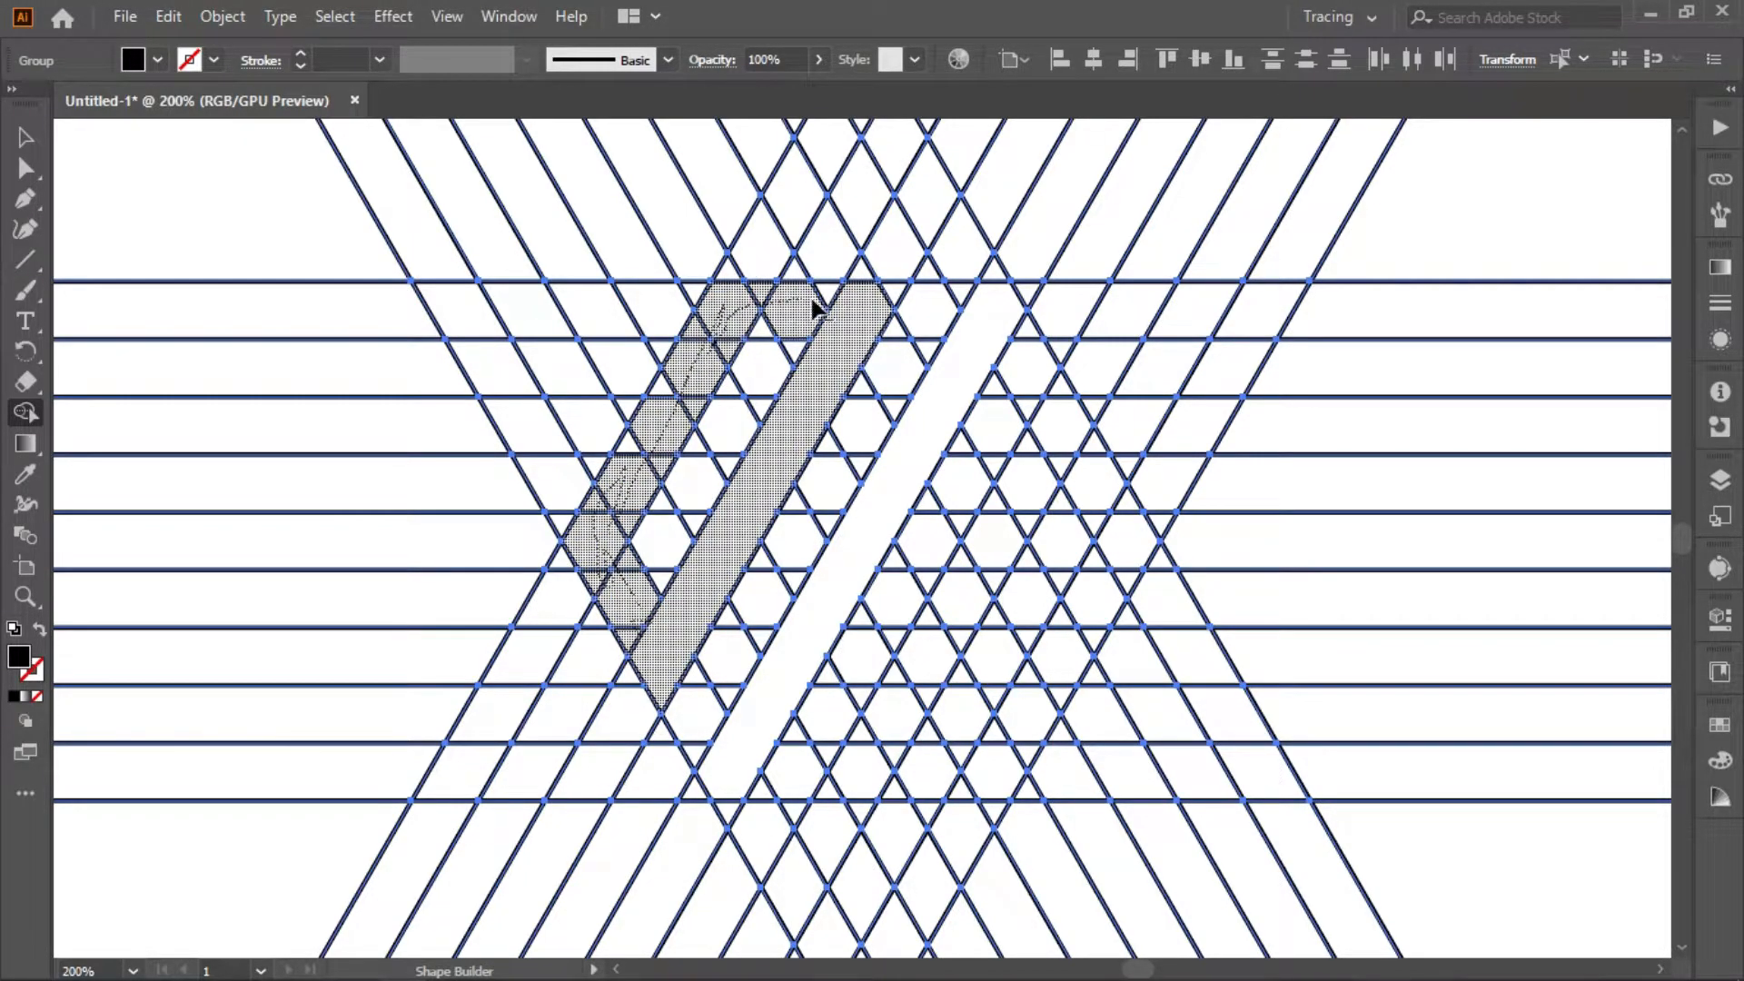
drag(639, 451, 609, 510)
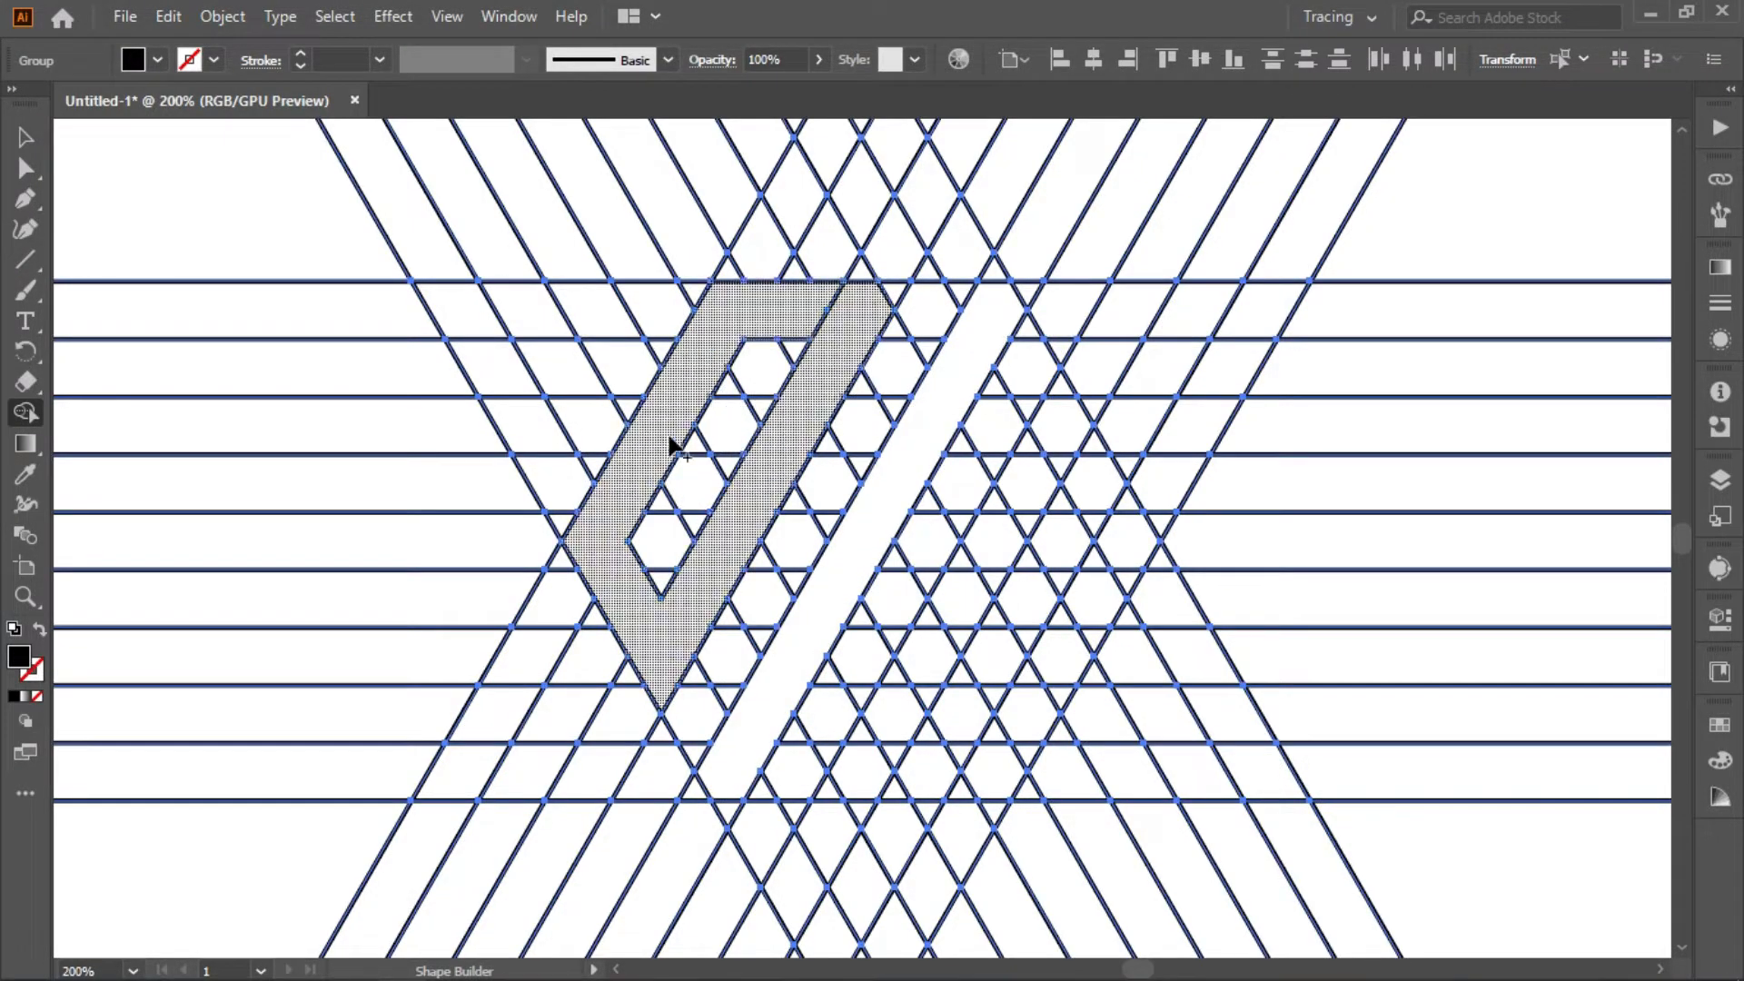
drag(874, 386, 816, 318)
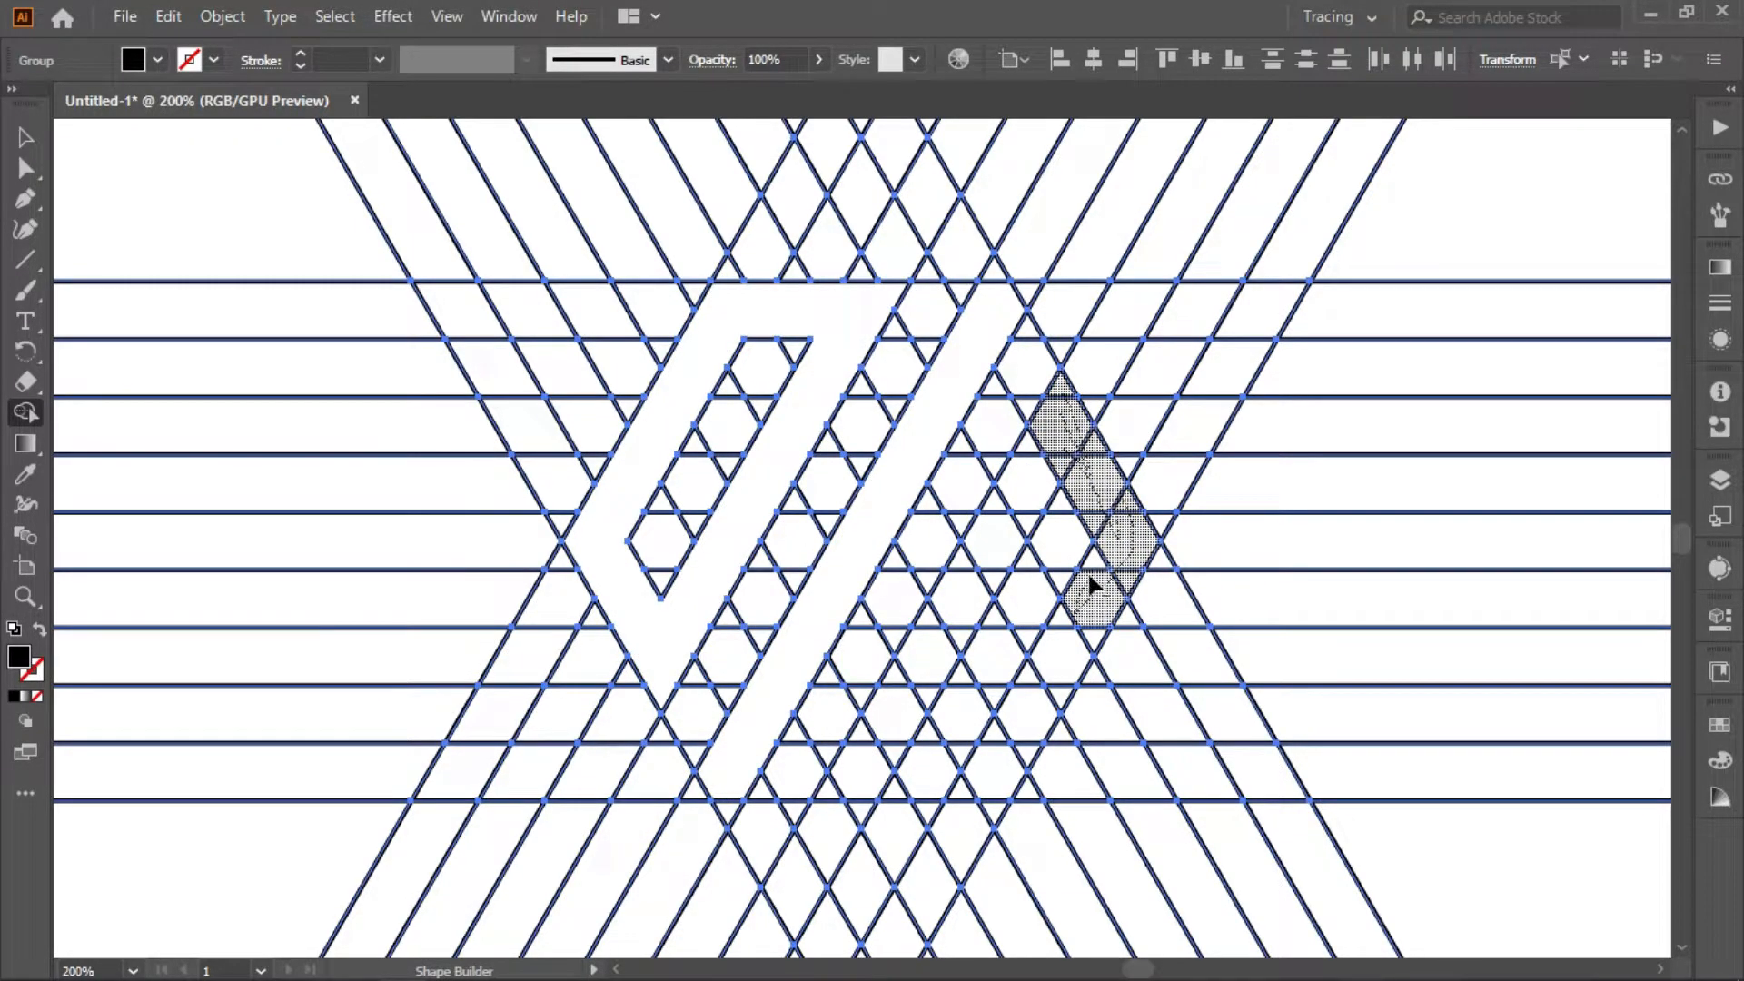
Step: Cut a matching angular loop out of the grid on the right side of the diagonal band
drag(1087, 582, 1079, 609)
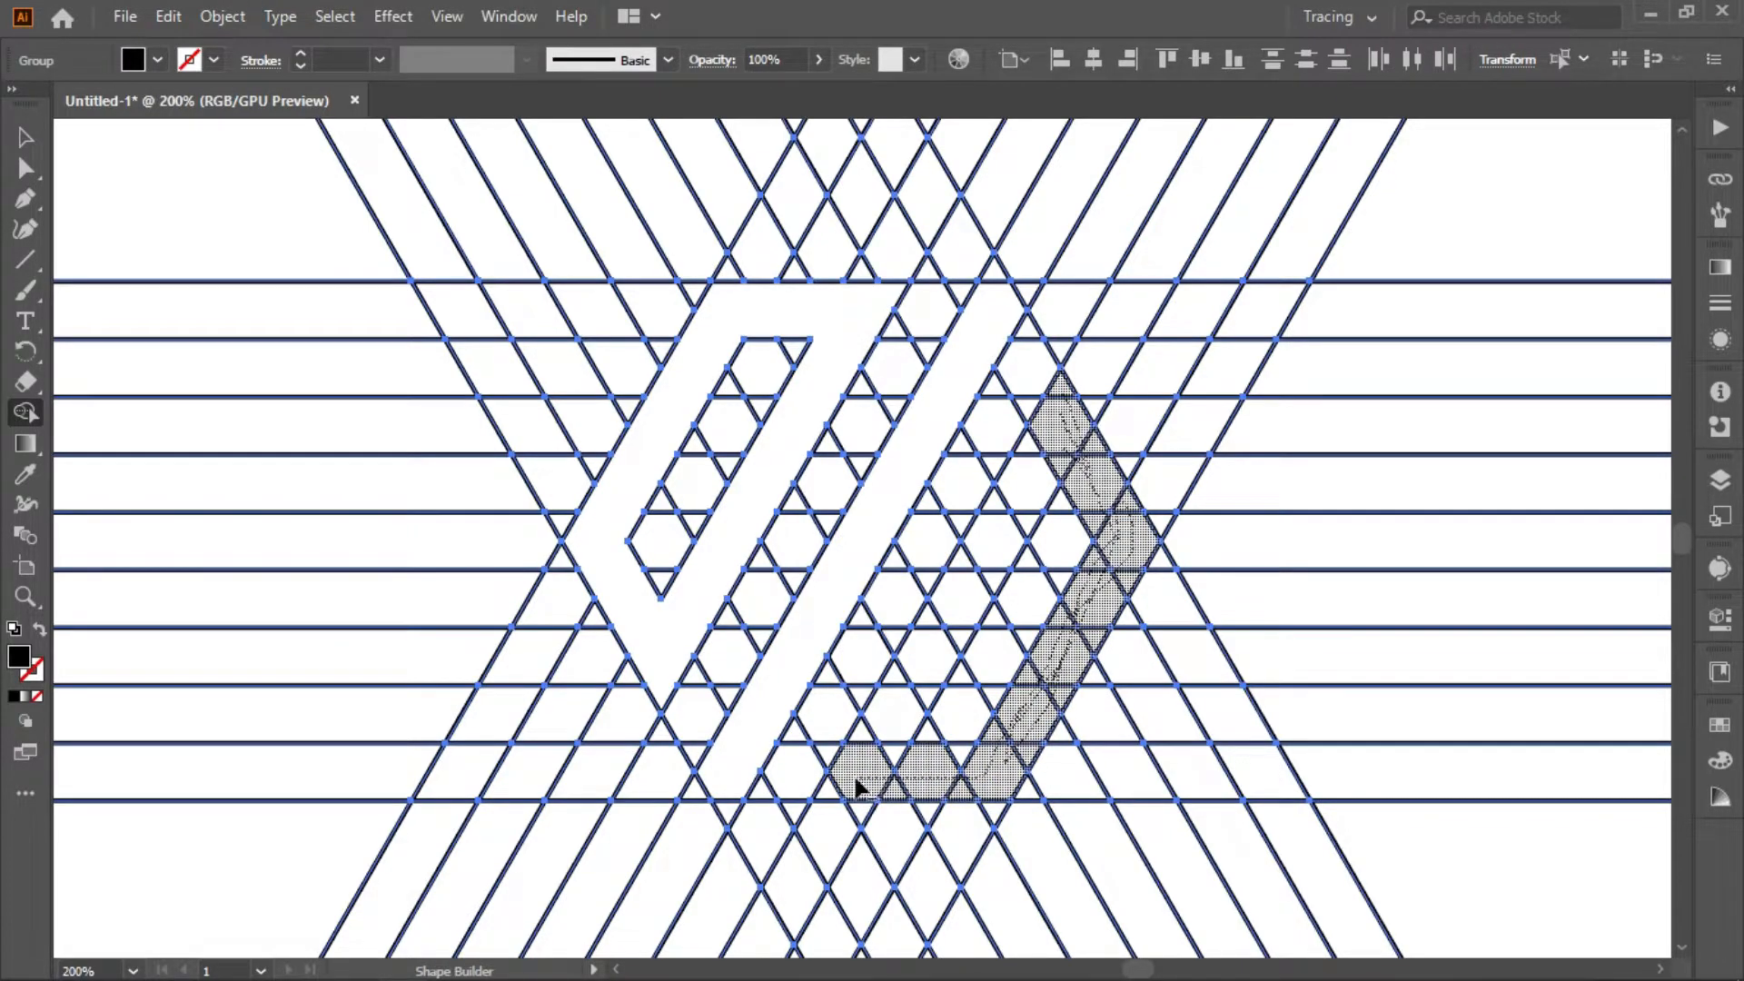
drag(1019, 722, 886, 788)
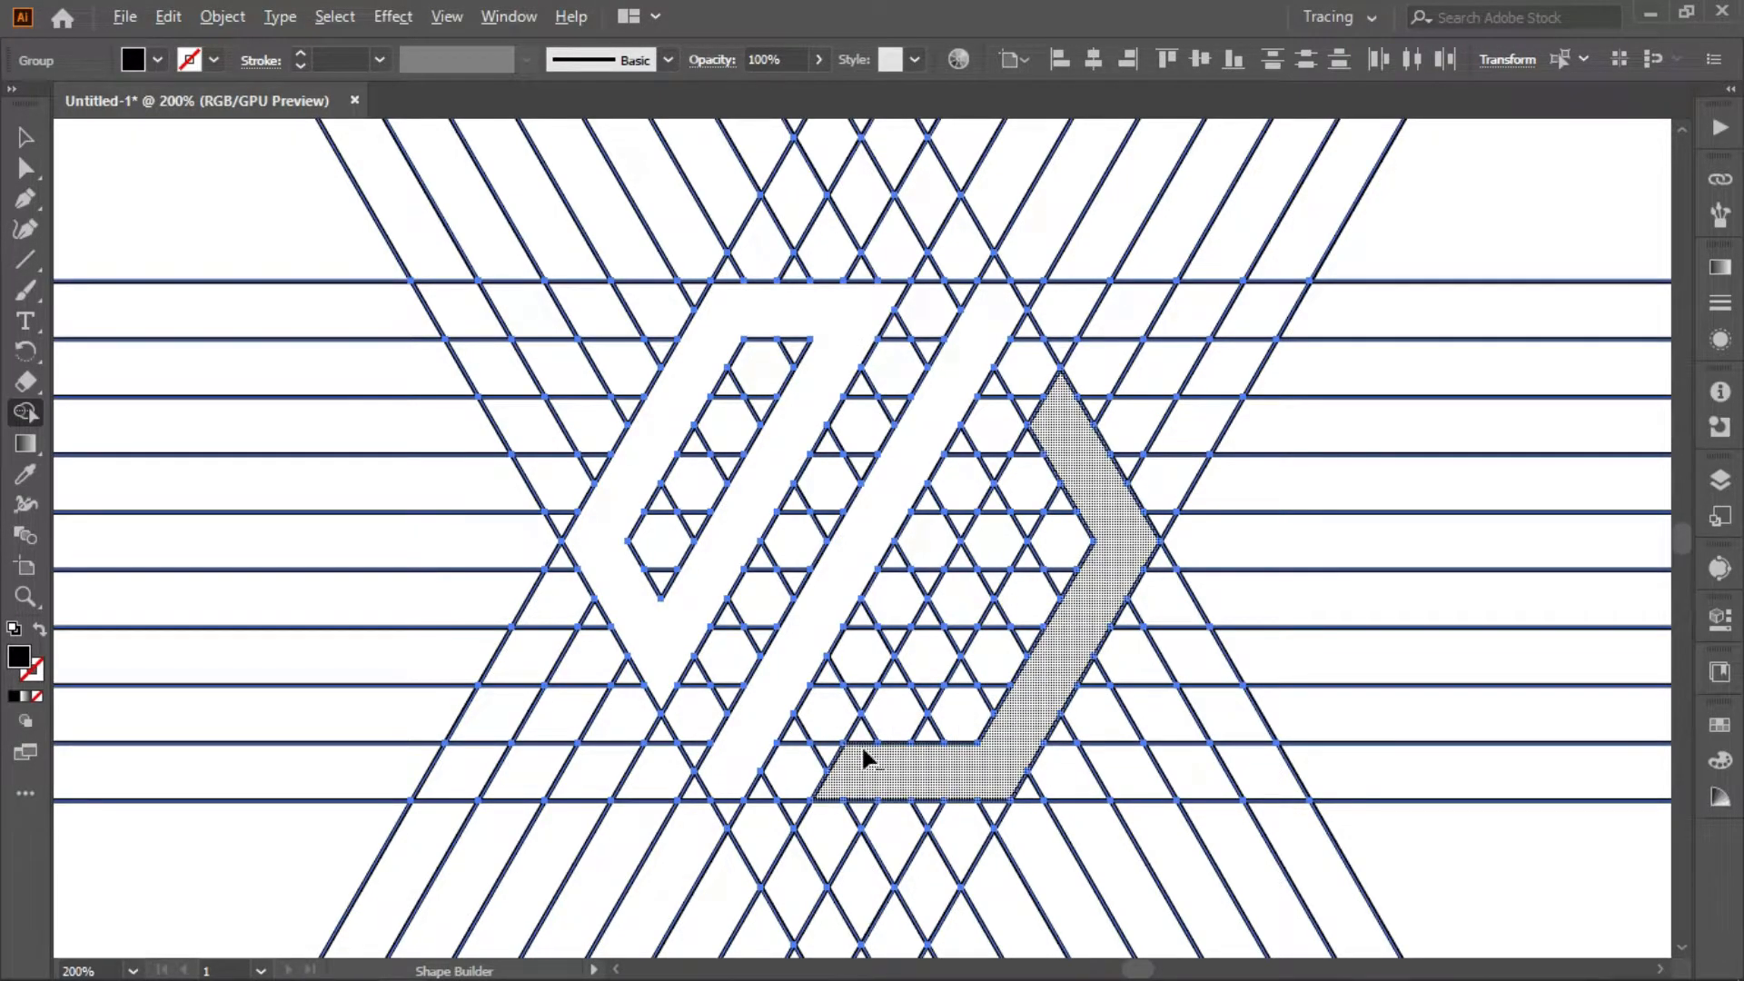
drag(908, 703, 1038, 454)
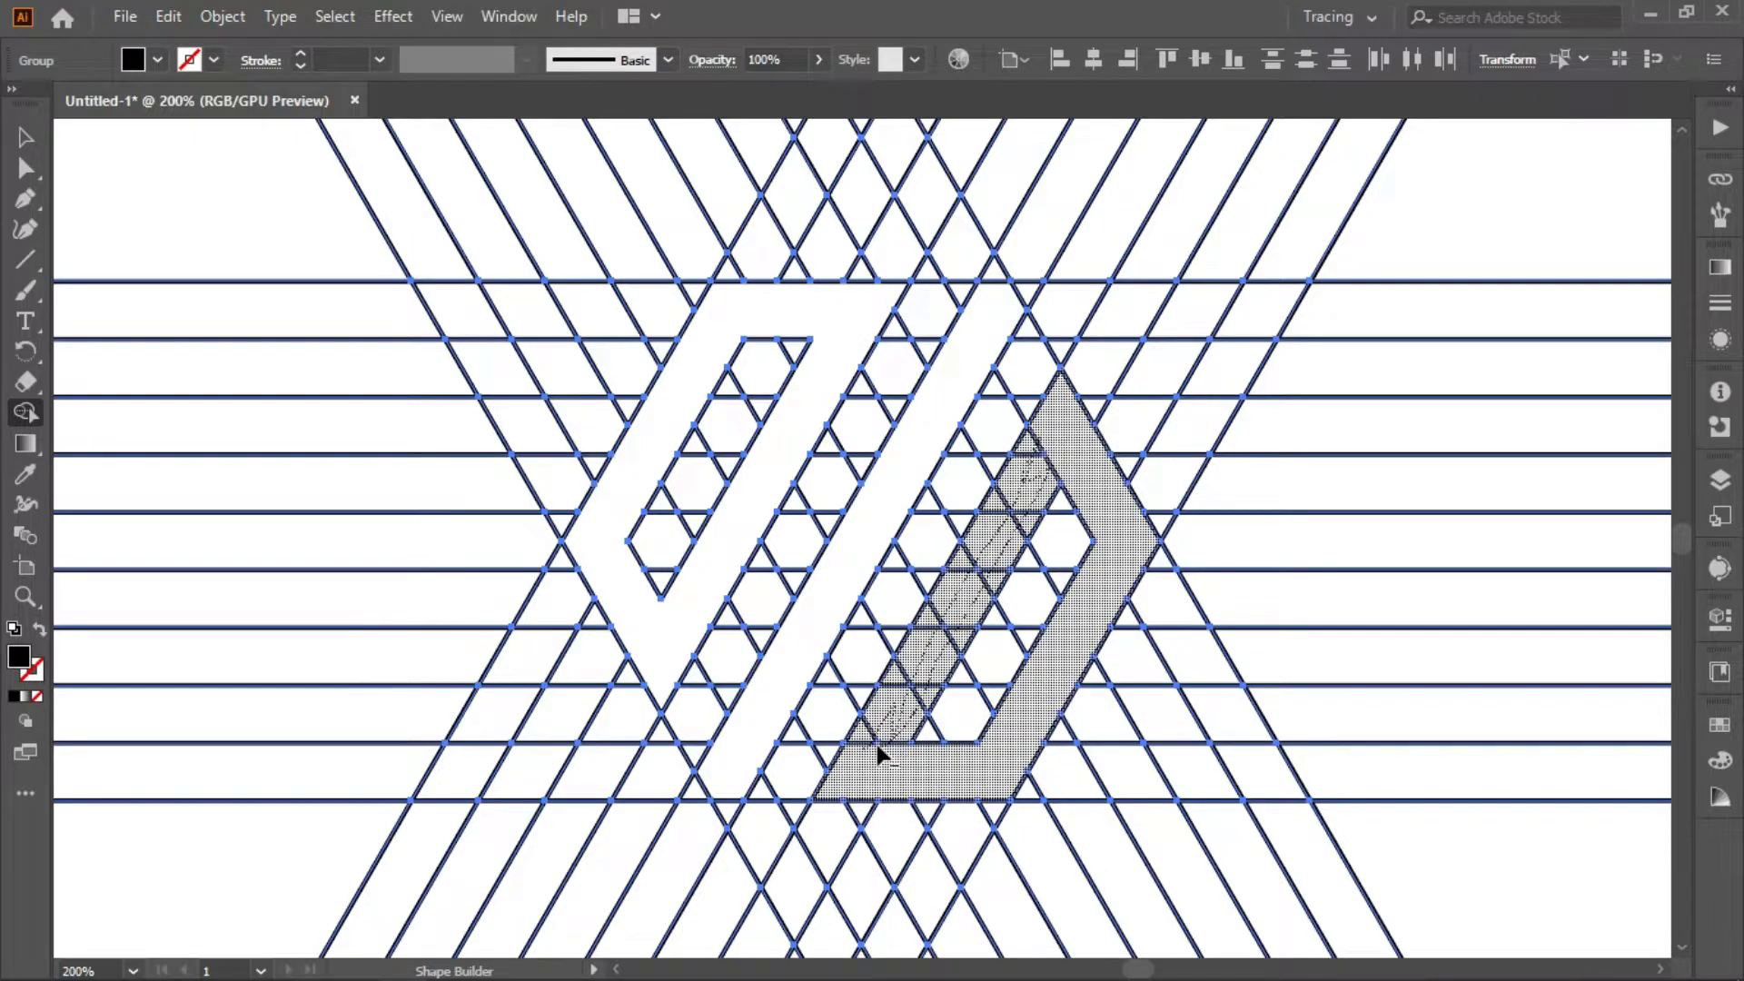
drag(879, 754, 870, 752)
Step: Fill the left loop, the central band and the right loop with black, and deselect everything
click(761, 527)
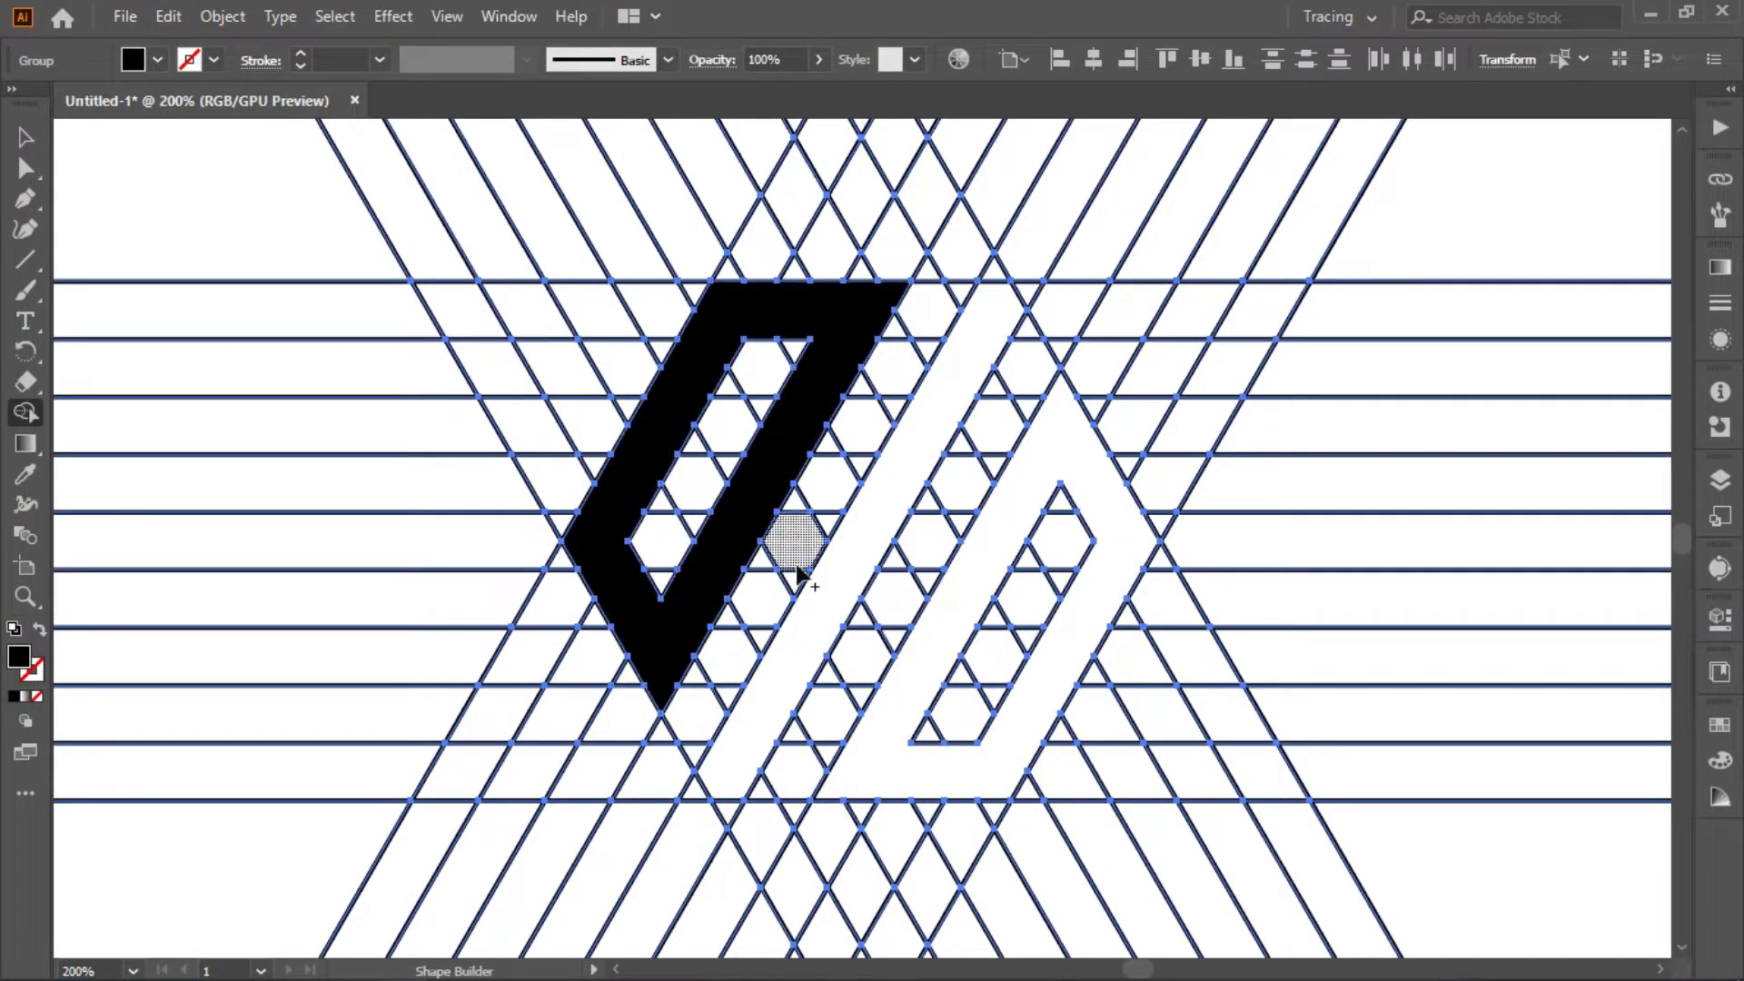
click(835, 581)
click(915, 635)
key(v)
click(187, 234)
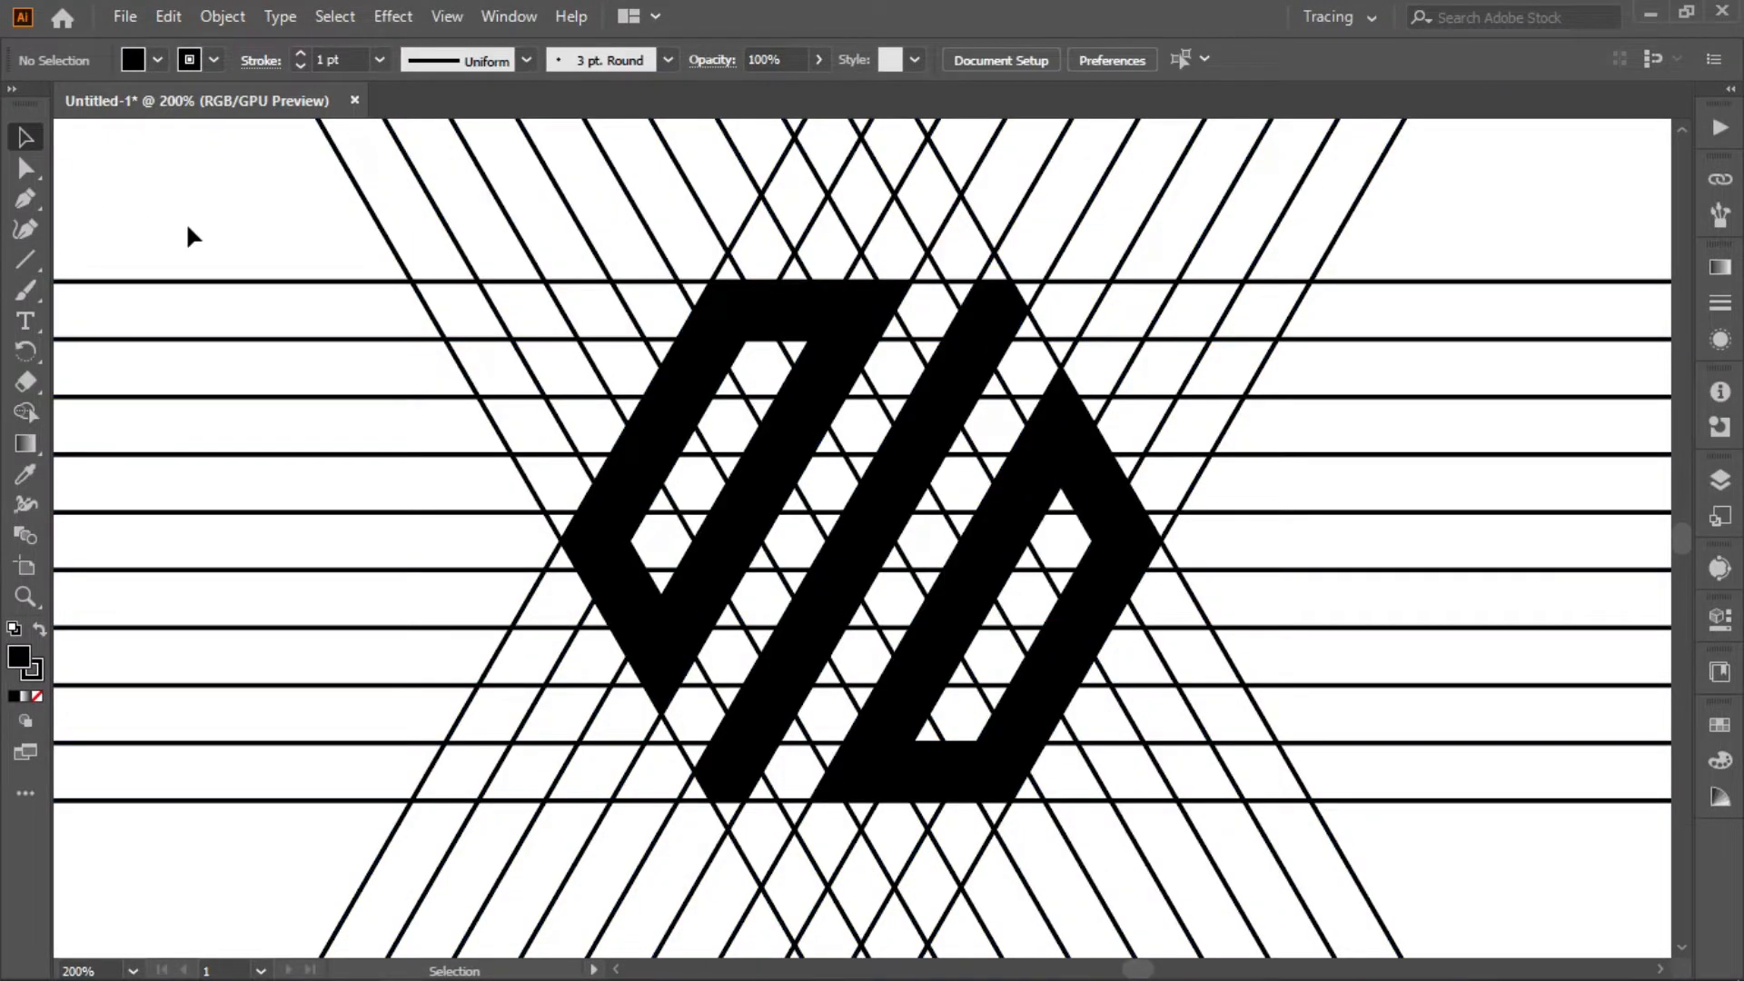
Step: Select the three black logo shapes and place a copy of them in the artboard's upper-right area
key(ctrl+minus)
key(ctrl+minus)
key(ctrl+minus)
key(minus)
click(25, 137)
click(781, 588)
click(1049, 642)
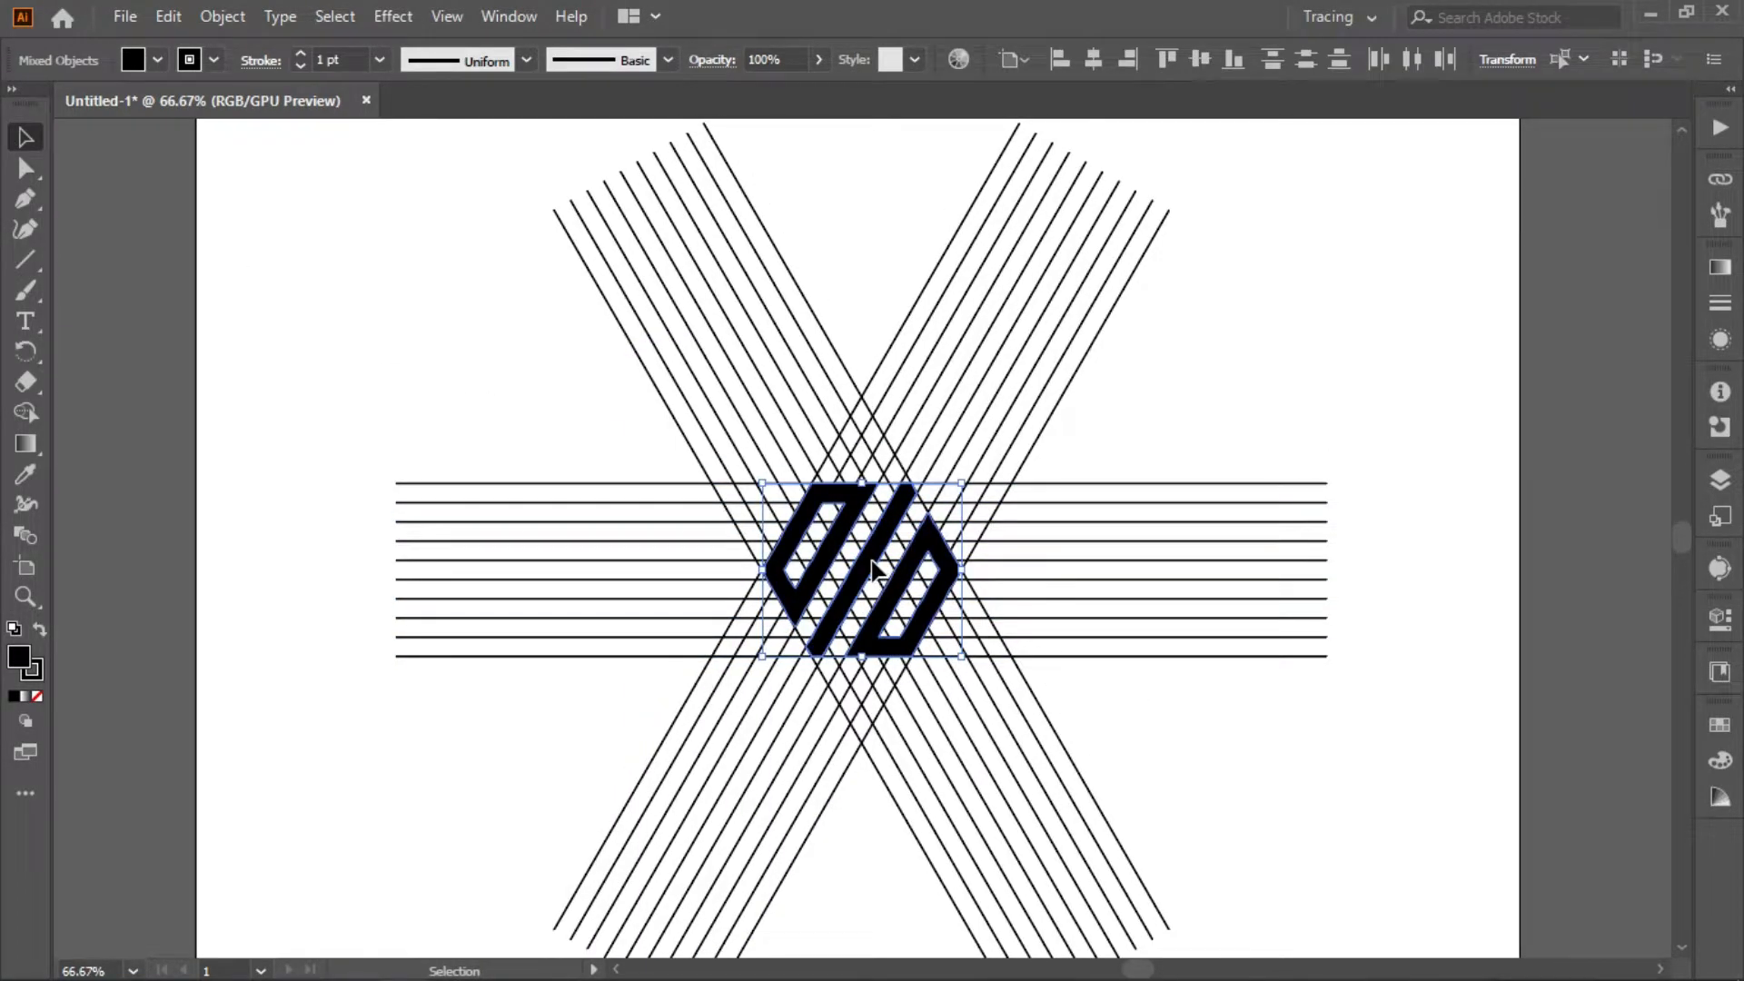
drag(872, 570, 1428, 368)
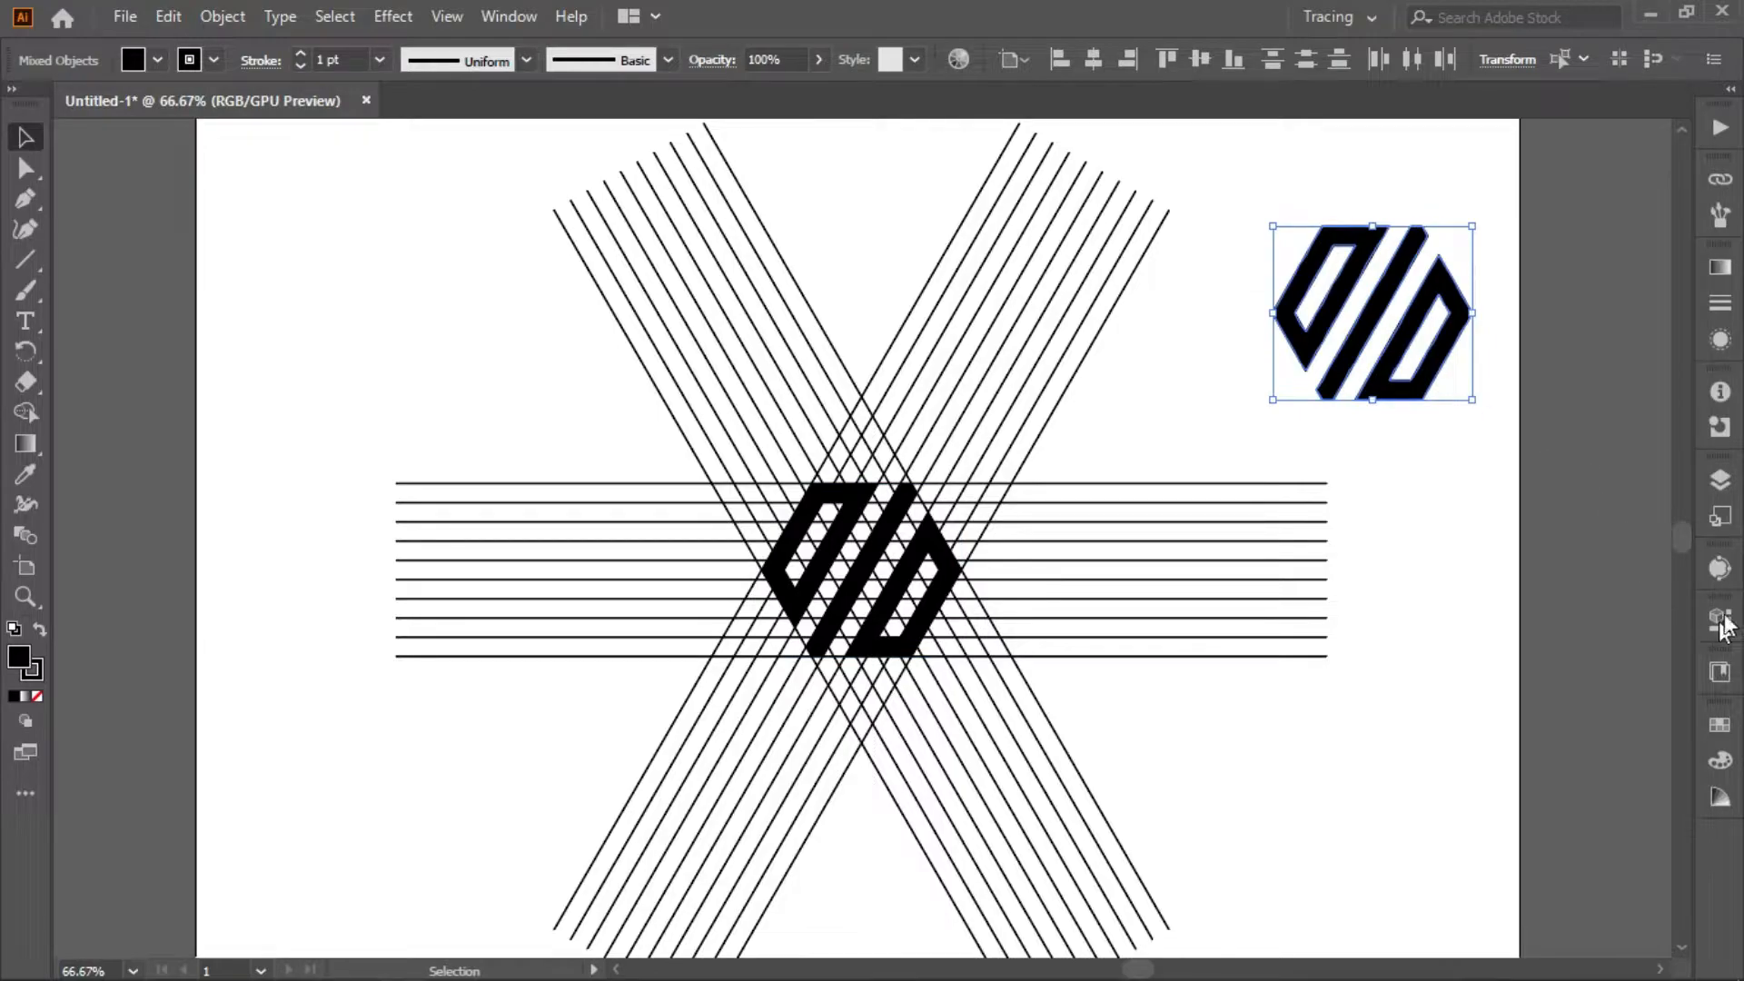
click(1731, 481)
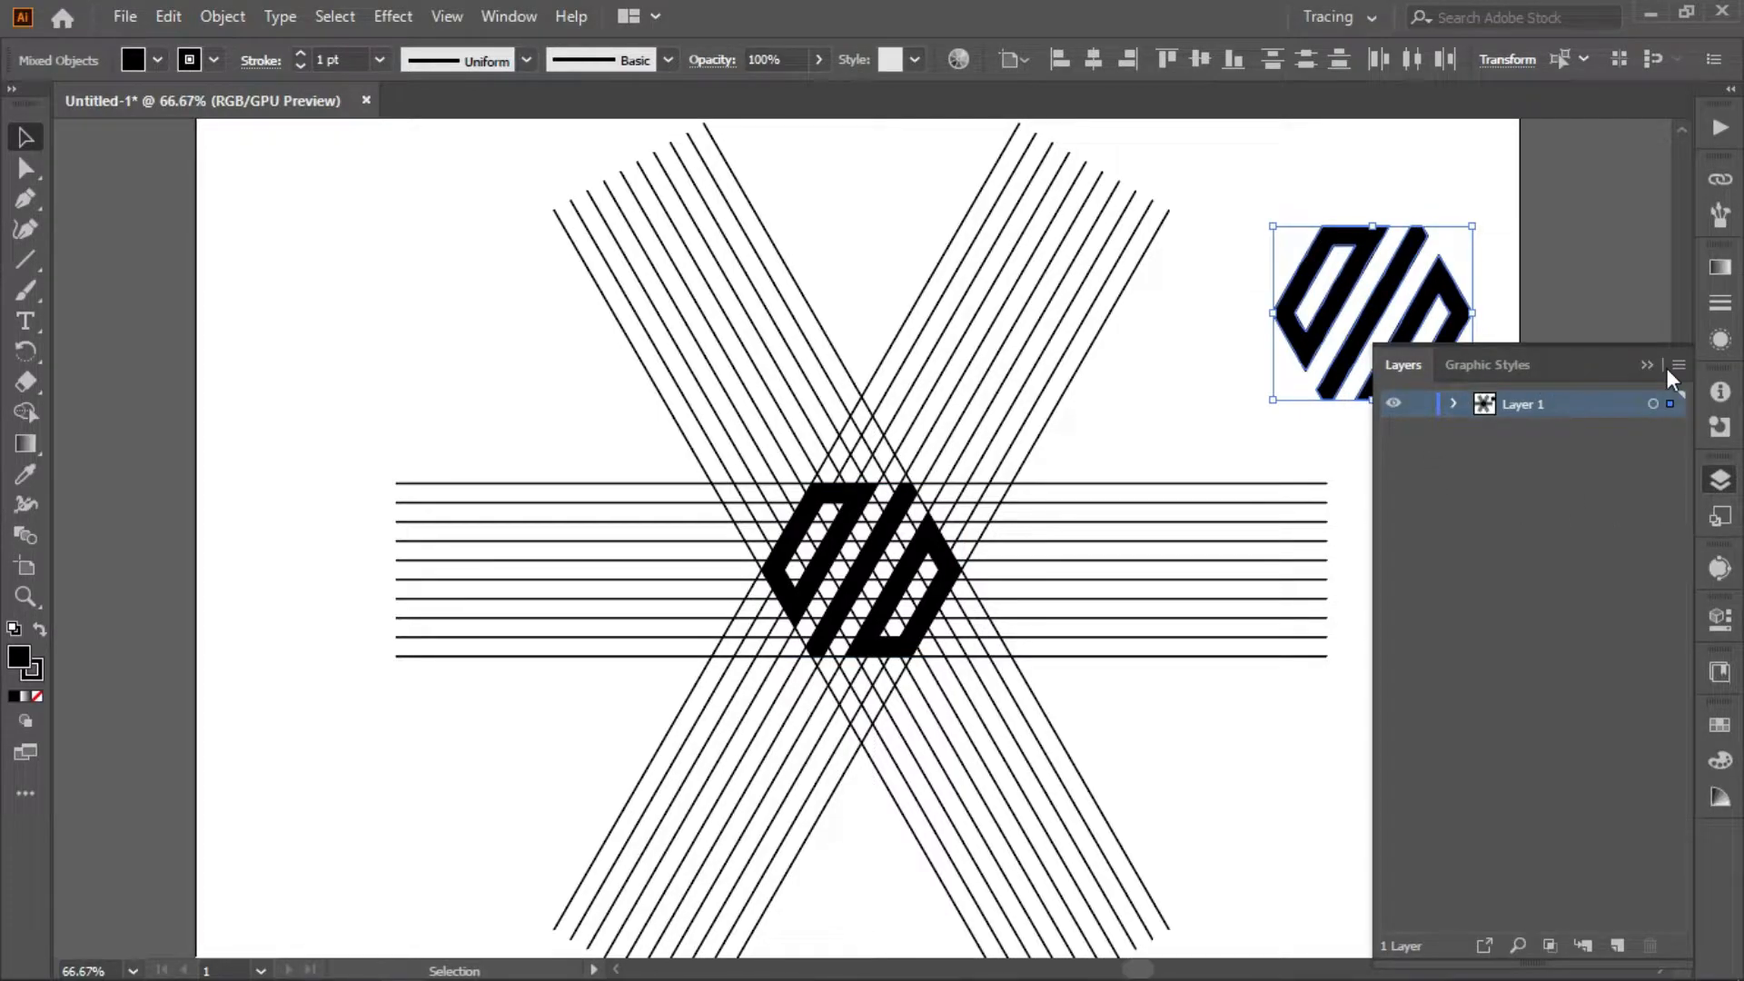
click(1648, 365)
key(a)
key(v)
Step: Delete the line grid together with the original logo shapes, keeping only the copy
click(858, 595)
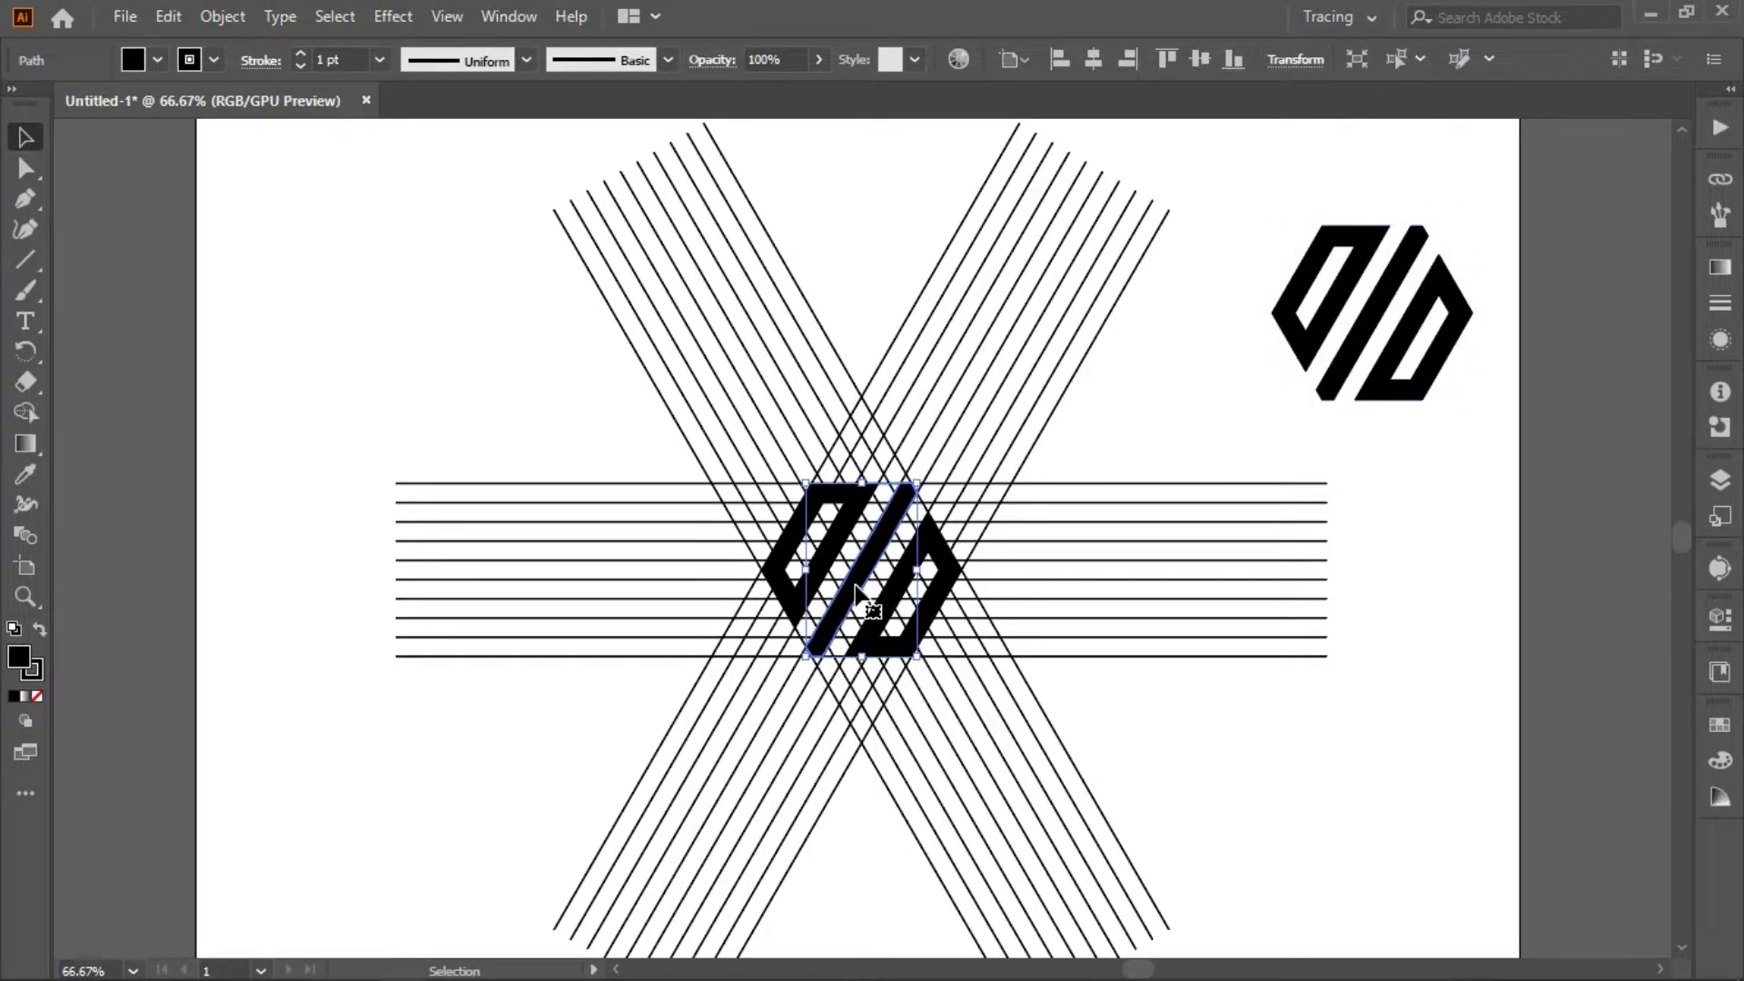
click(1076, 457)
drag(537, 411, 1068, 703)
key(Delete)
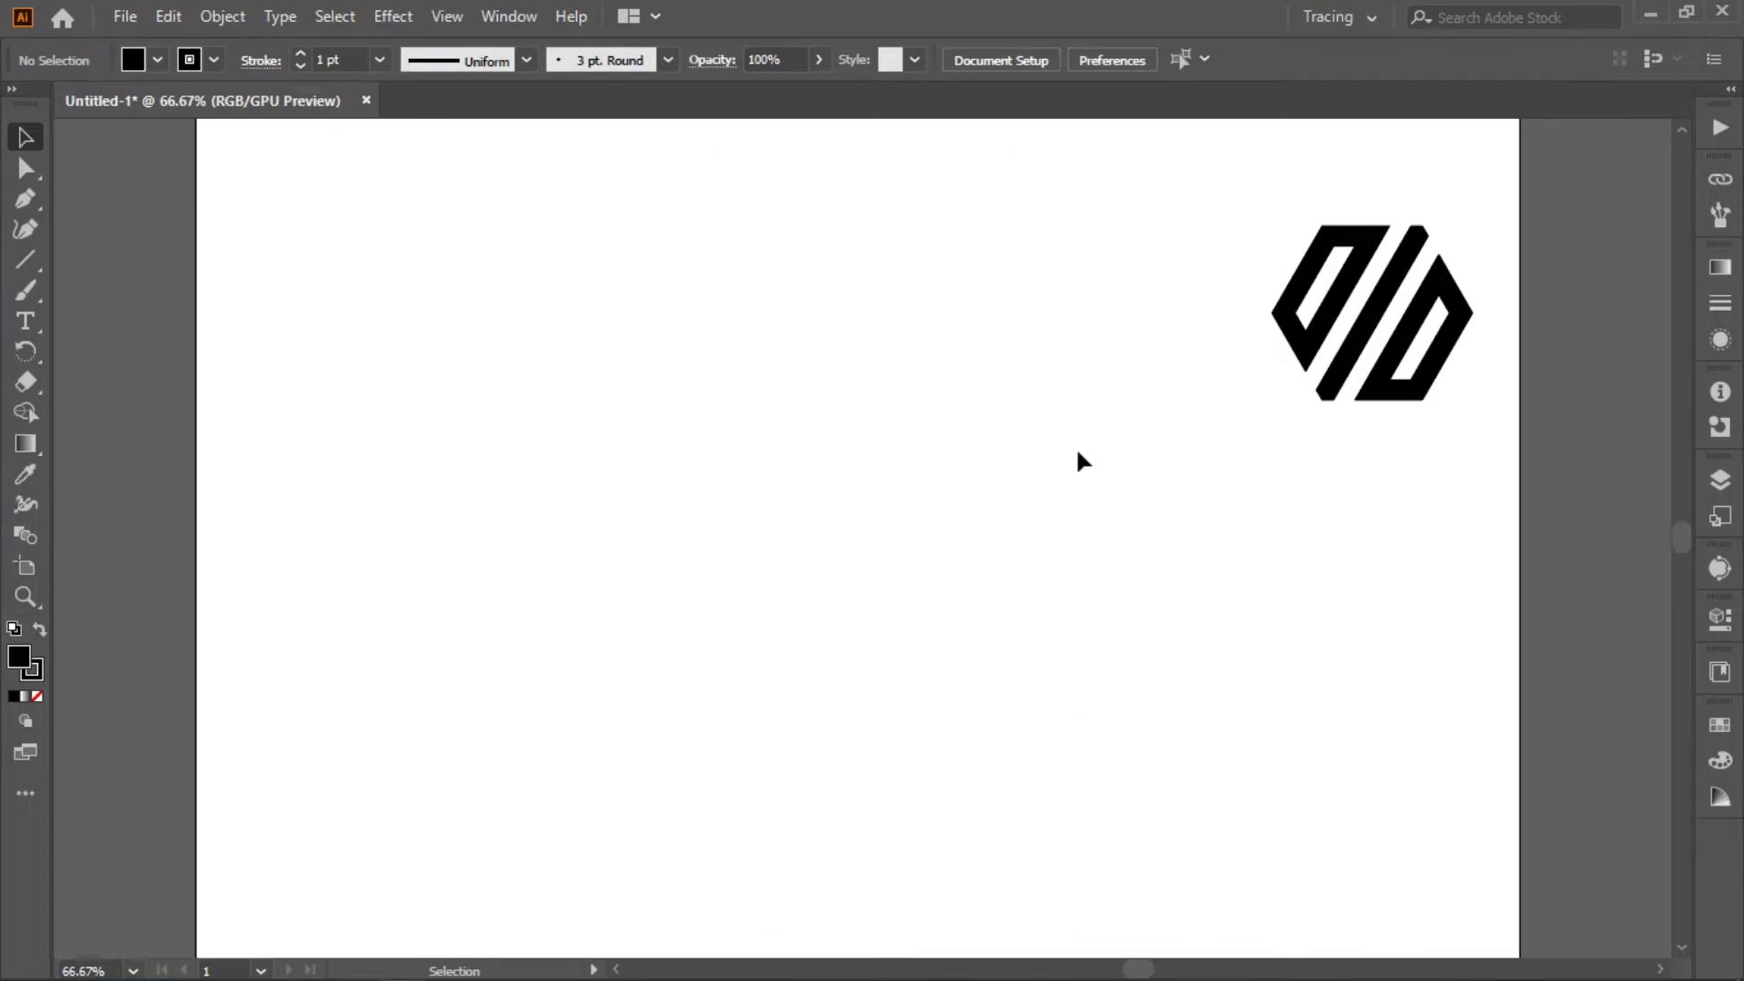
Step: Enlarge the copied logo near the middle of the artboard and group its three shapes
click(1432, 365)
drag(1372, 372, 1161, 870)
right_click(935, 597)
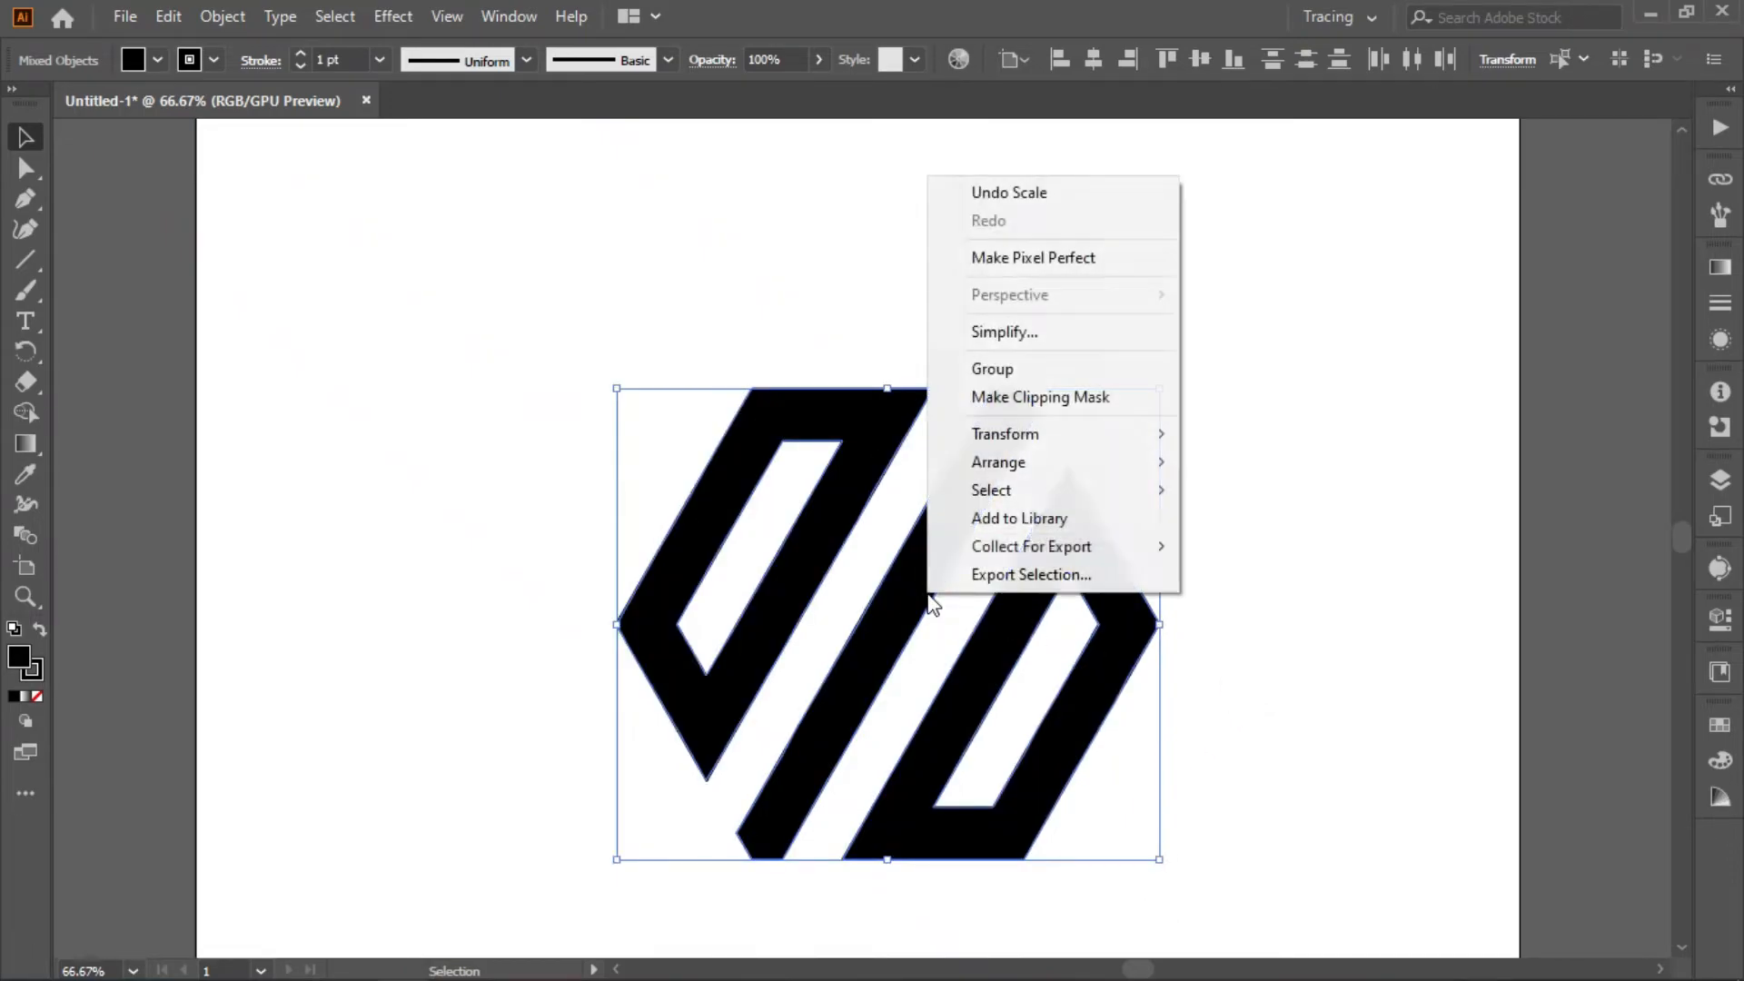
click(1011, 372)
click(1192, 422)
scroll(1185, 416, down, 2)
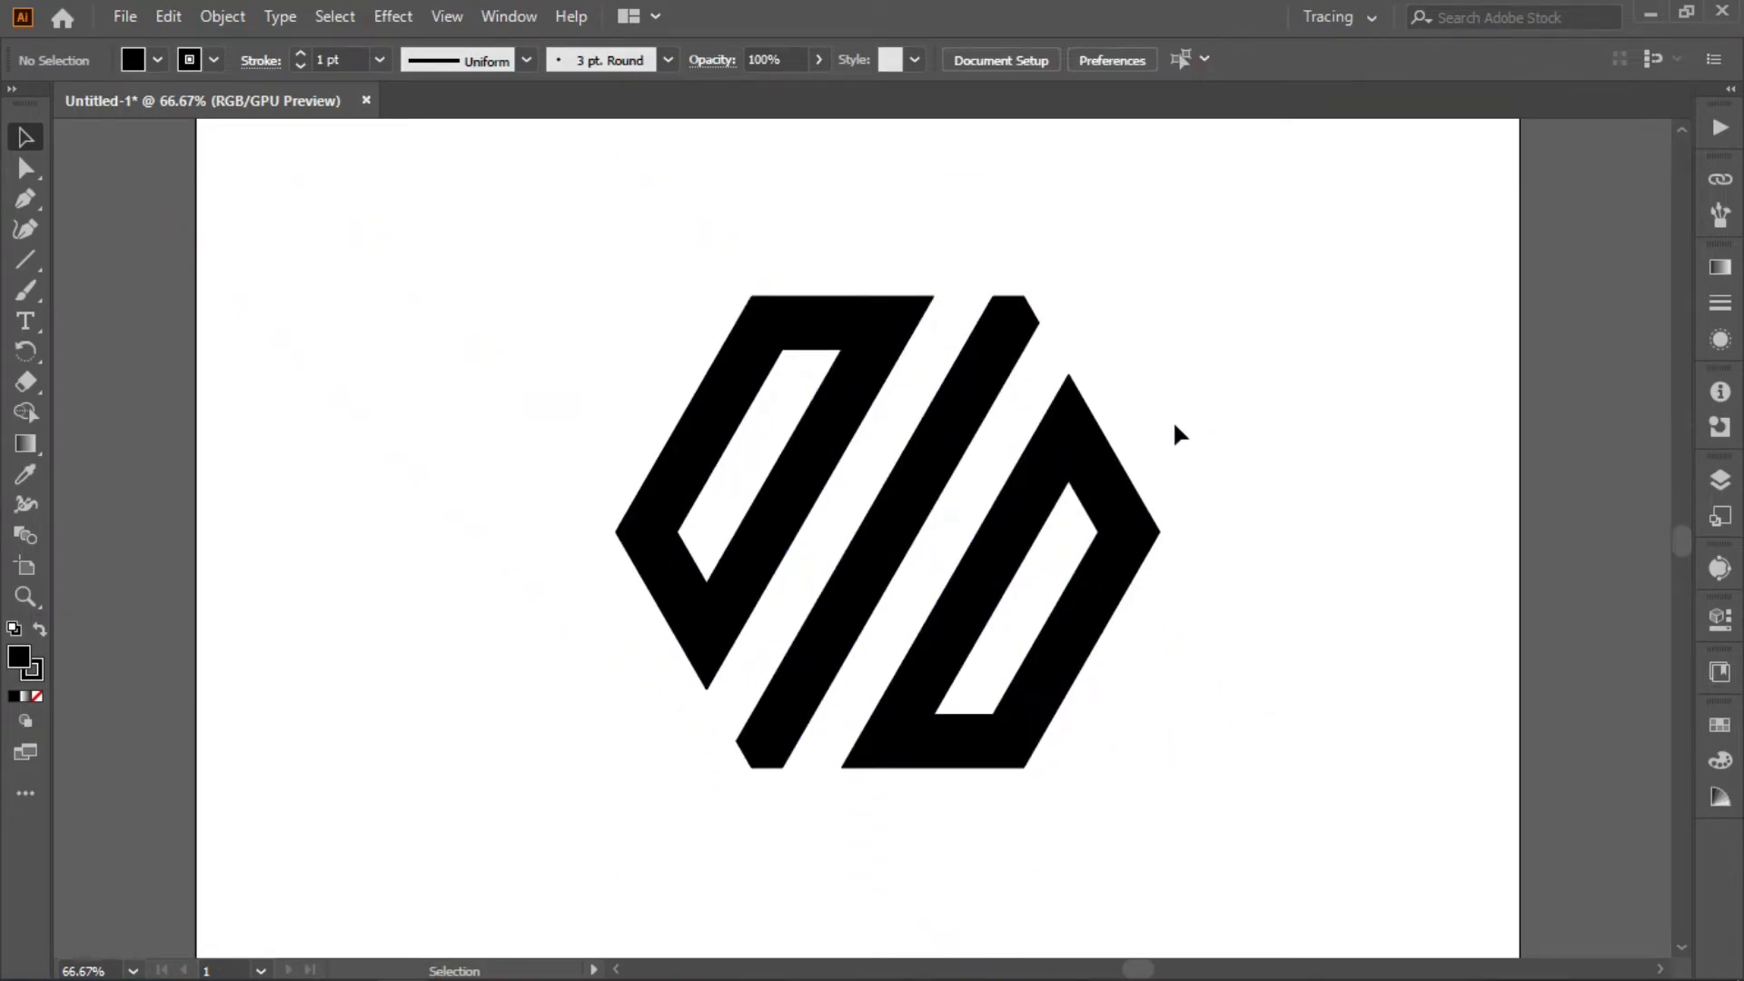
Step: Expand the logo group so its strokes become part of the filled shapes
click(740, 562)
click(233, 26)
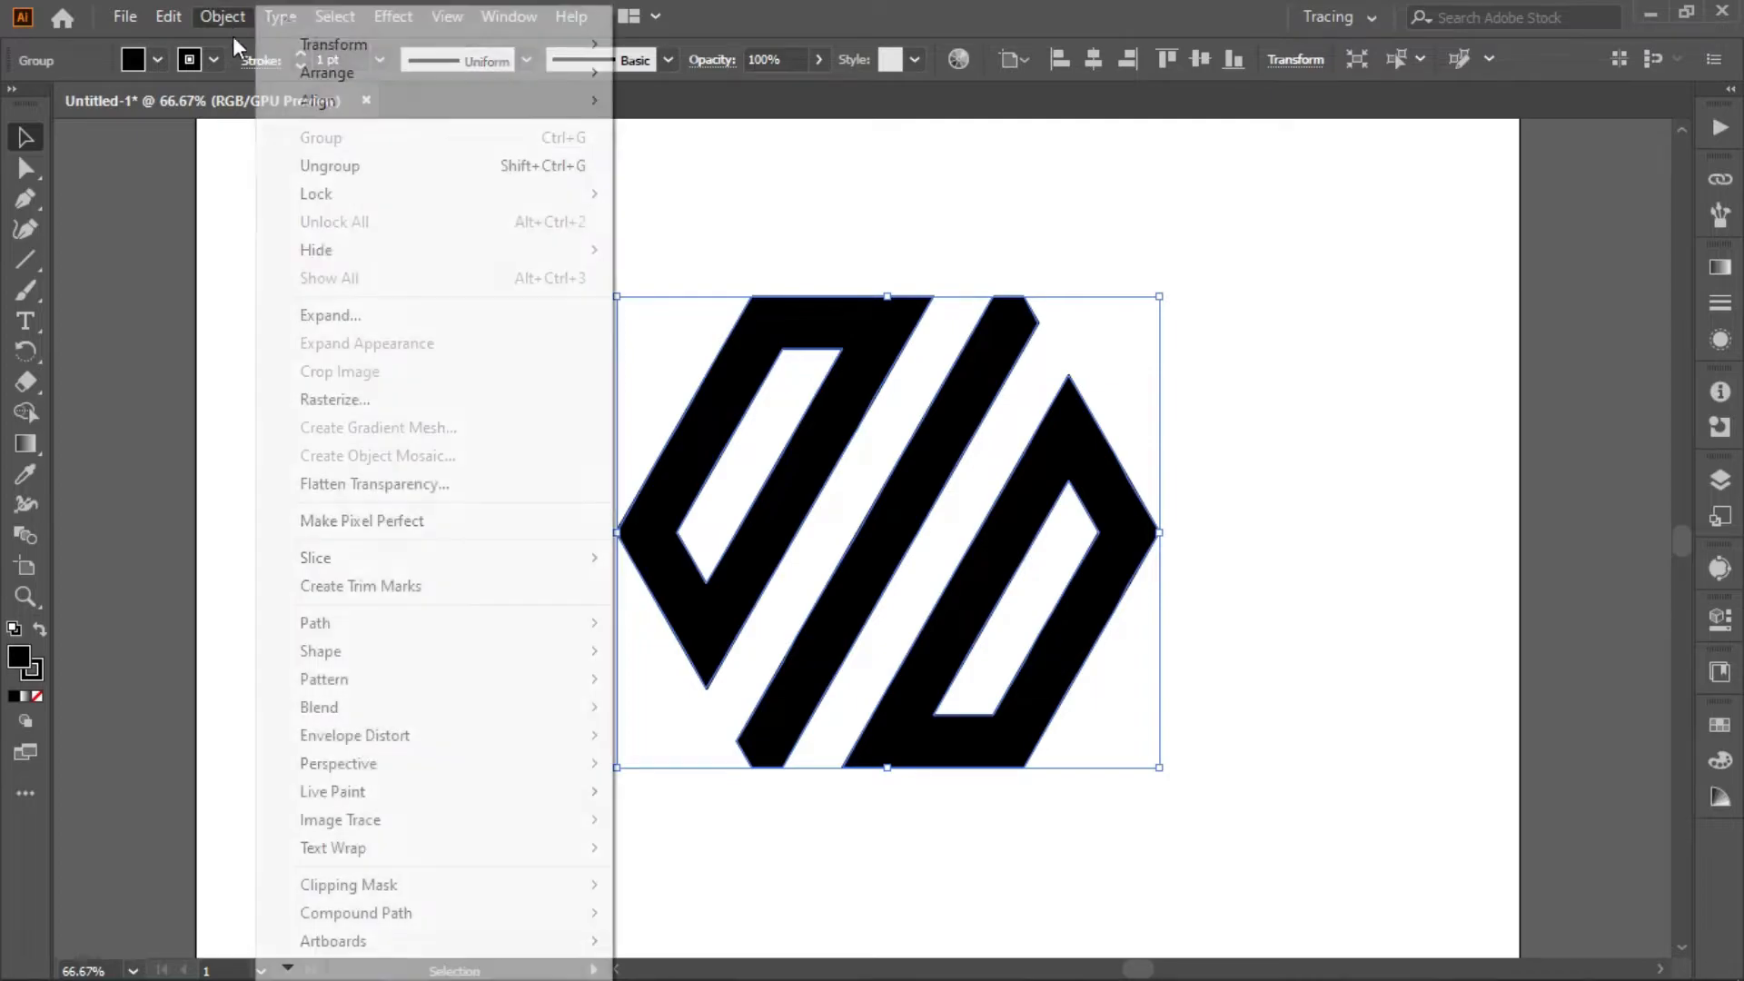
click(313, 311)
click(787, 646)
click(374, 470)
click(795, 488)
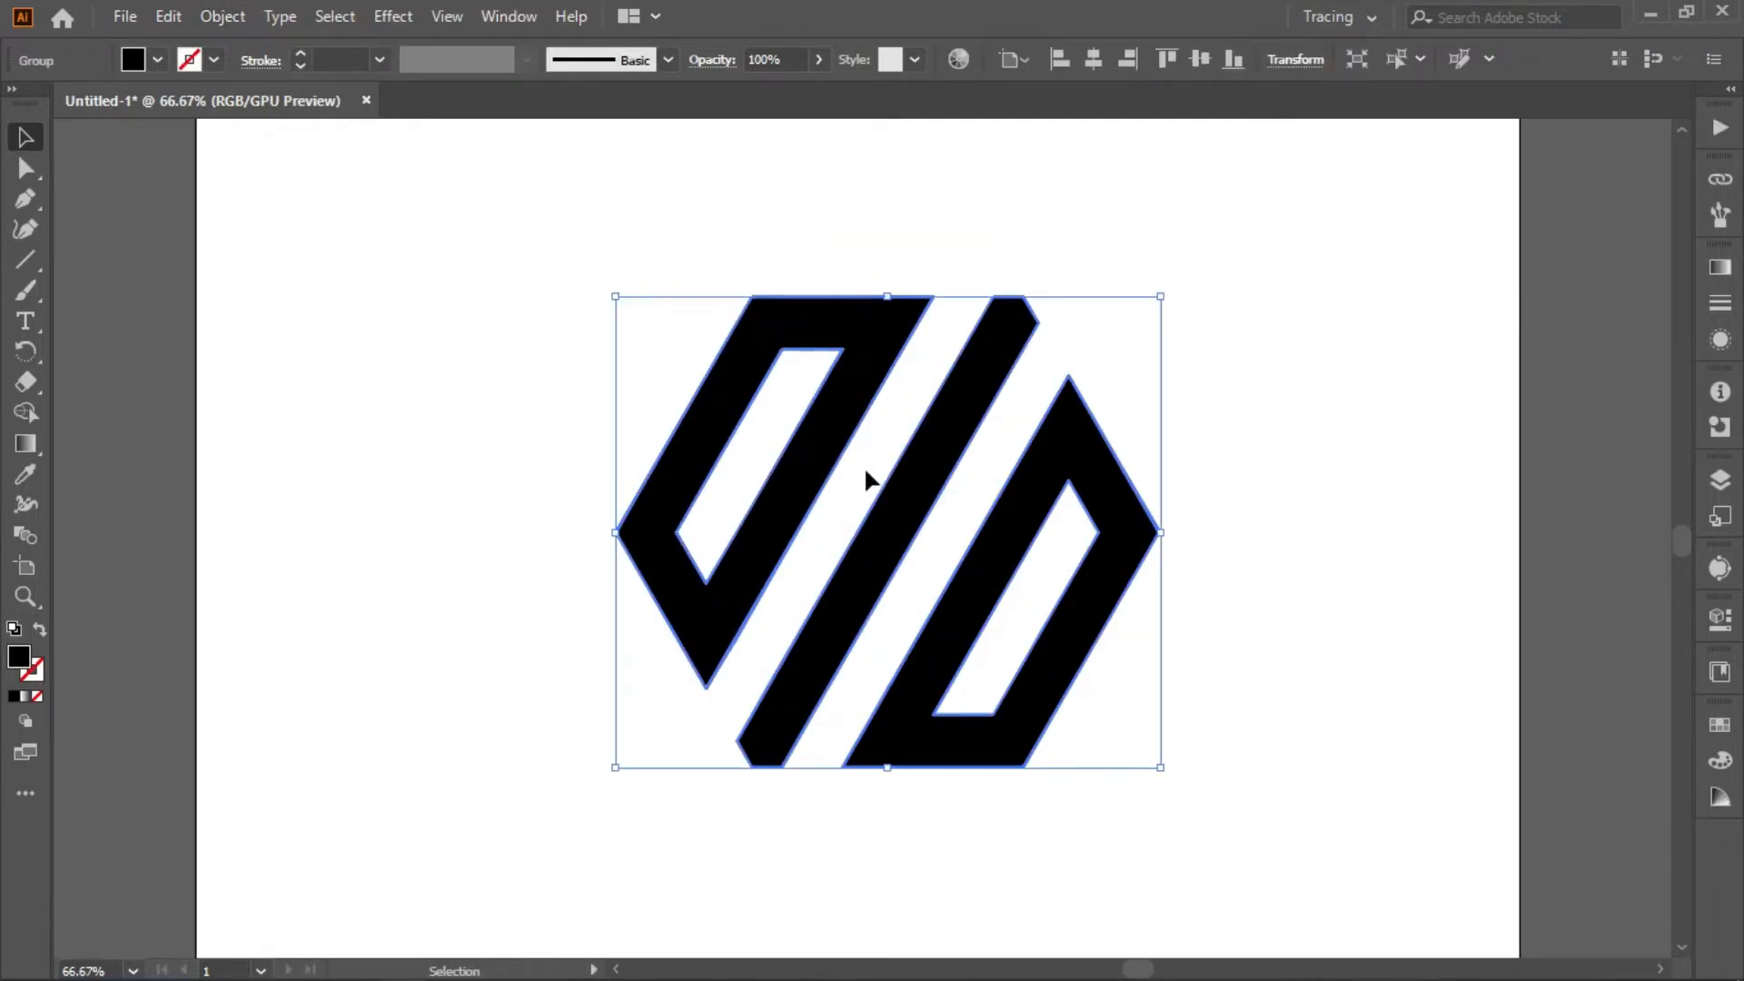
Step: Align the logo group horizontally and vertically to the centre of the artboard
click(1094, 59)
click(1199, 59)
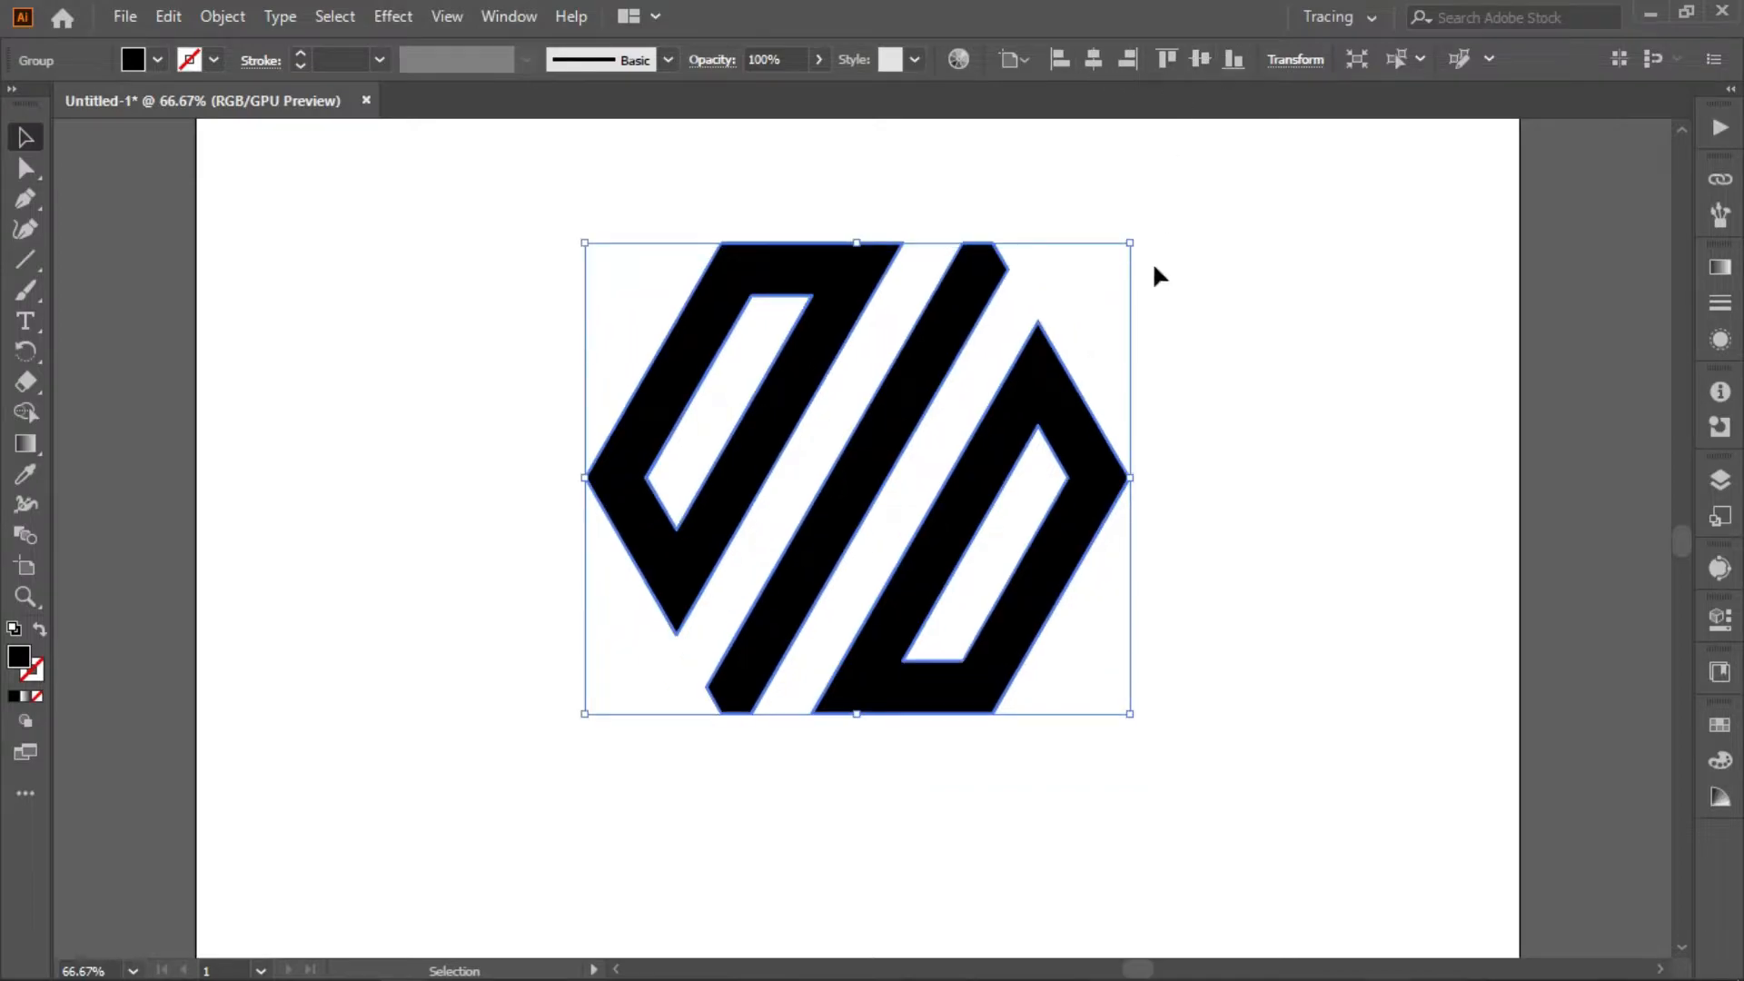
key(ctrl+minus)
key(ctrl+minus)
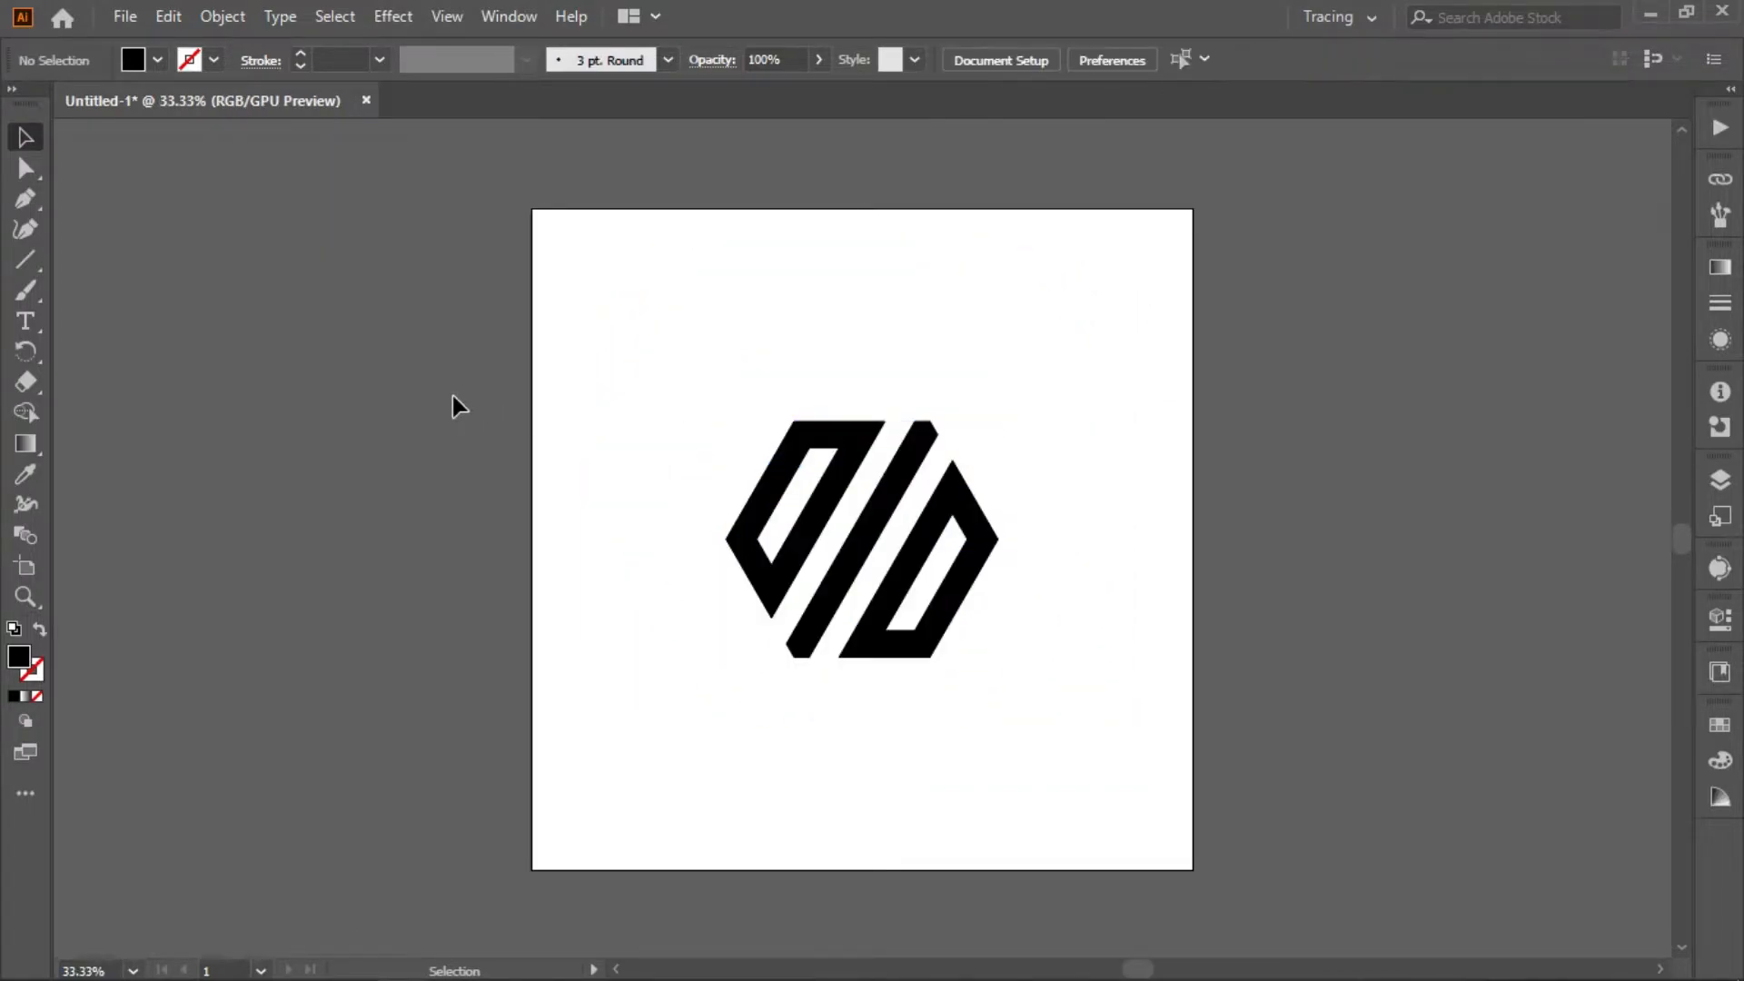
Step: Set the fill colour to blue 001ffc
key(ctrl+plus)
key(ctrl+plus)
double_click(12, 661)
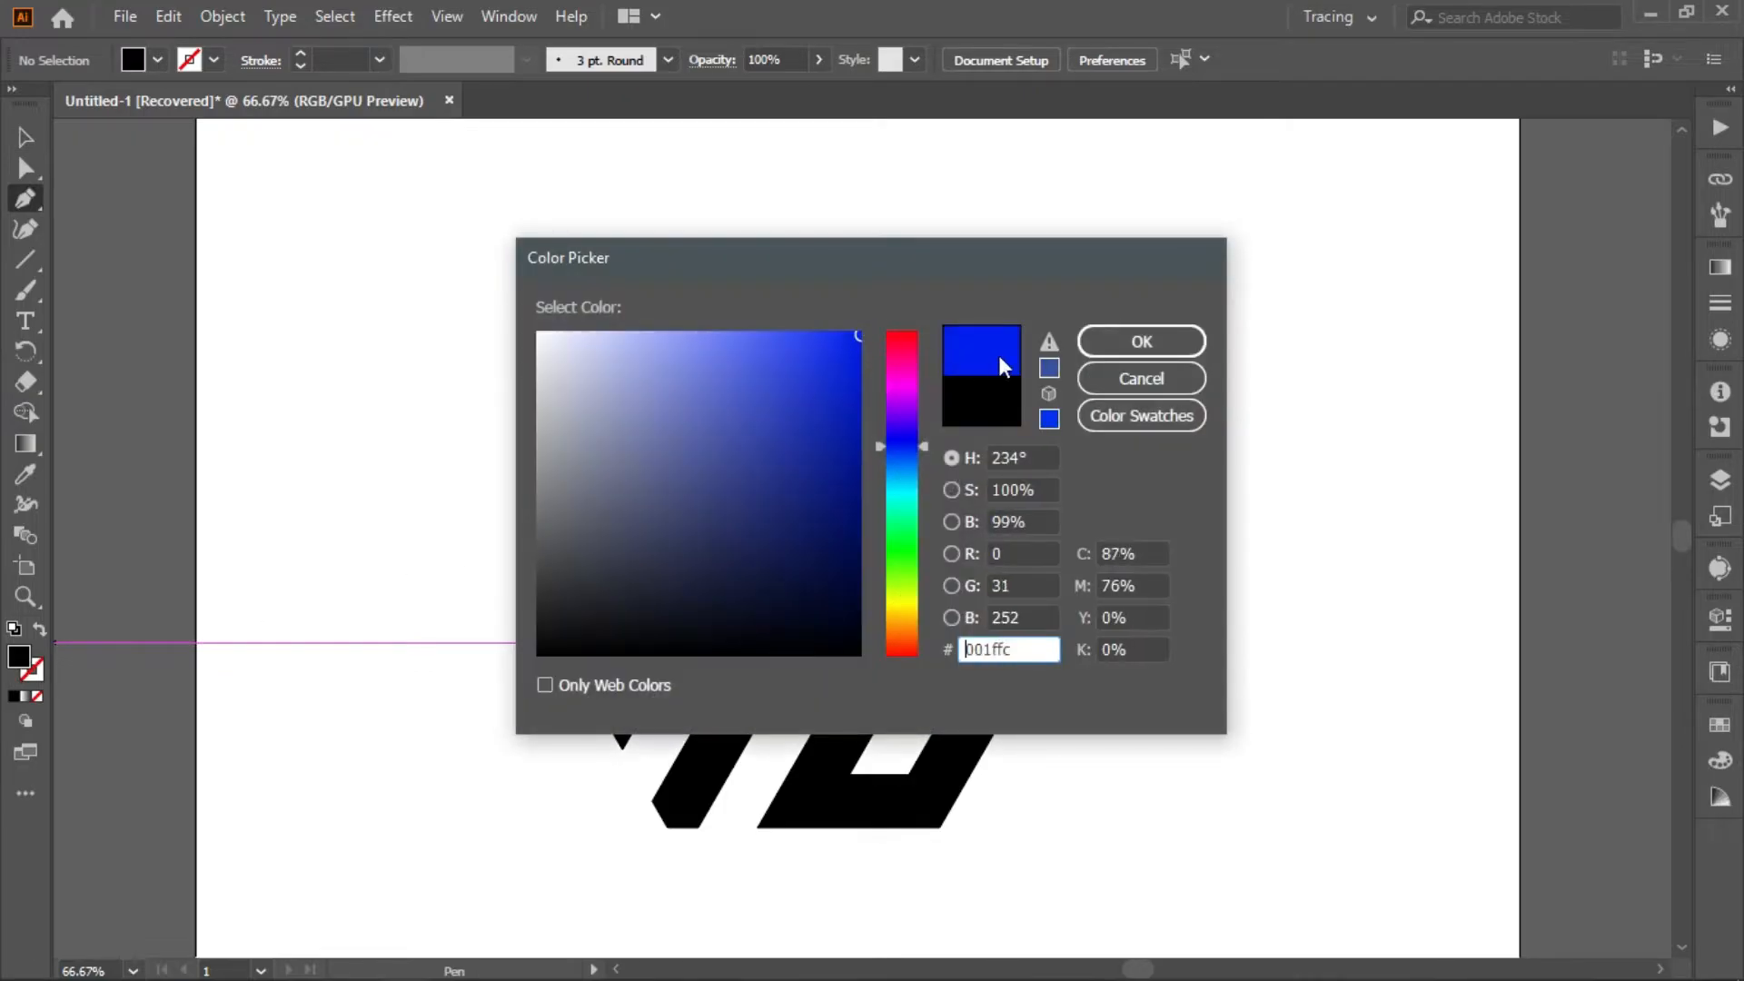
click(1141, 341)
Step: Trace the logo's middle diagonal bar corner by corner with the Pen tool as a closed blue shape
key(ctrl+plus)
key(ctrl+plus)
scroll(896, 478, up, 2)
key(ctrl+plus)
key(ctrl+plus)
scroll(899, 473, up, 5)
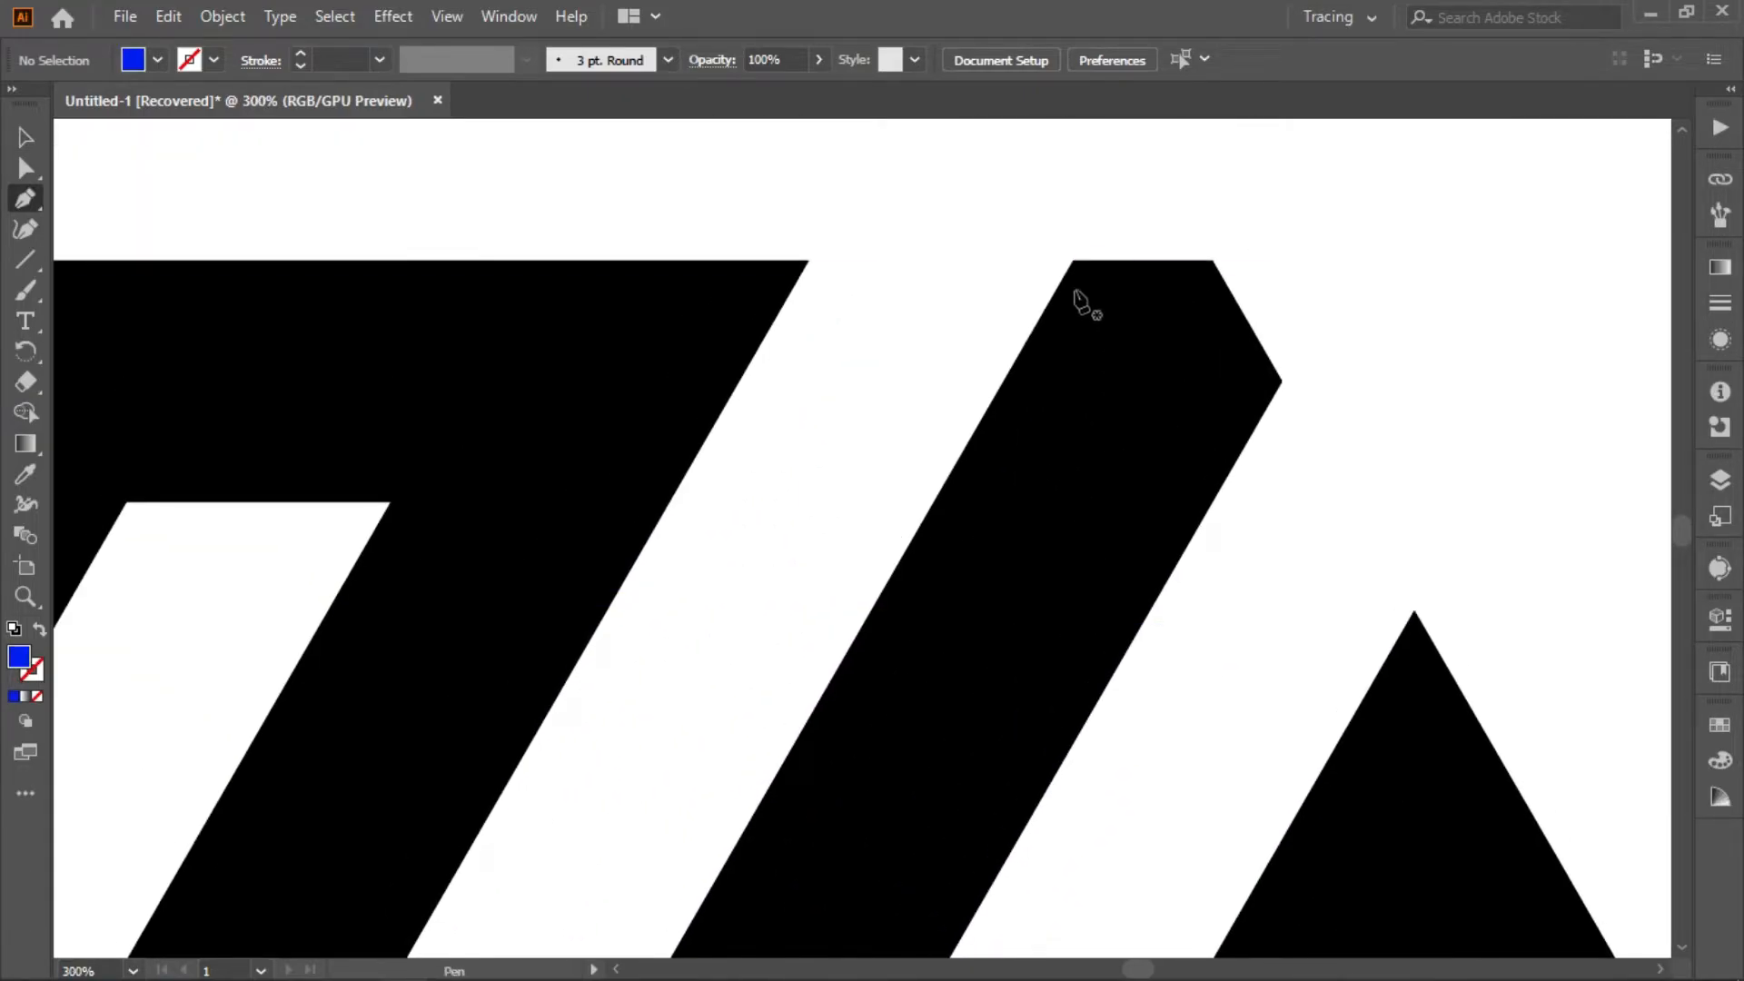
click(1074, 260)
click(1212, 260)
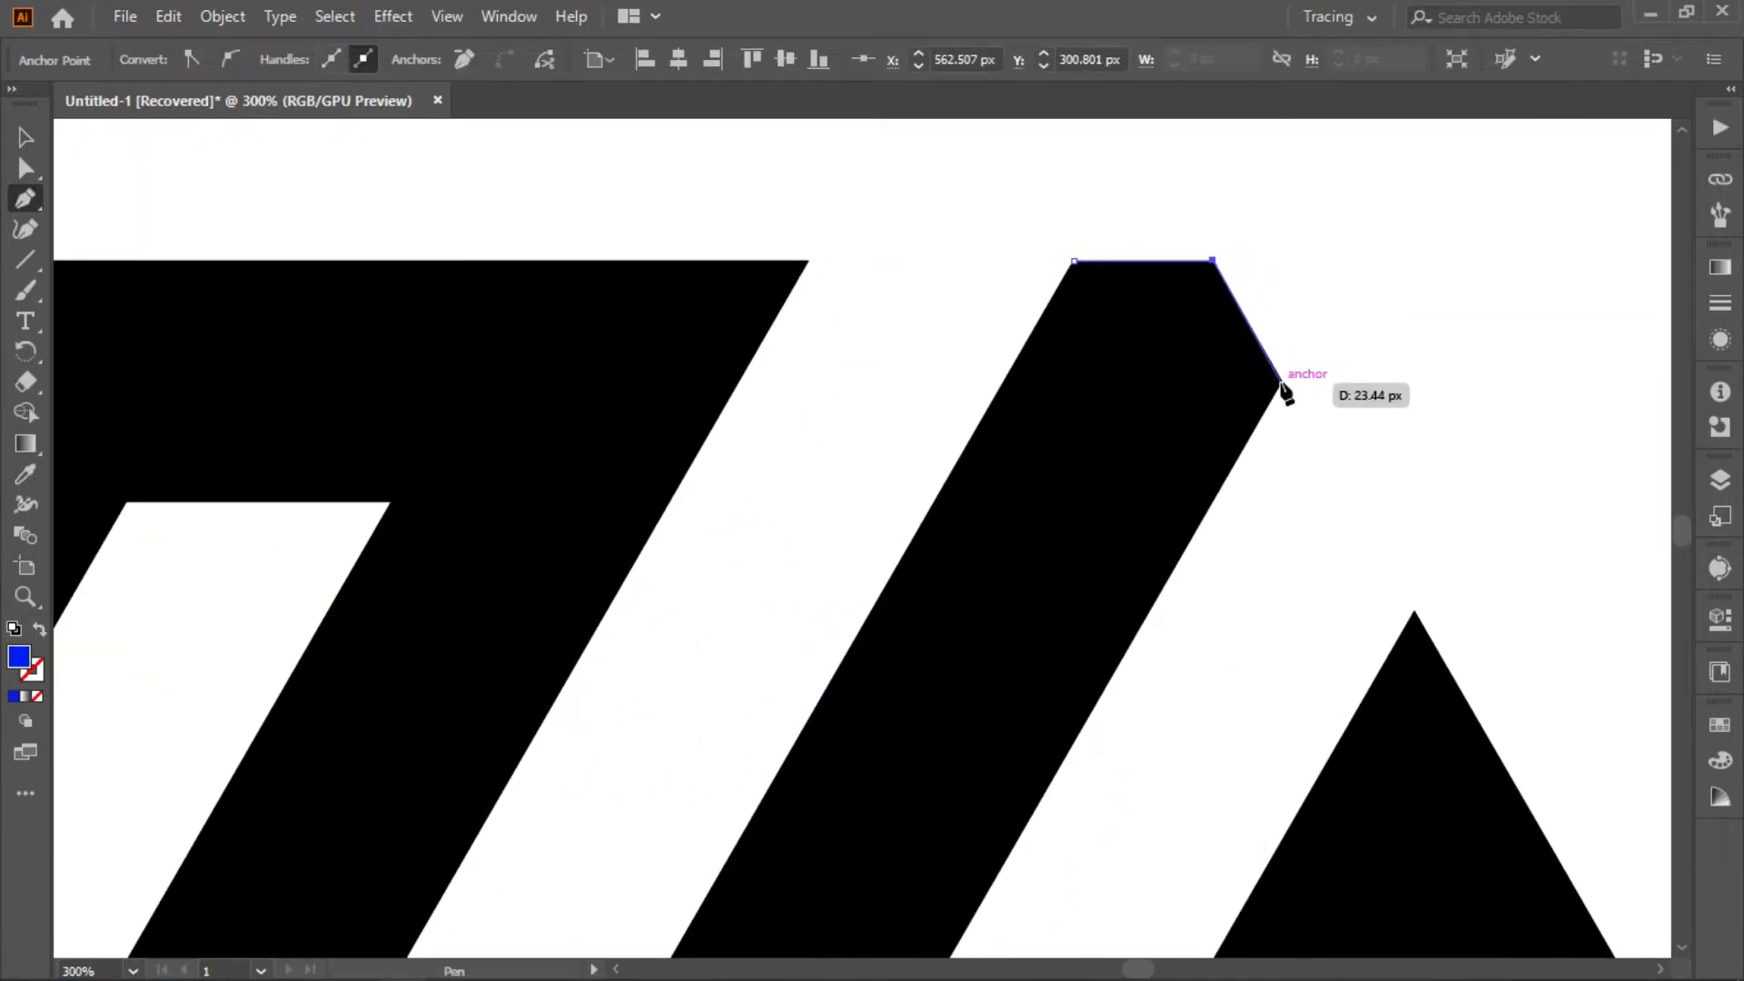
click(1281, 383)
scroll(841, 662, down, 6)
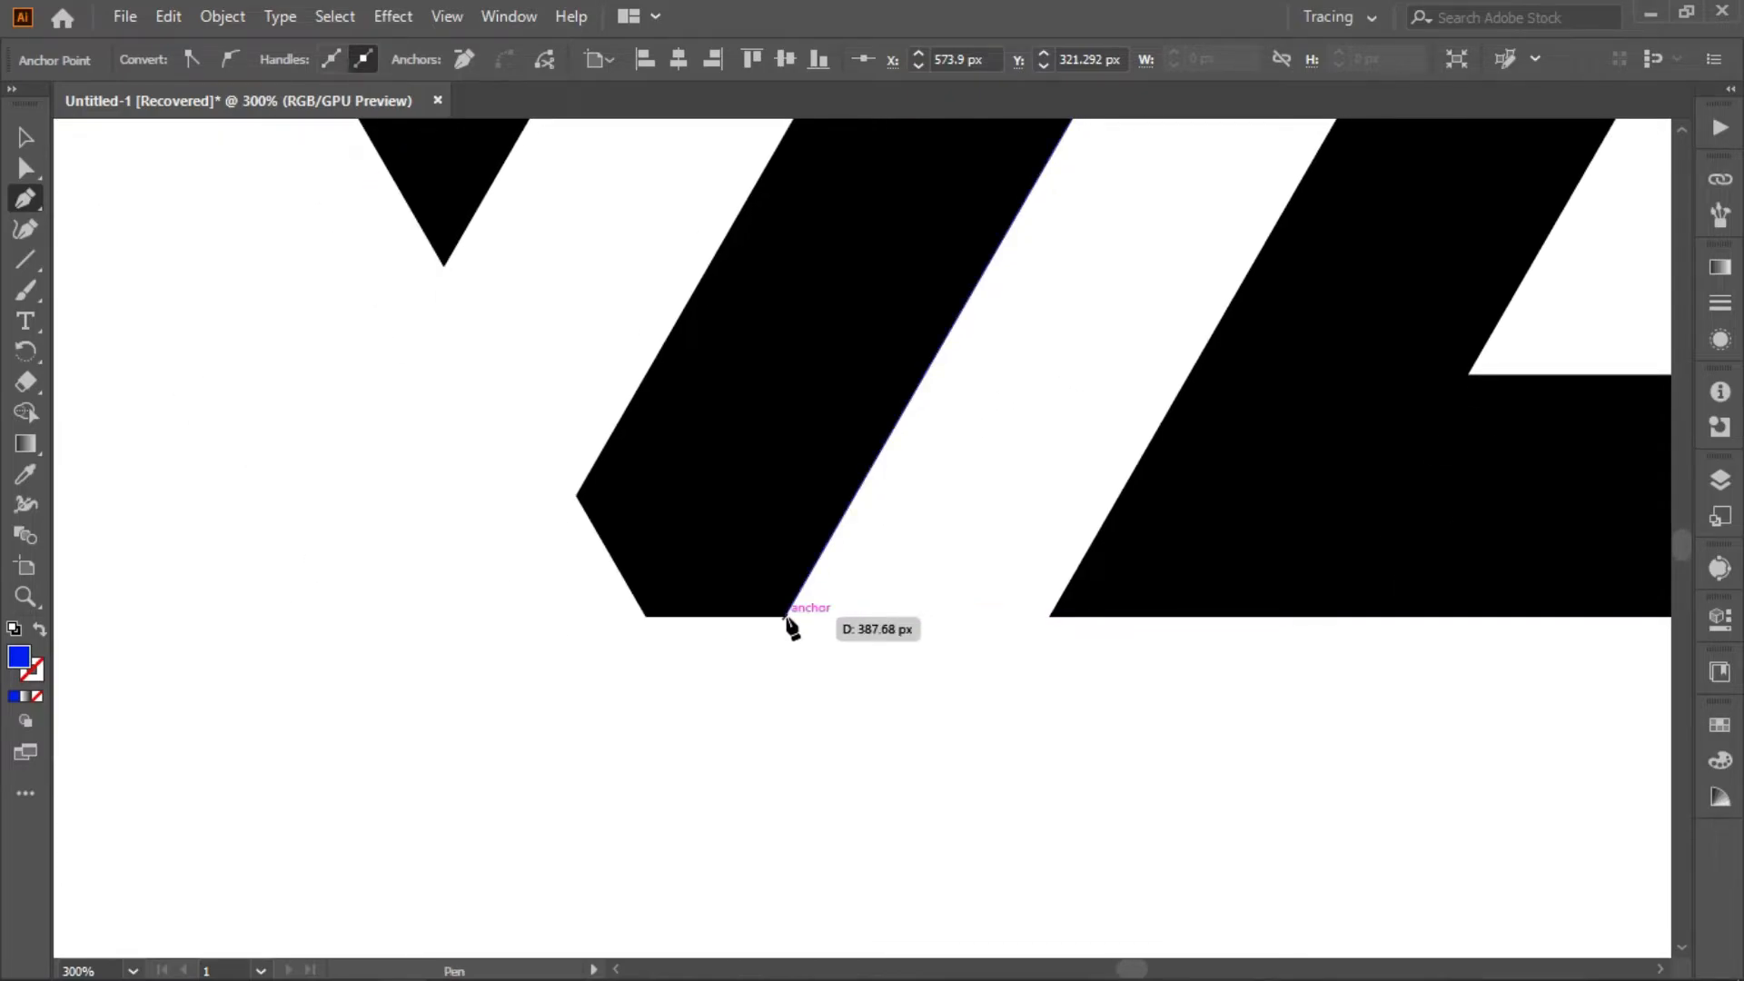
click(787, 616)
click(646, 617)
click(576, 495)
drag(695, 368, 564, 856)
drag(954, 200, 563, 908)
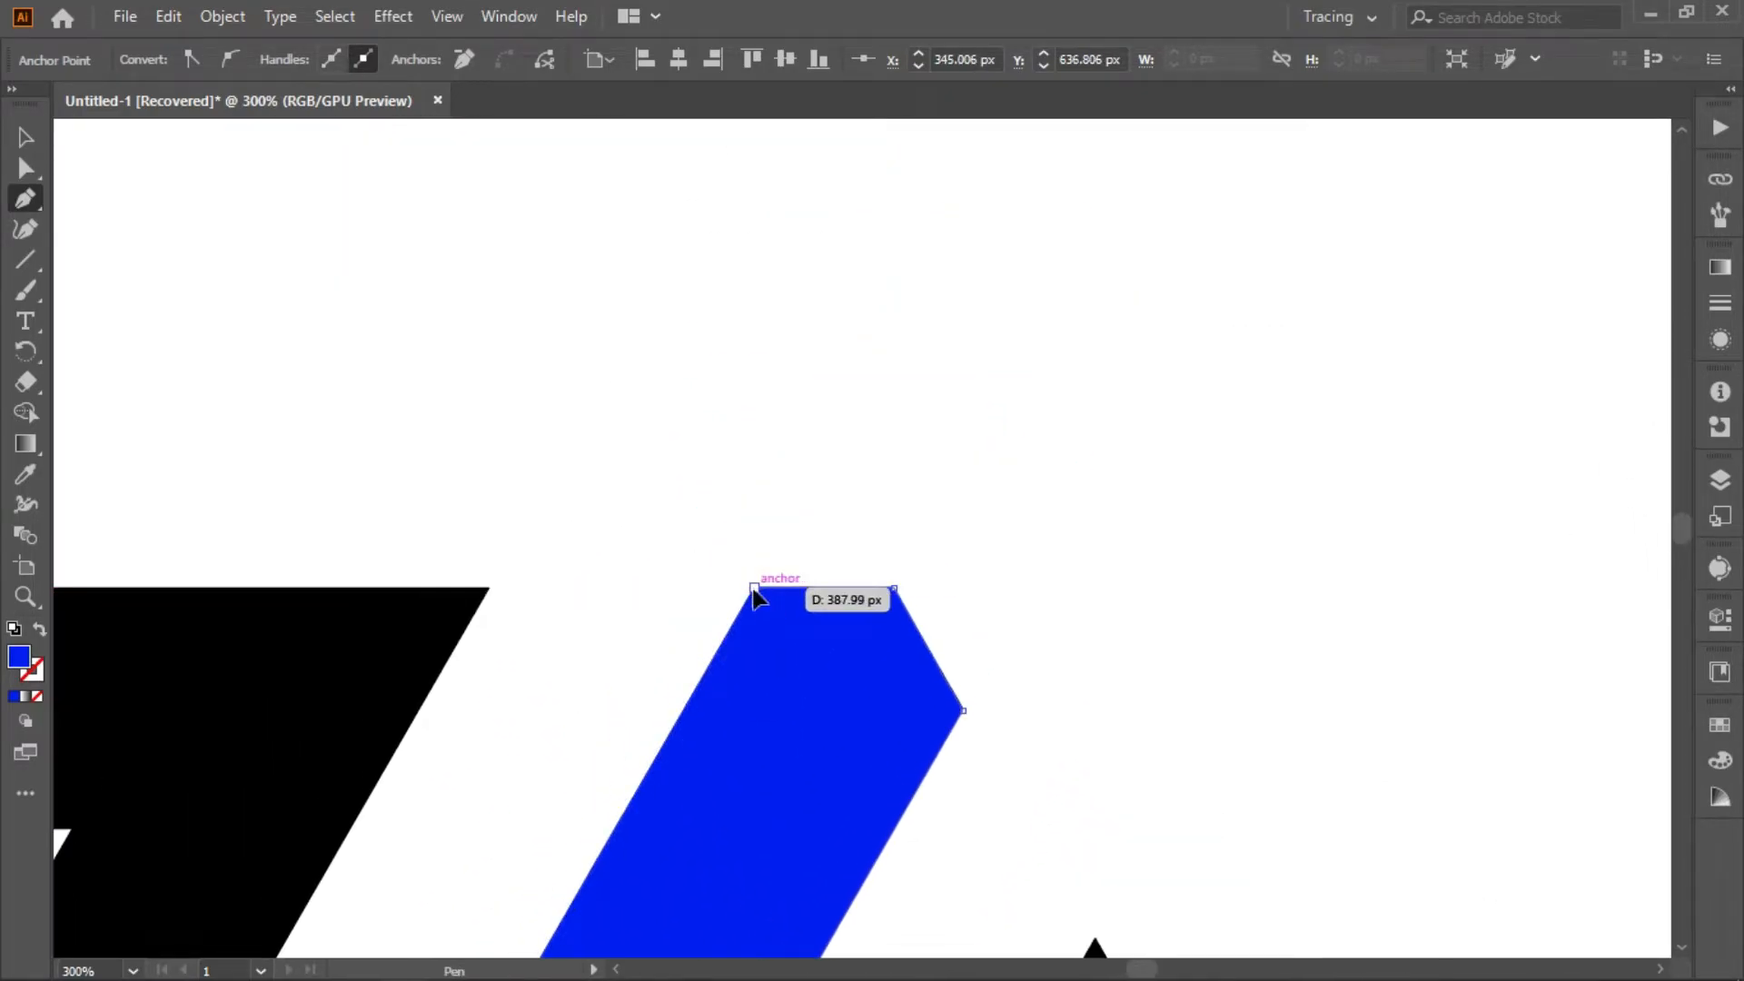
click(749, 587)
Step: Trace the outer outline of the logo's left letter shape with the Pen tool as a closed path
drag(507, 626, 1262, 385)
click(416, 348)
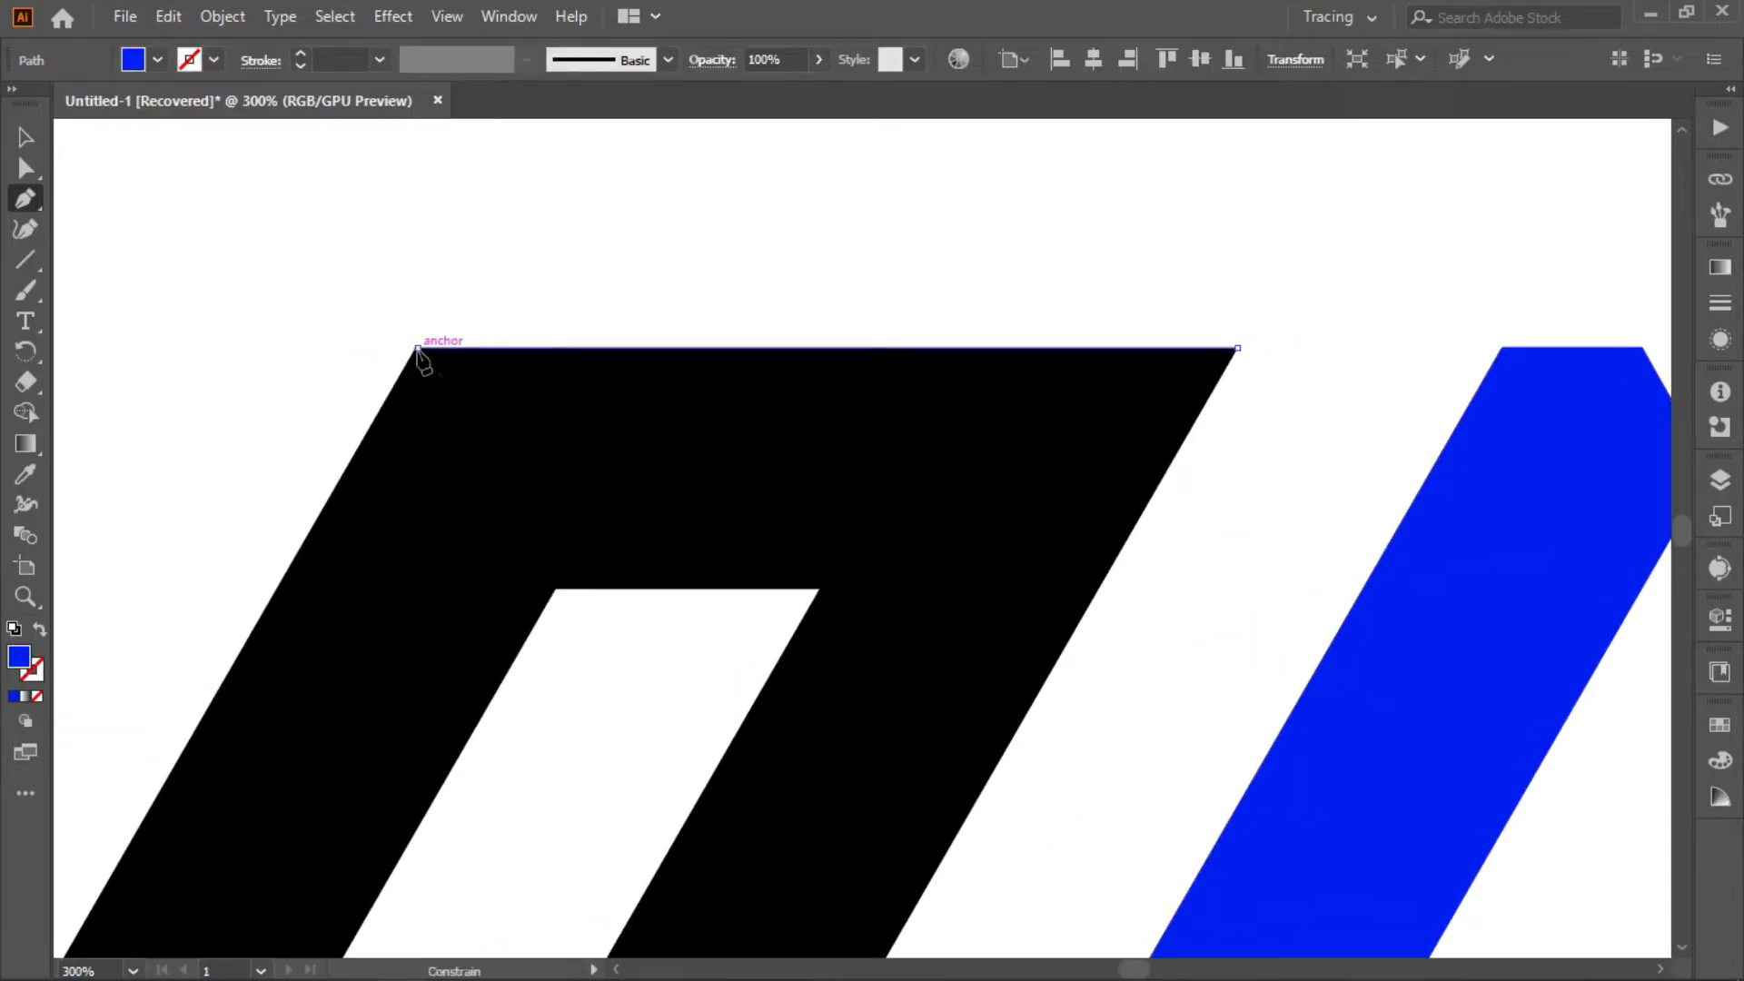
drag(436, 545, 1133, 236)
click(648, 841)
drag(799, 908, 495, 475)
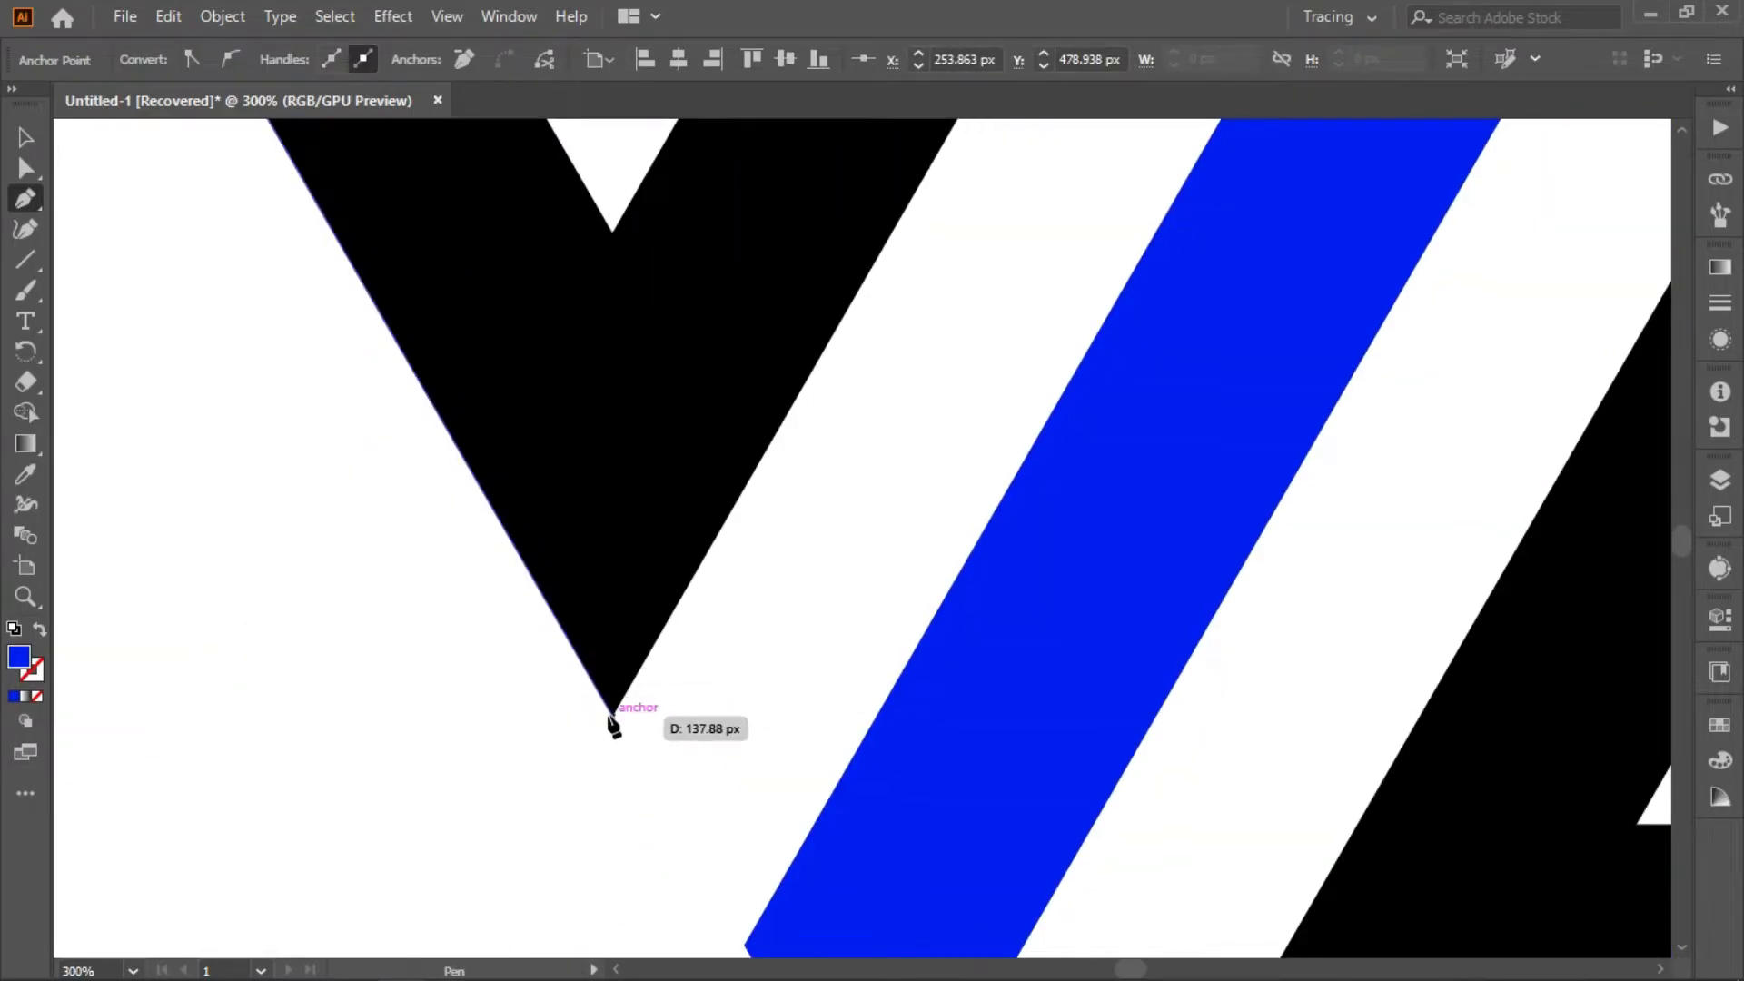
click(611, 715)
drag(744, 273, 409, 817)
drag(999, 146, 795, 495)
click(847, 403)
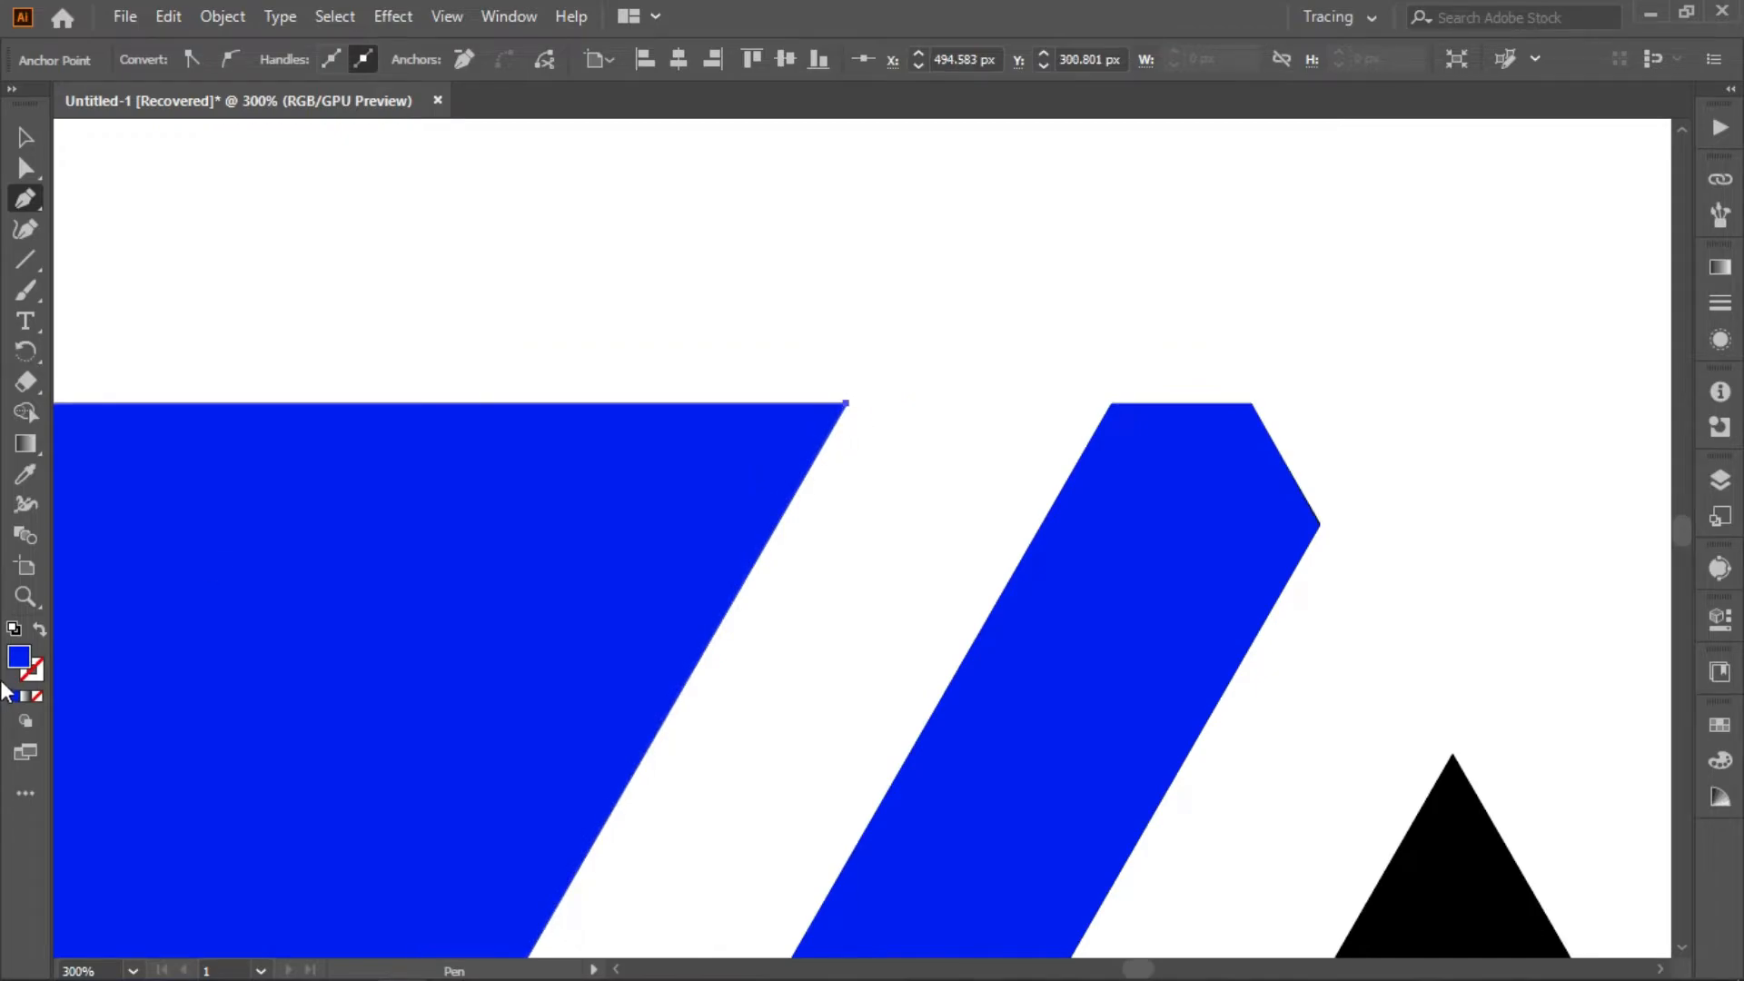
Step: Swap fill and stroke on the left outline and trace the letter's inner opening as a closed path
click(40, 631)
drag(378, 547, 721, 164)
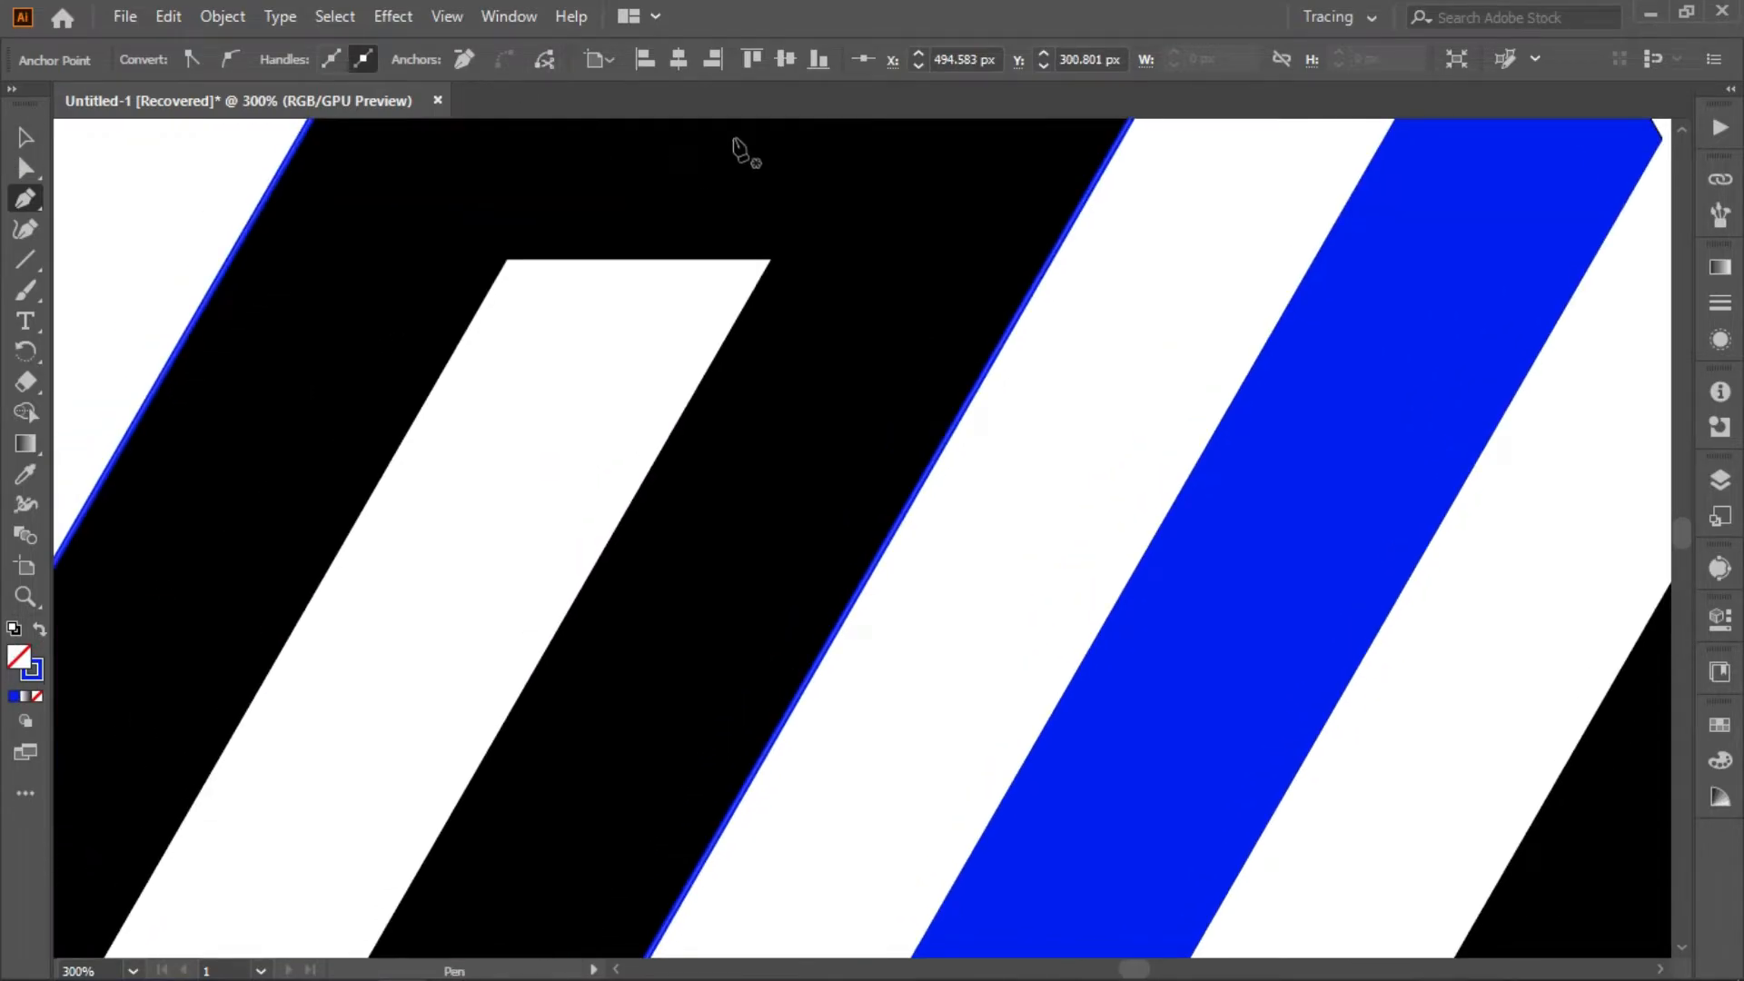
click(770, 263)
drag(615, 439, 569, 536)
click(524, 532)
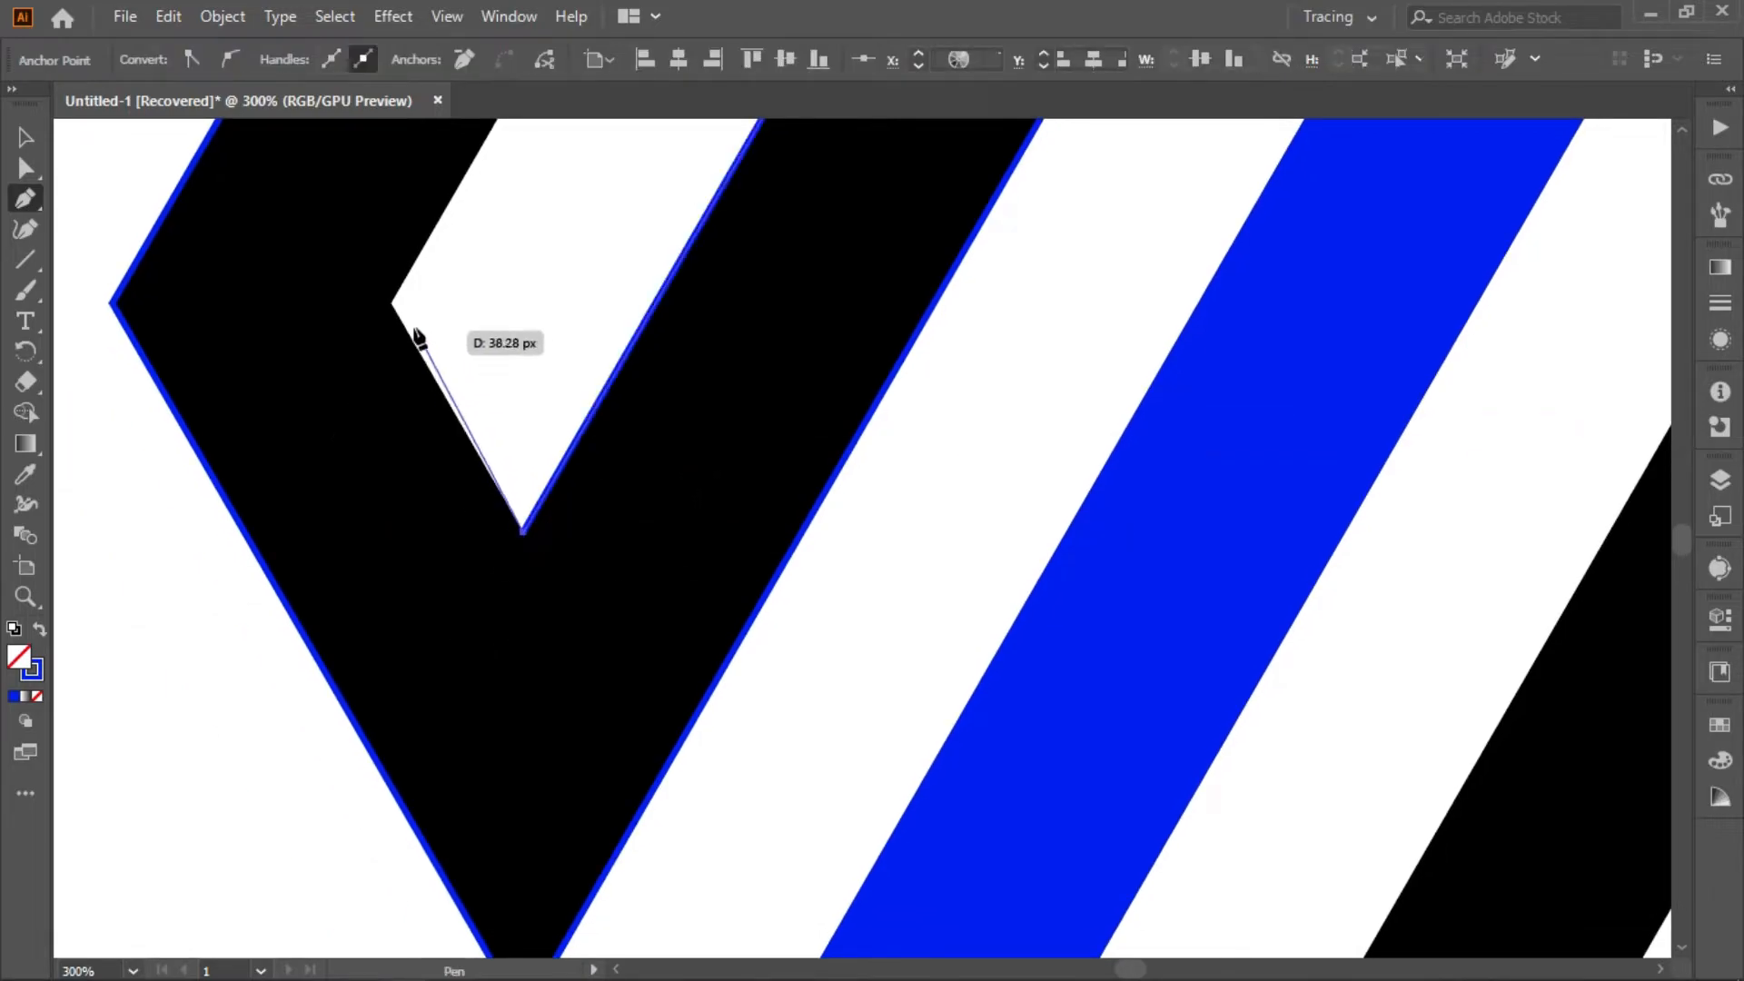
click(392, 303)
drag(443, 455, 342, 864)
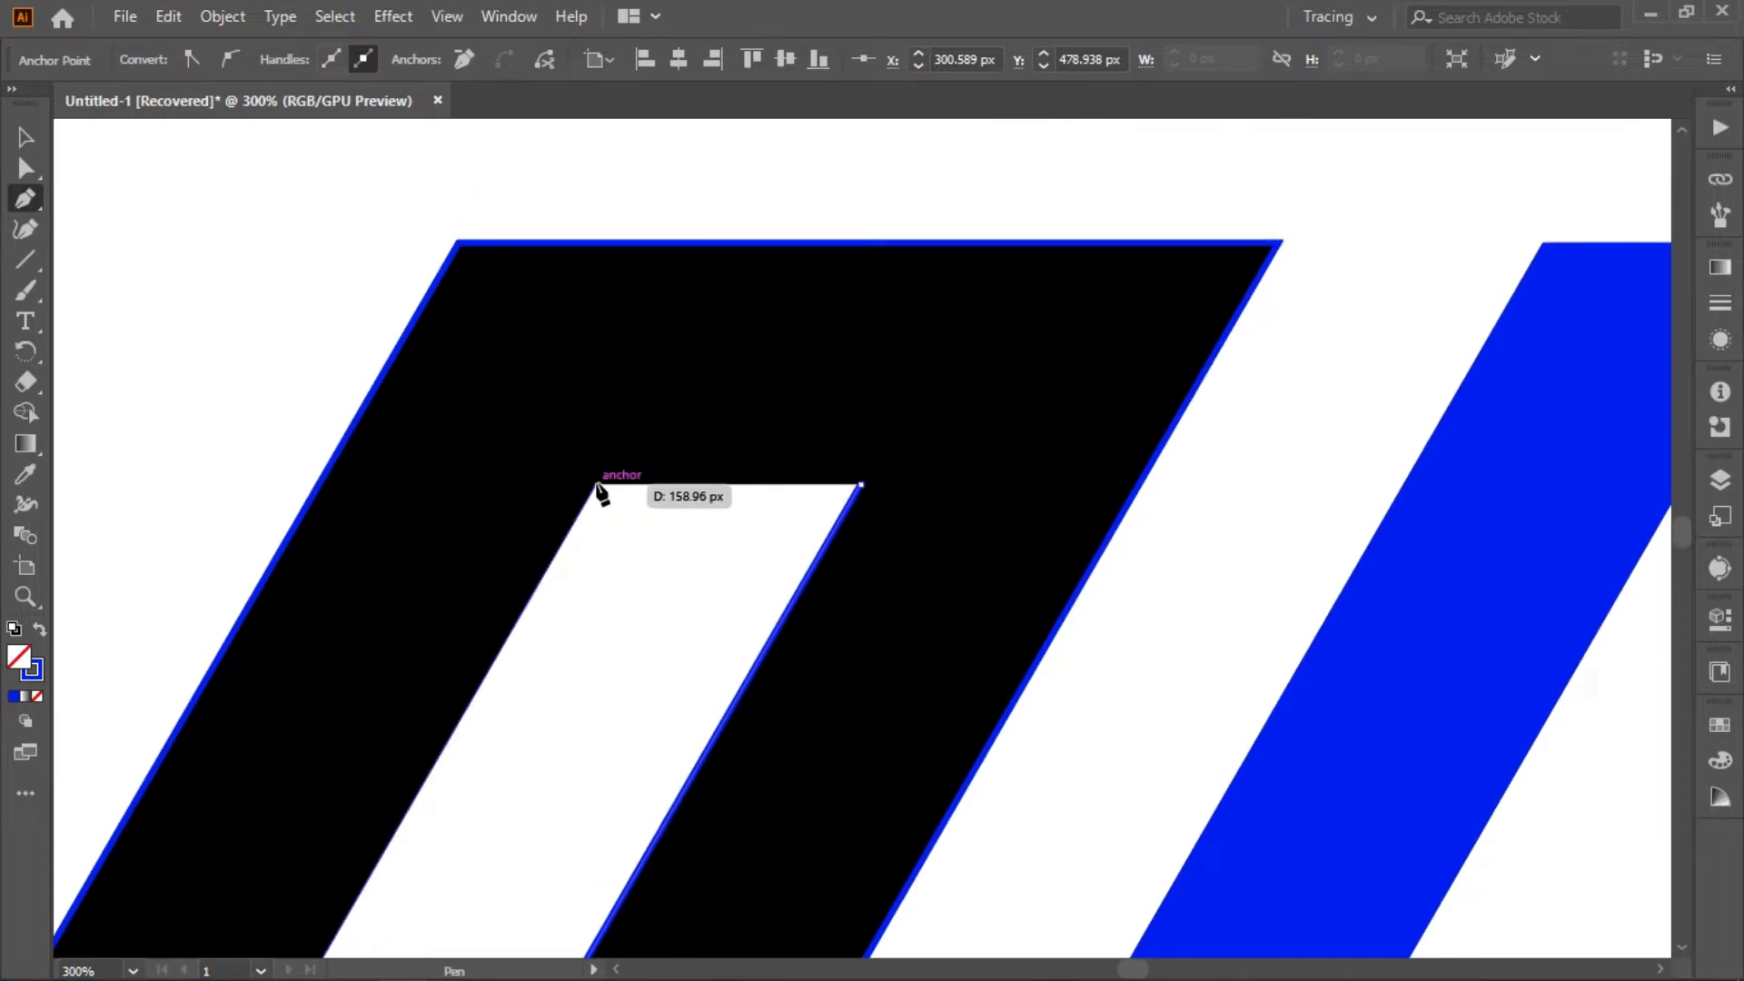
click(598, 489)
click(860, 485)
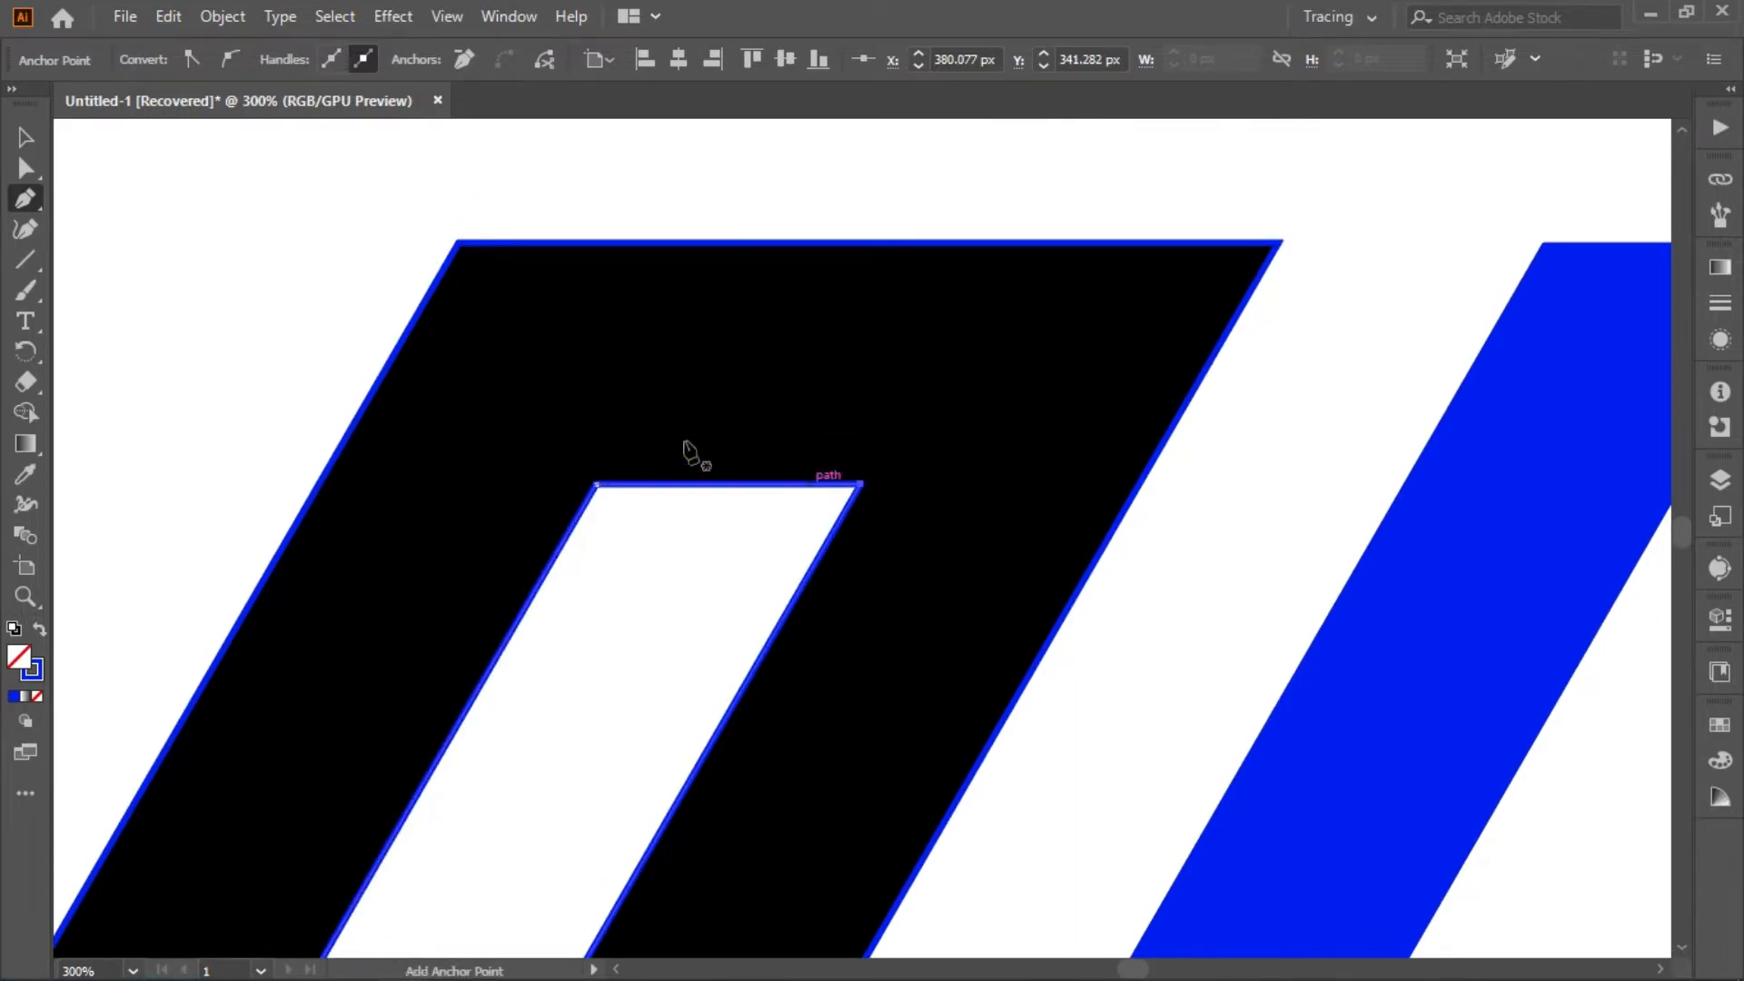
Step: Select both left letter paths and cut the inner opening out with the Shape Builder tool
click(25, 138)
drag(240, 265, 378, 369)
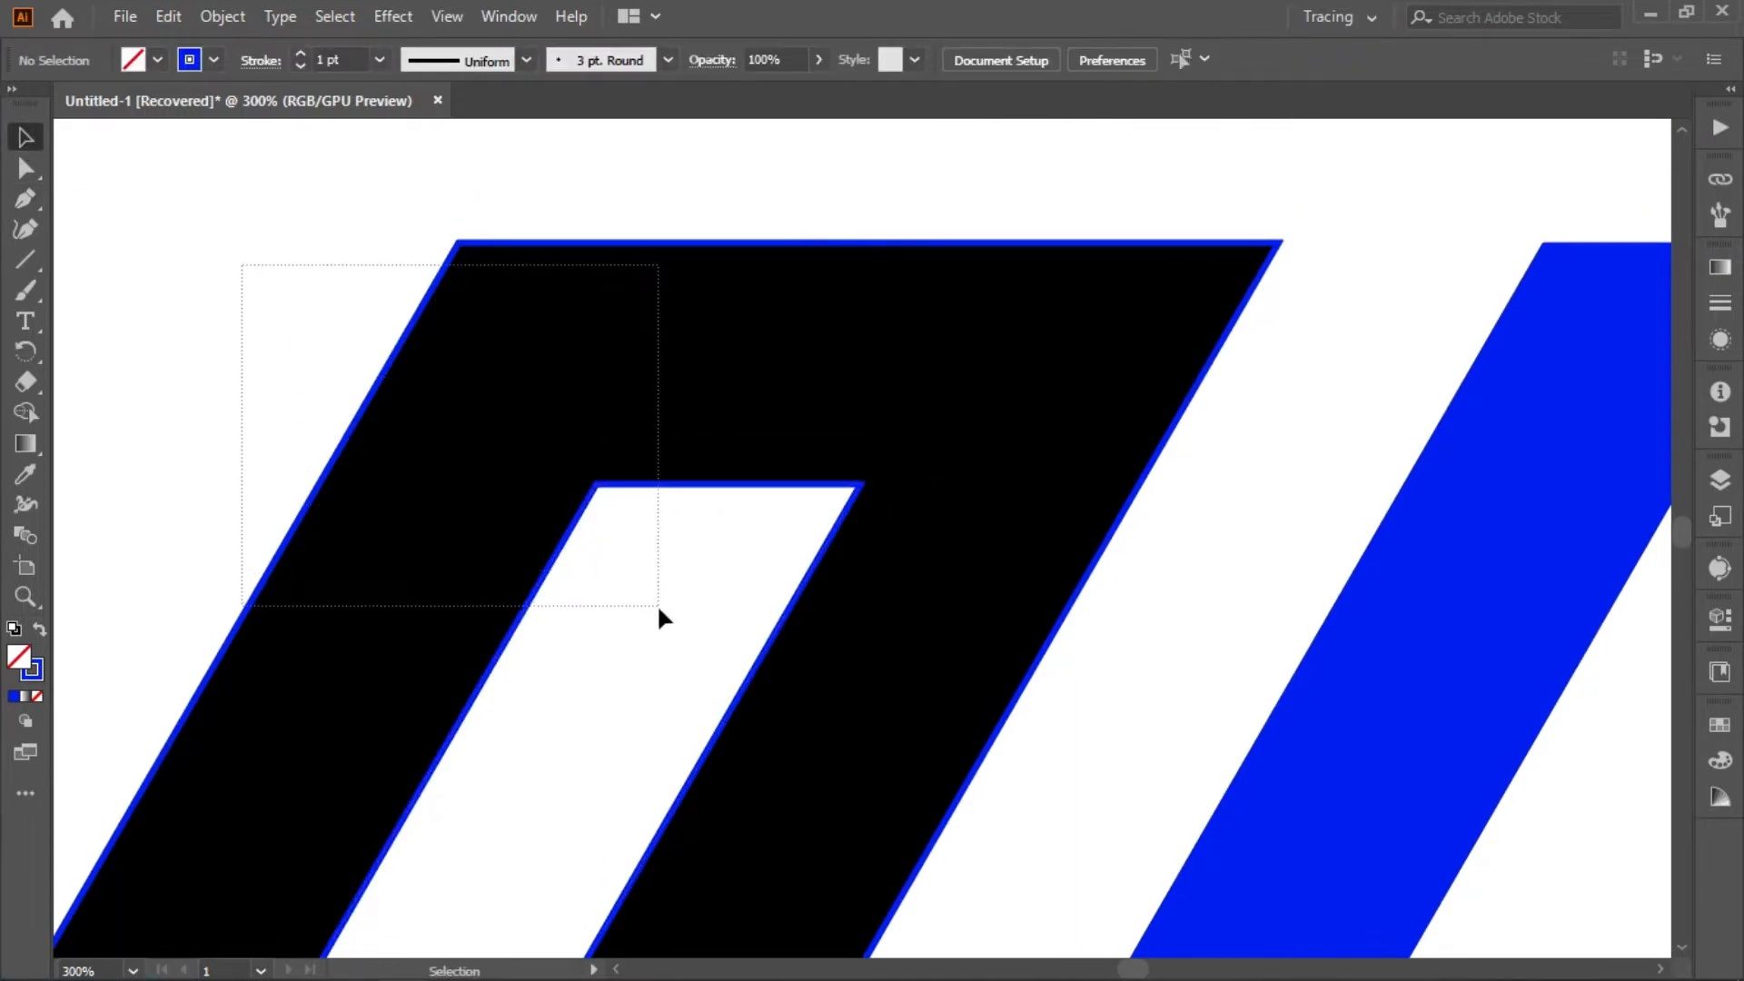
drag(657, 603, 658, 605)
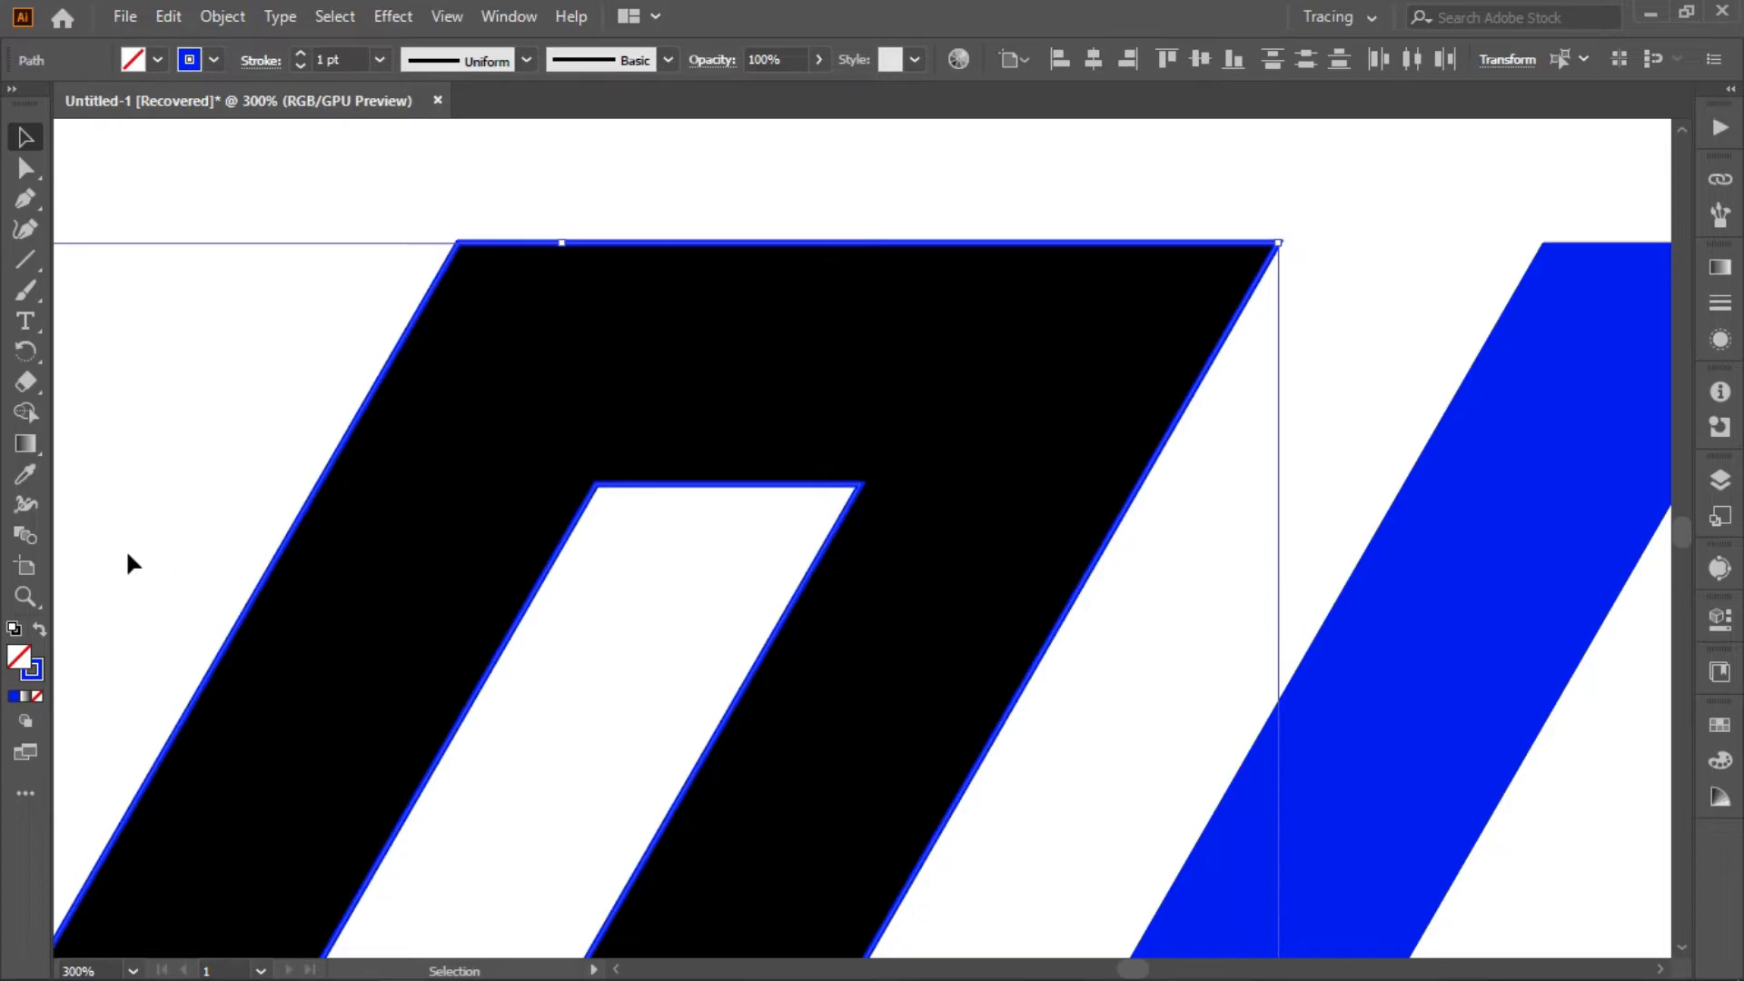
click(27, 414)
alt+click(580, 652)
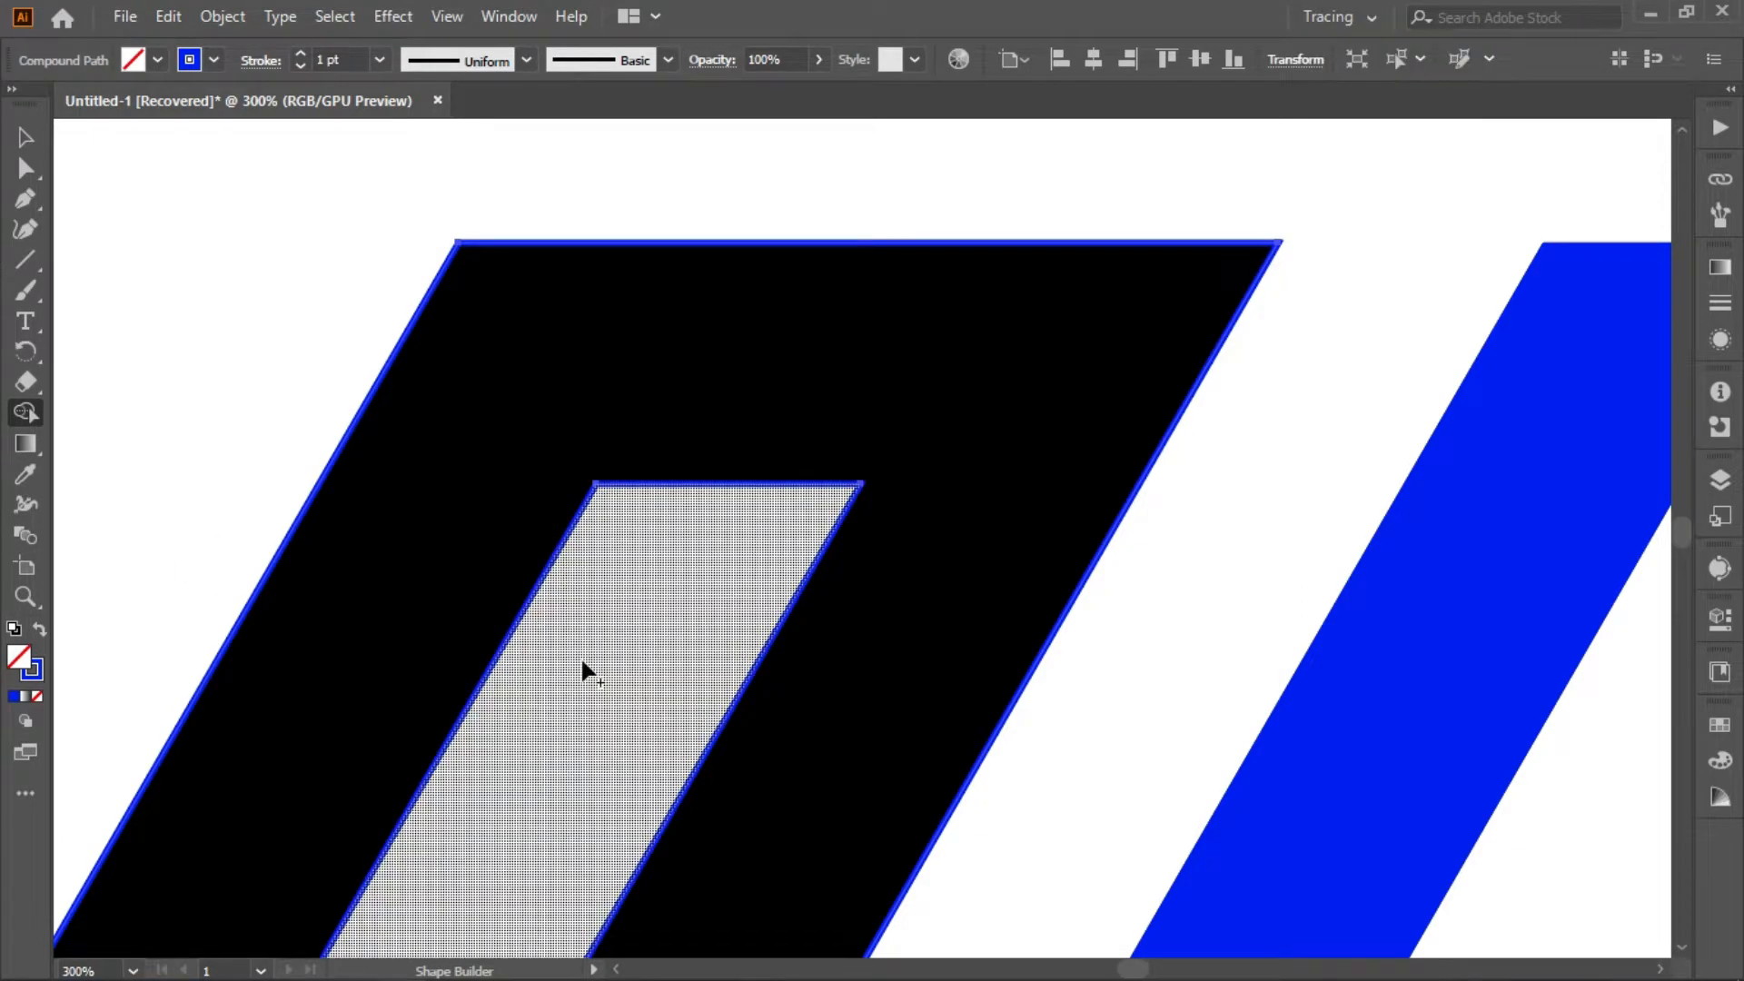
Step: Swap the left letter's blue stroke to a blue fill without a stroke and deselect it
click(24, 138)
click(368, 418)
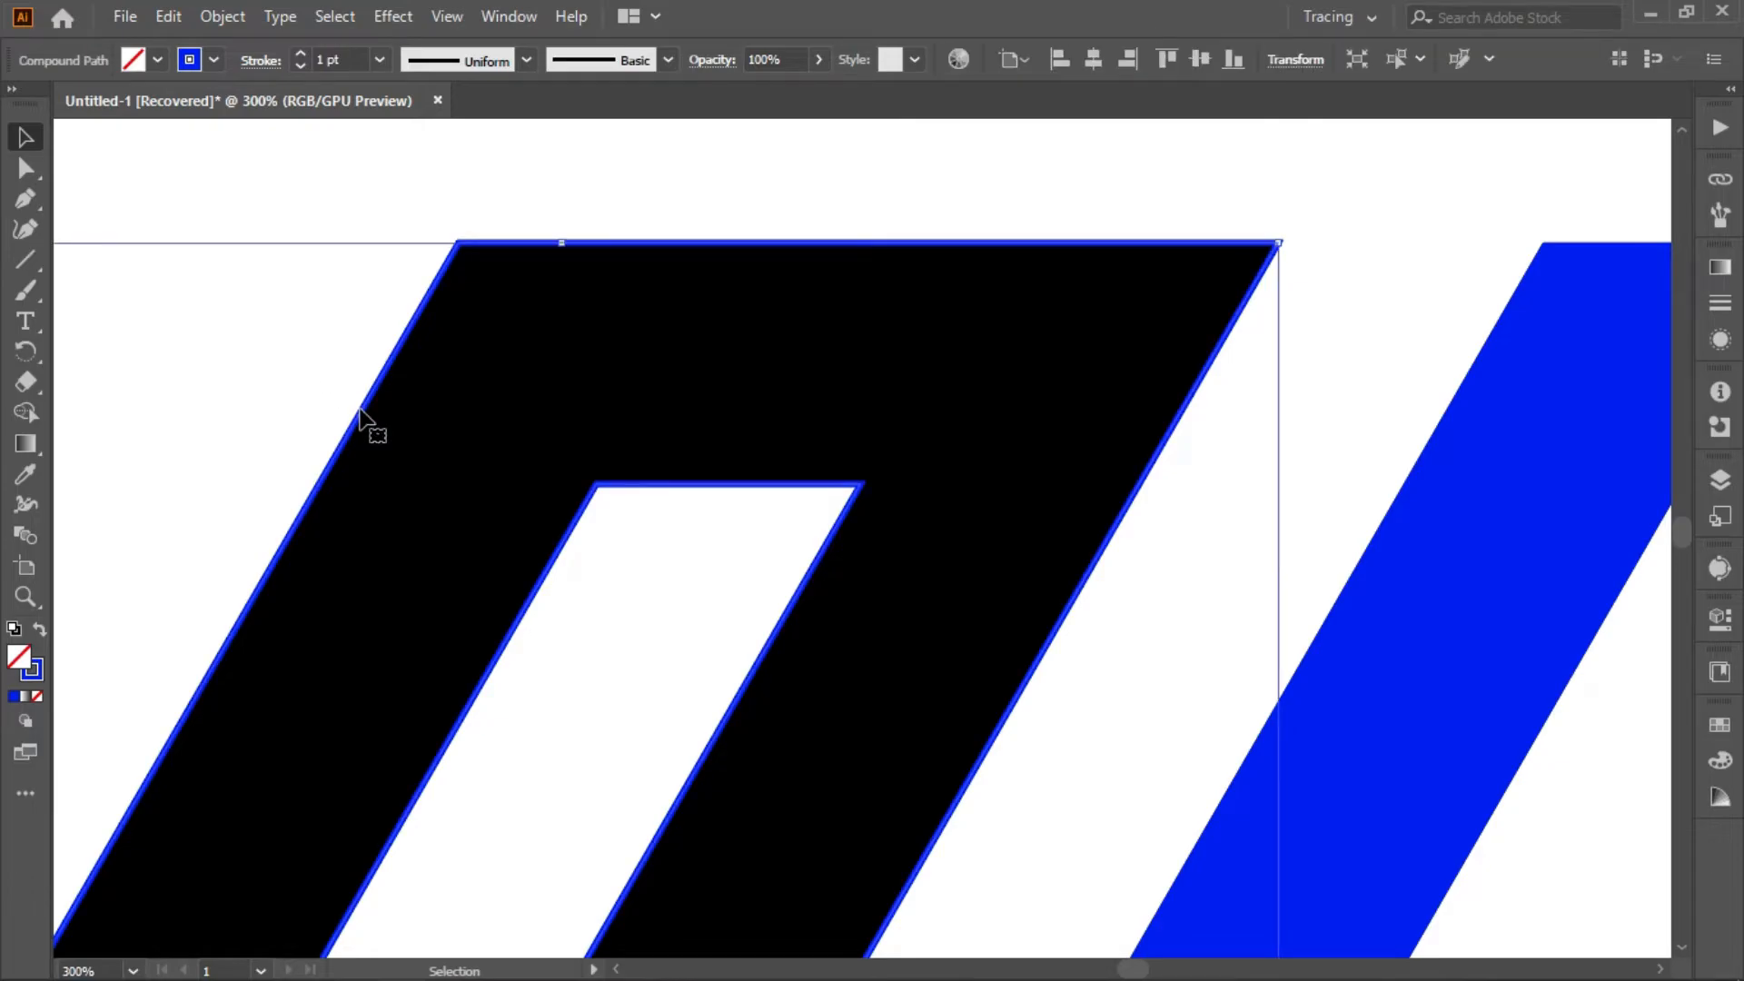
click(41, 629)
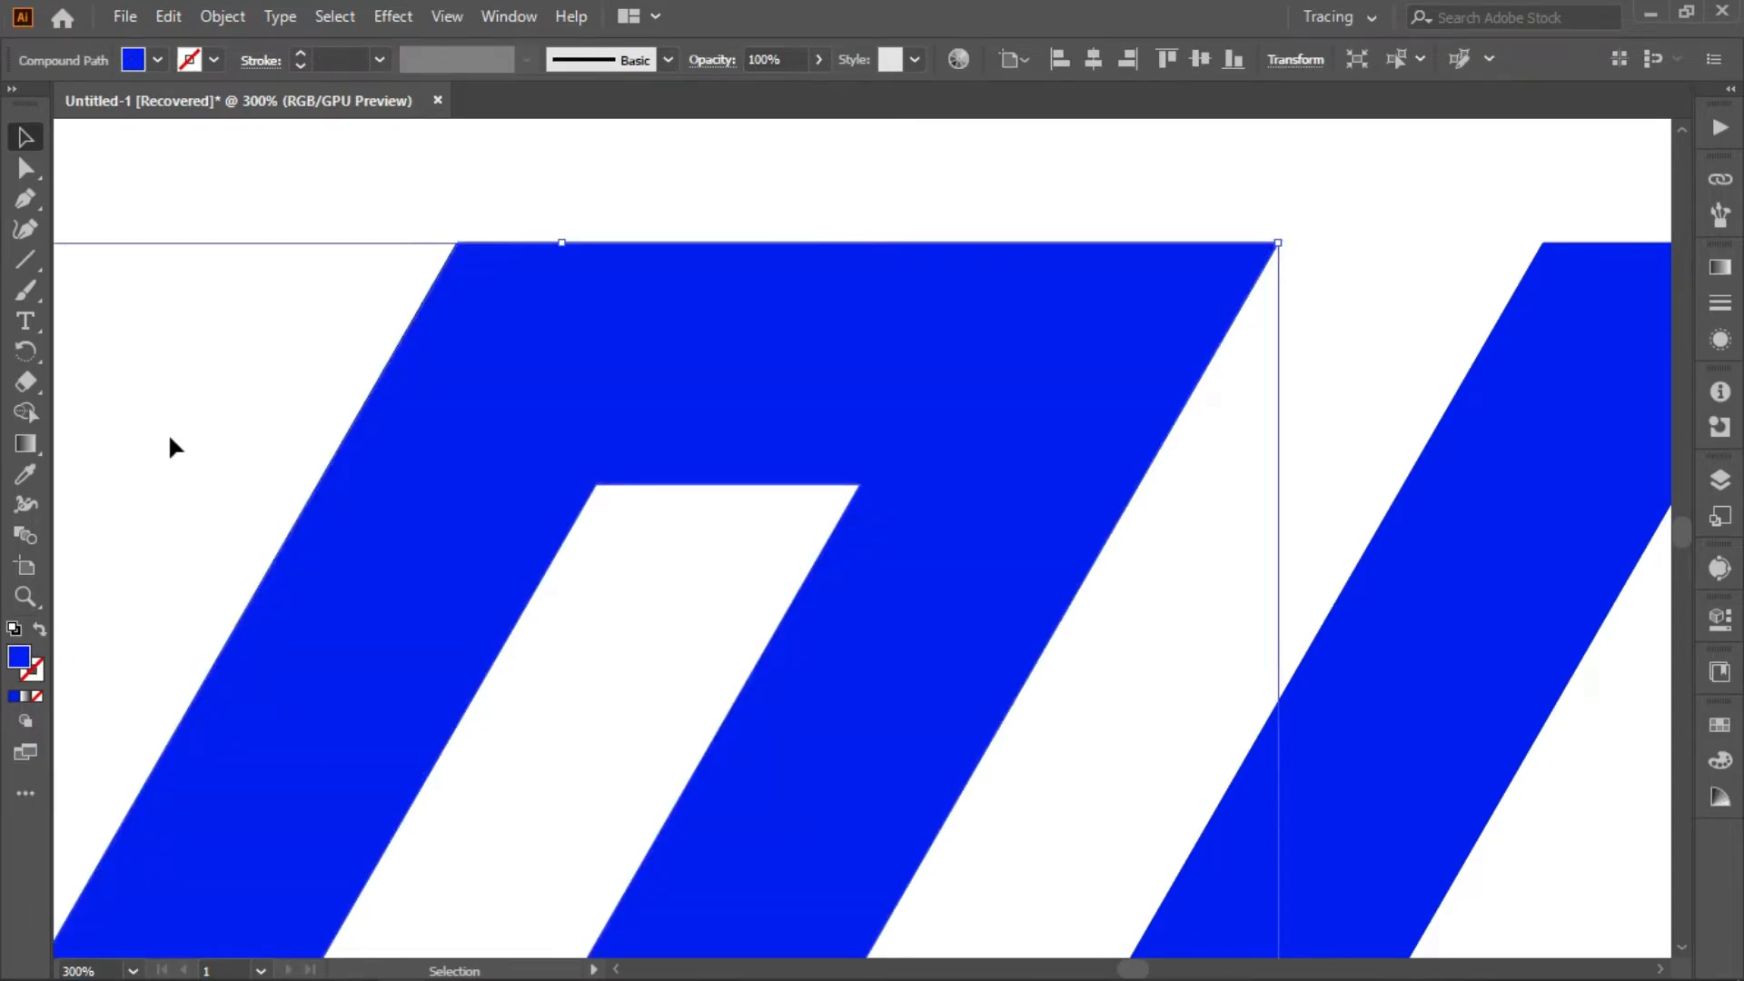
click(172, 448)
Step: Trace the outer outline of the logo's right letter shape with the Pen tool as a closed blue shape
scroll(182, 449, down, 5)
key(space)
drag(695, 577, 397, 206)
drag(628, 604, 319, 199)
drag(473, 137, 254, 492)
click(25, 198)
scroll(479, 471, up, 5)
scroll(479, 472, right, 2)
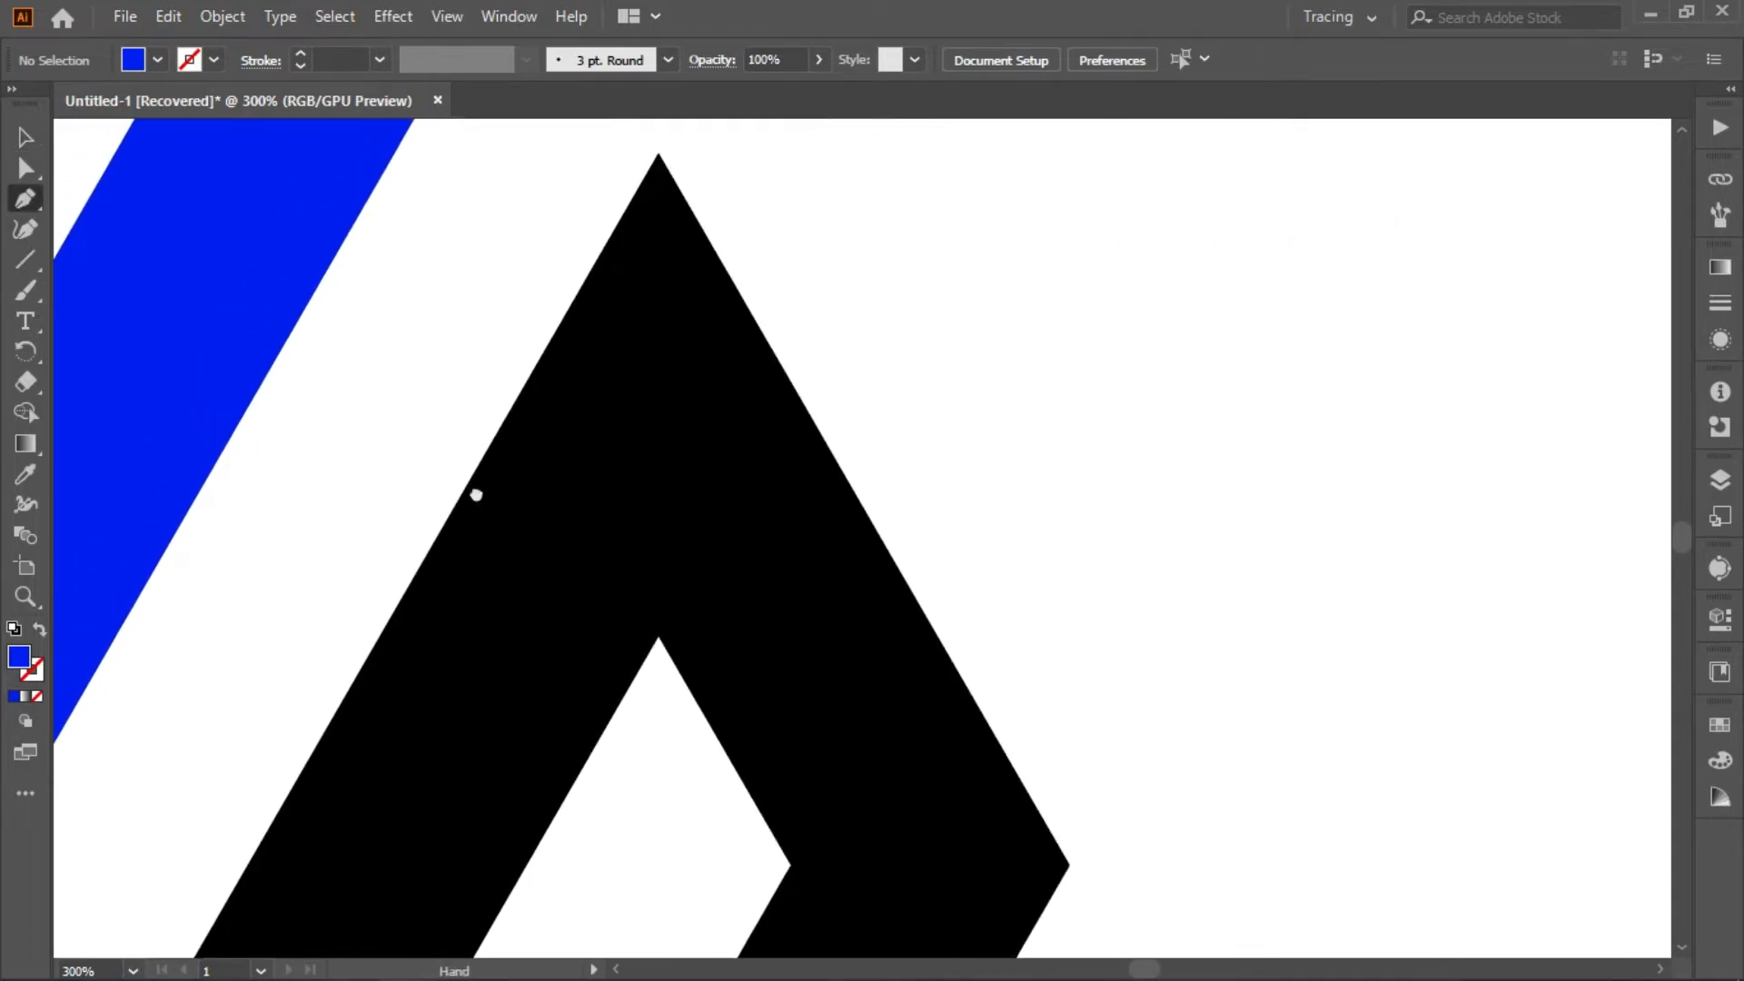
click(635, 223)
drag(768, 469, 499, 101)
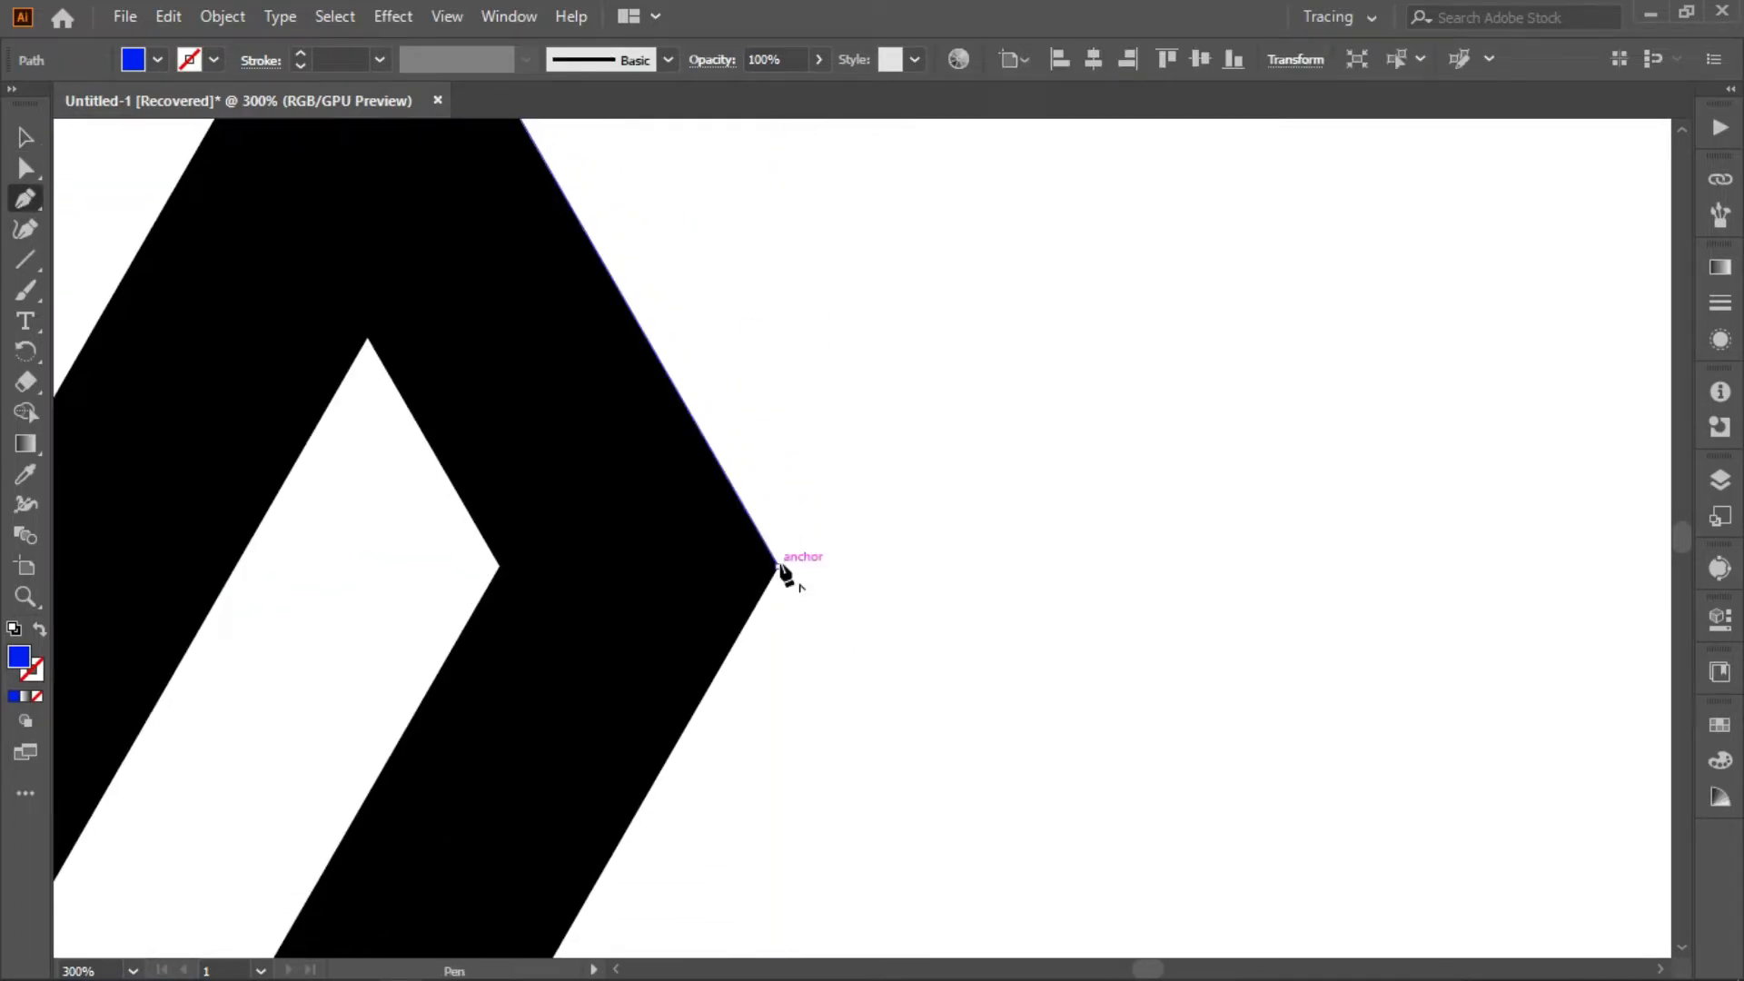
click(778, 568)
drag(618, 754, 745, 179)
click(596, 529)
drag(424, 571, 1202, 640)
click(552, 595)
drag(981, 200, 444, 889)
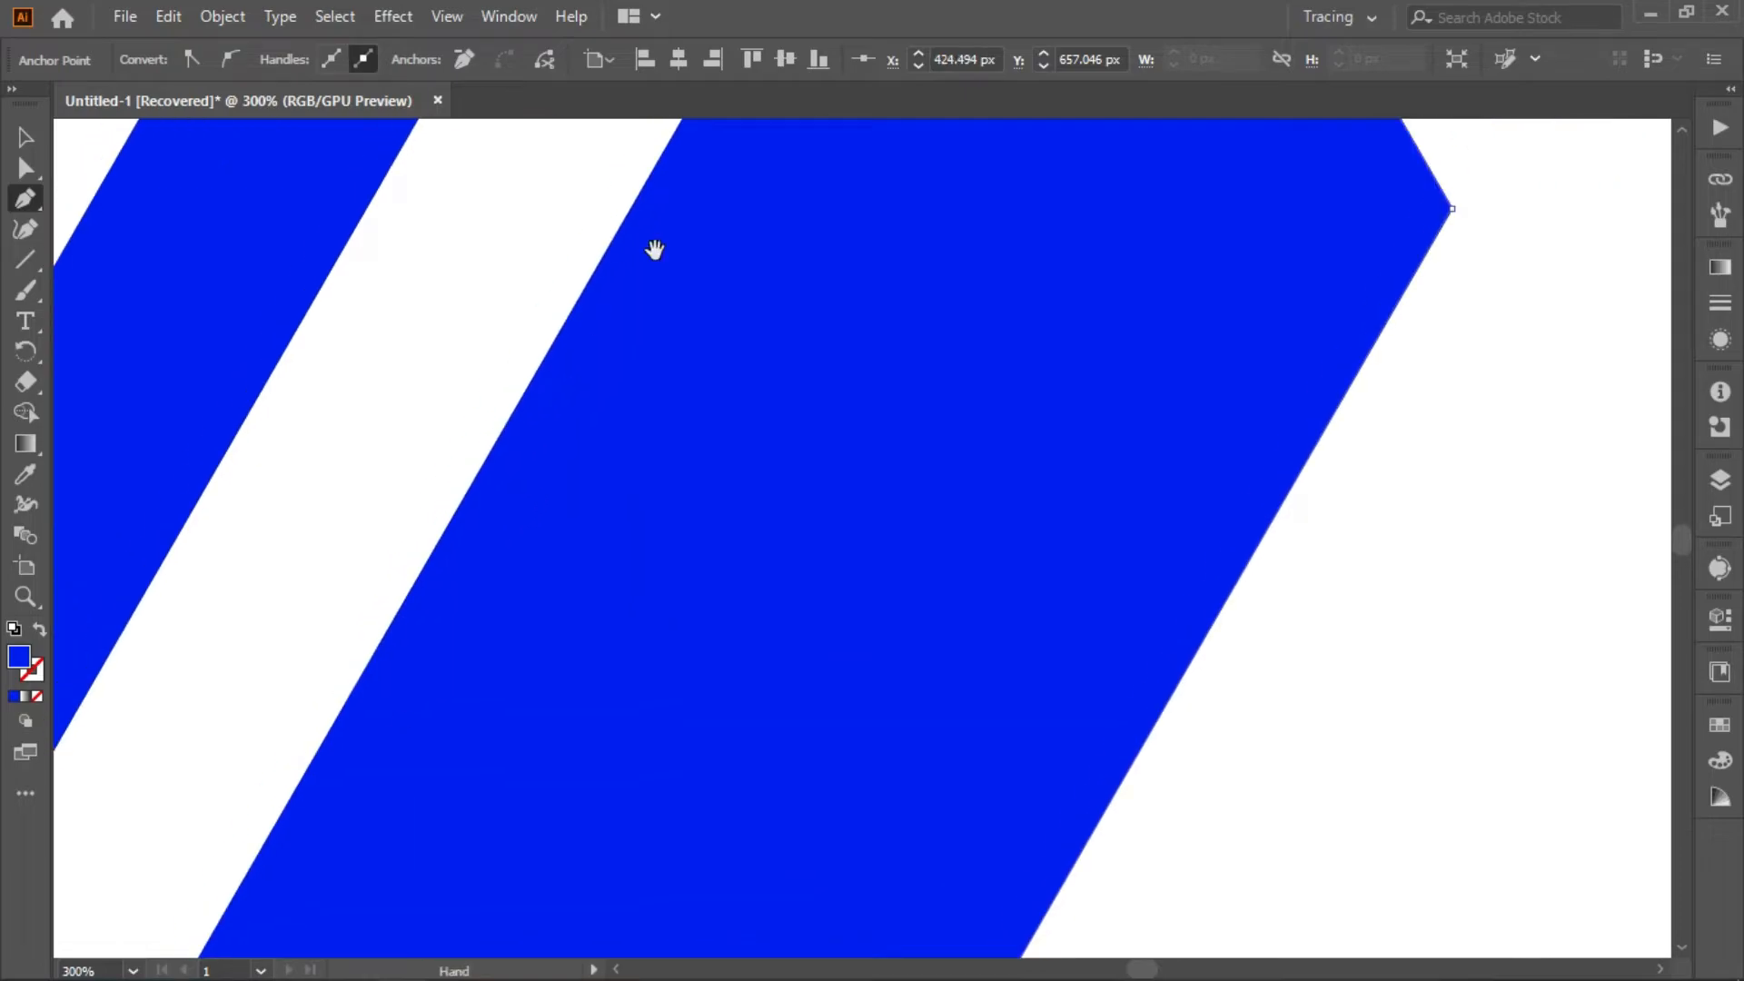
drag(654, 252, 393, 949)
click(779, 231)
Step: Swap fill and stroke on the right outline and trace the letter's inner opening as a closed path
scroll(780, 273, down, 5)
key(shift+x)
scroll(55, 364, down, 4)
key(ctrl+shift+a)
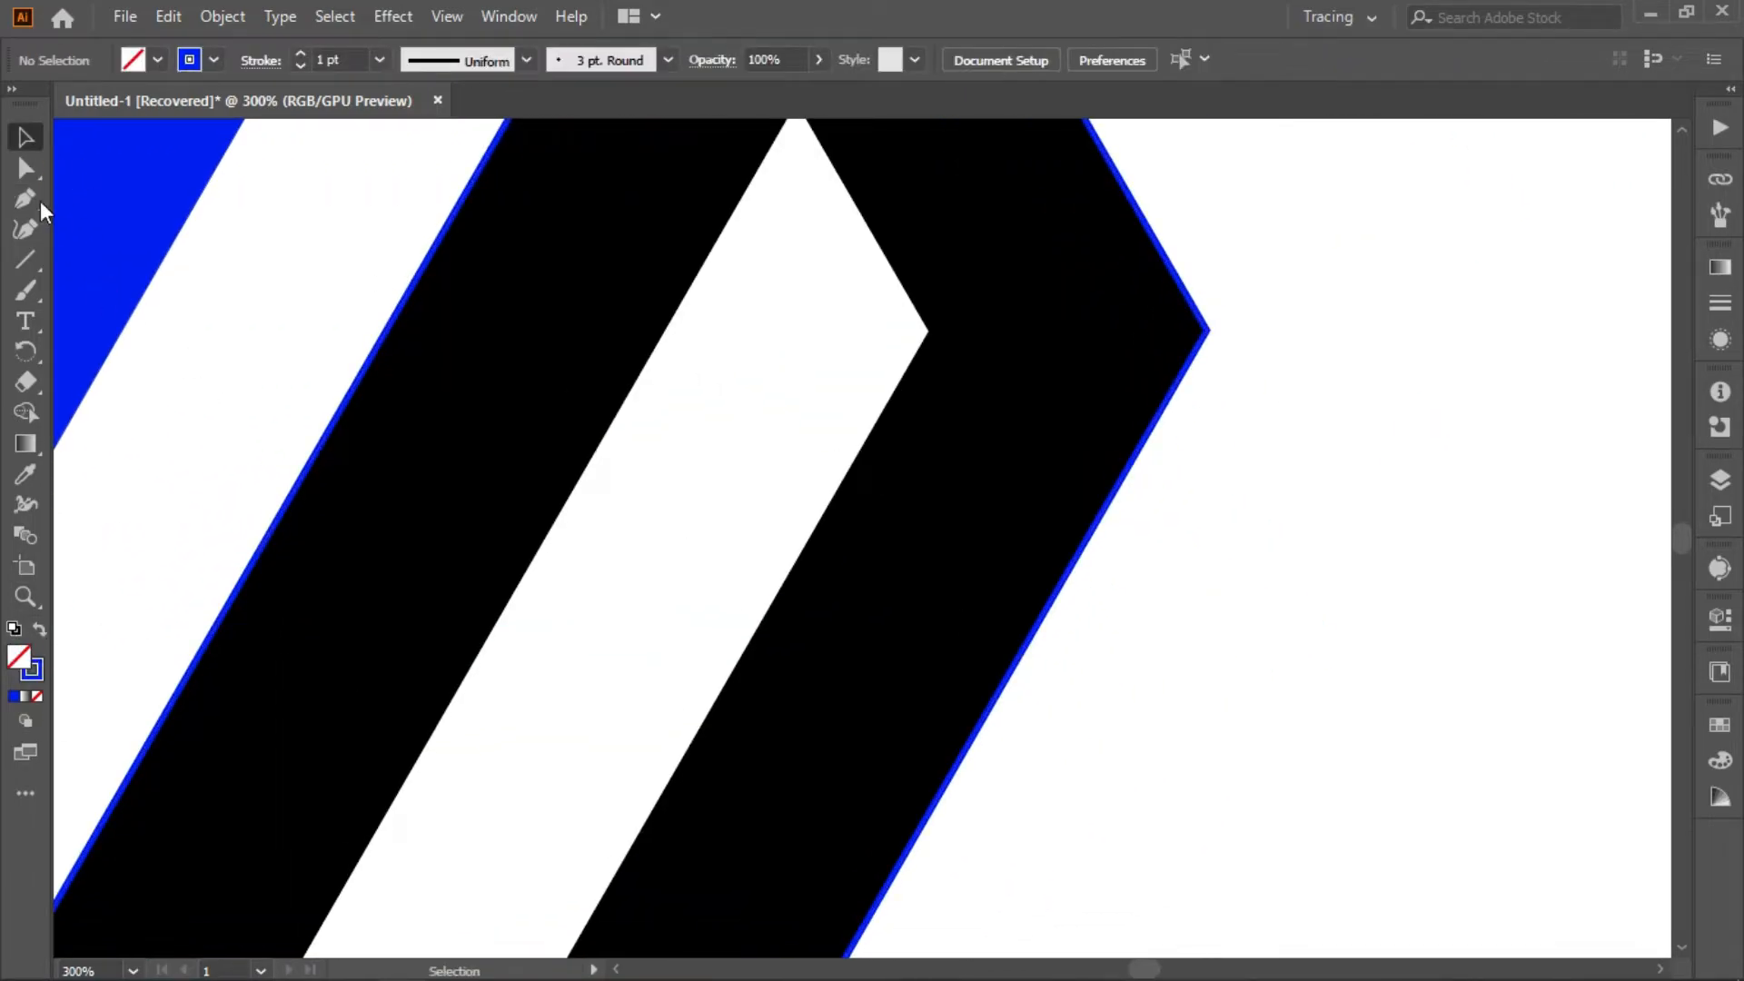
scroll(545, 272, up, 3)
click(749, 300)
click(882, 527)
drag(831, 664, 993, 148)
drag(708, 708, 822, 397)
click(678, 536)
click(417, 537)
drag(581, 381, 391, 863)
drag(636, 273, 467, 691)
click(668, 373)
Step: Select the traced paths and cut the right letter's inner opening out with the Shape Builder tool
key(v)
key(ctrl+a)
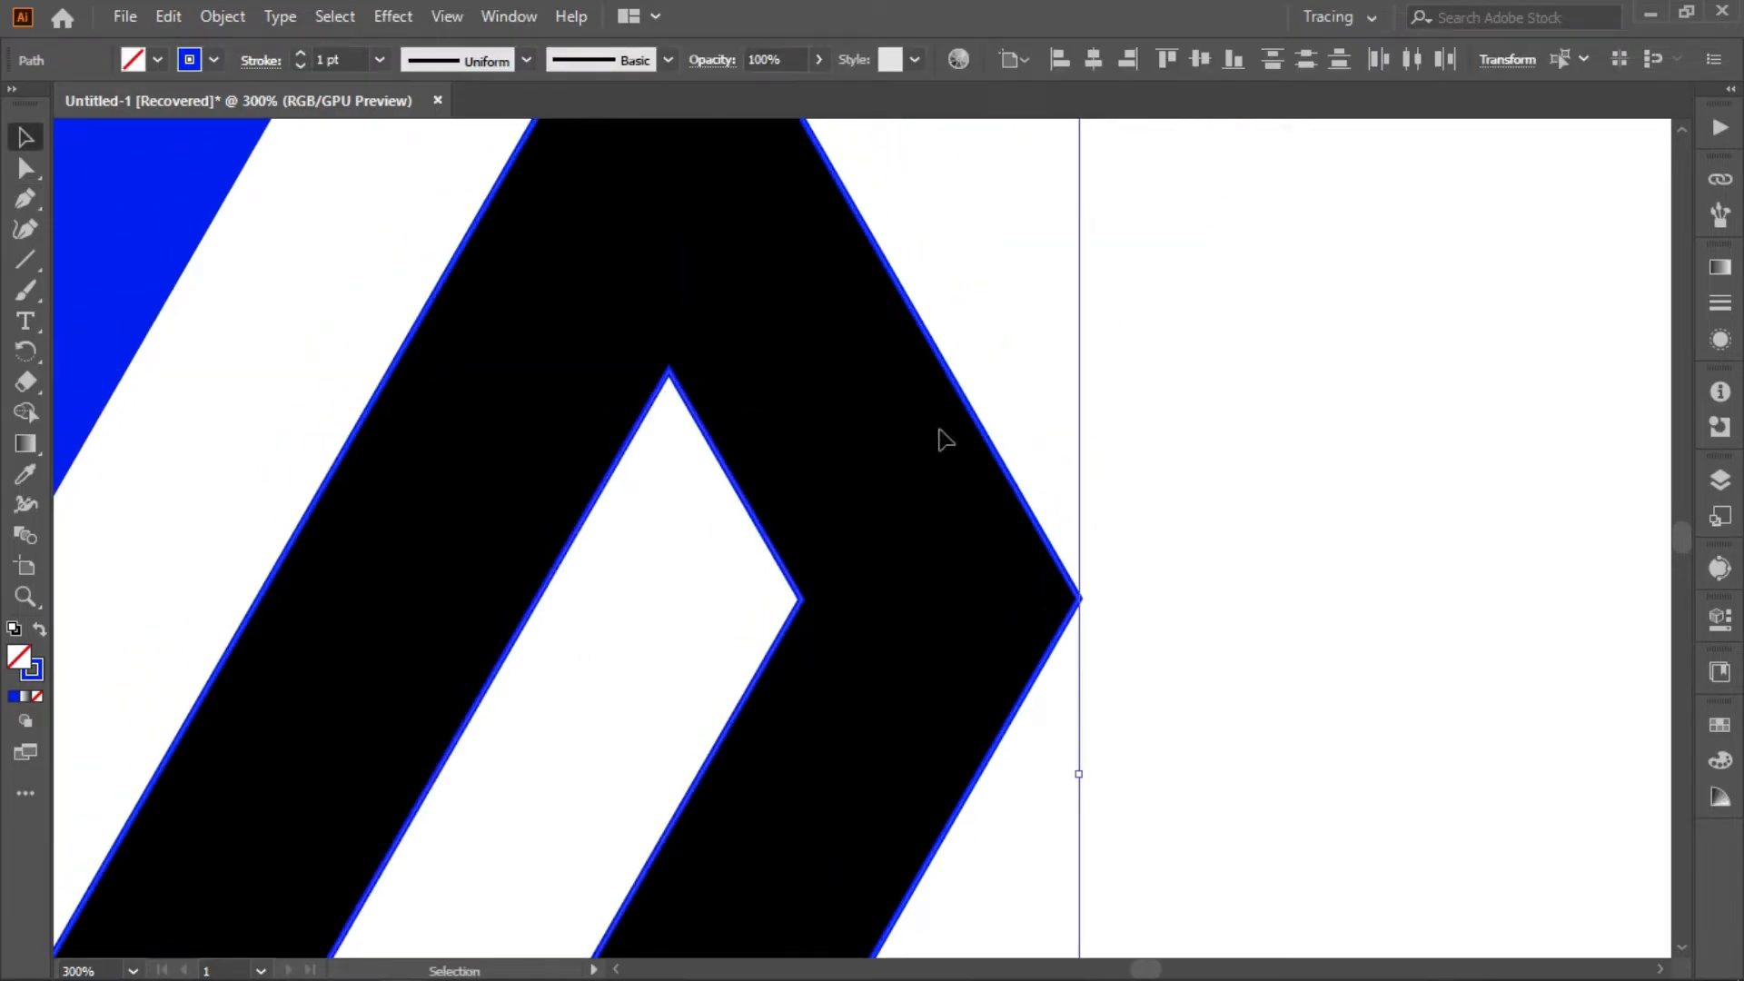
key(shift+m)
alt+click(665, 720)
Step: Swap the right letter's blue stroke to a blue fill without a stroke and deselect it
click(26, 137)
click(1104, 451)
click(1024, 497)
click(39, 629)
click(1308, 509)
Step: Hide Layer 1 with the original black logo and show the whole blue logo on the artboard
click(1720, 479)
click(1395, 430)
click(1648, 361)
key(ctrl+minus)
key(ctrl+minus)
key(ctrl+minus)
key(ctrl+minus)
key(ctrl+minus)
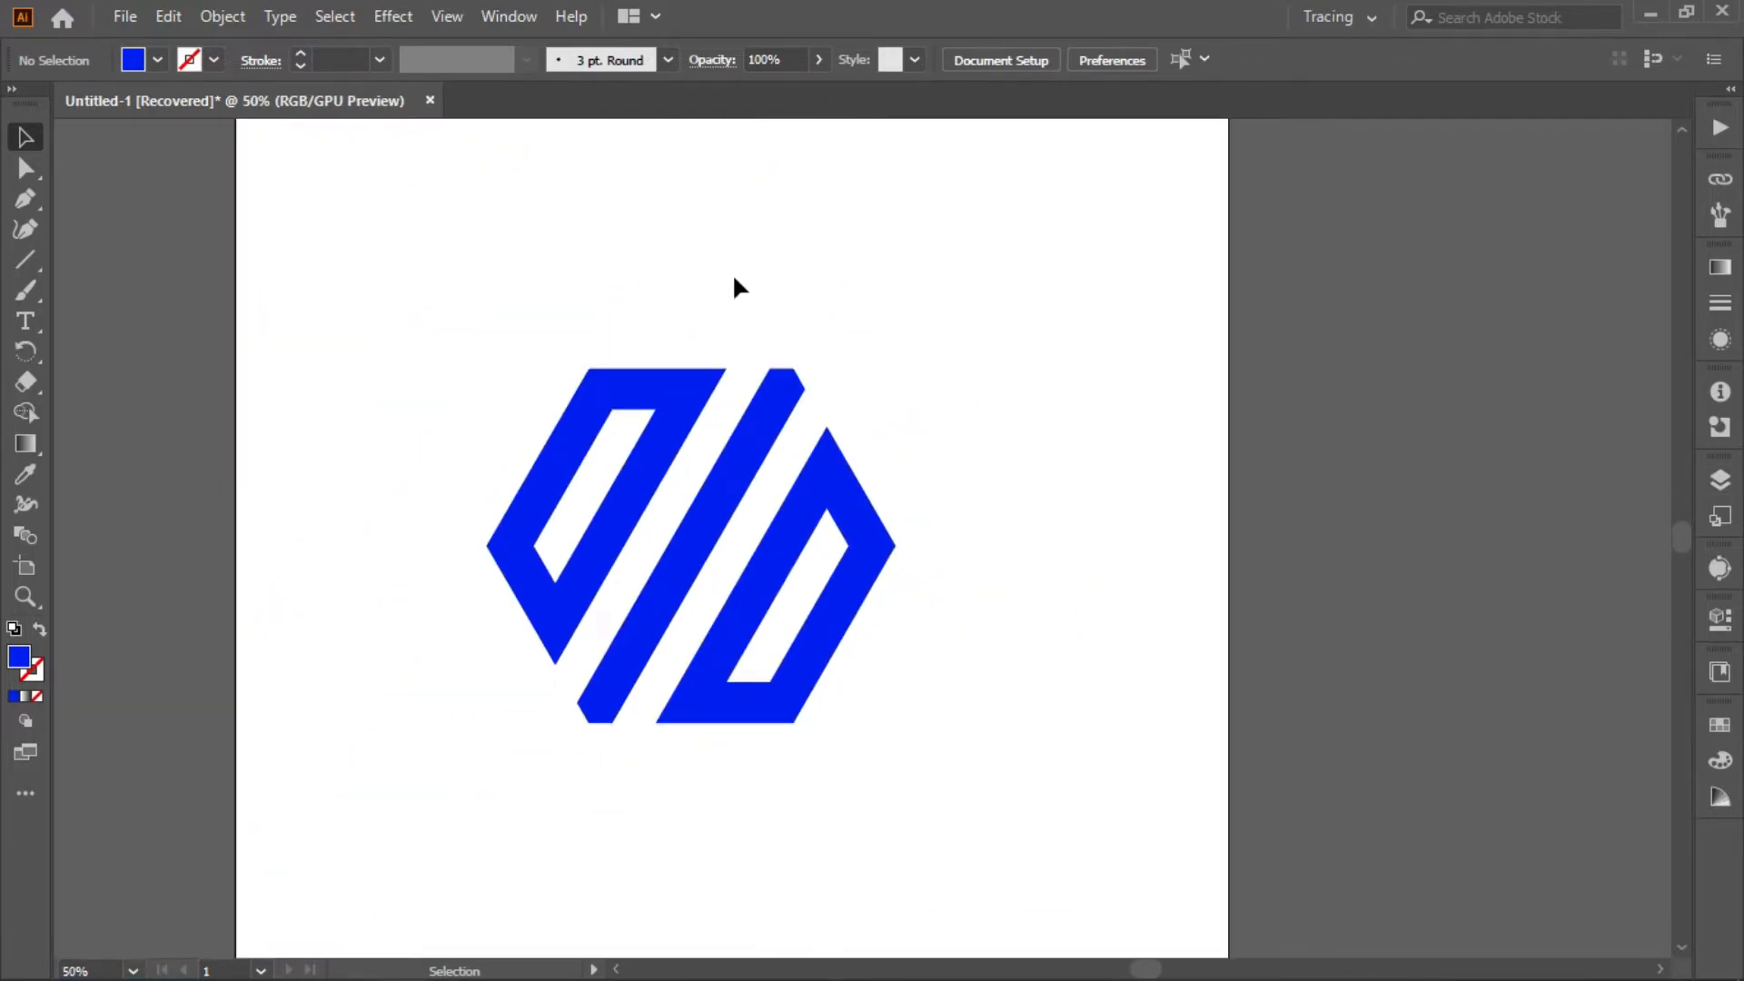
Step: Group all the blue logo shapes
key(ctrl+a)
right_click(611, 499)
click(662, 685)
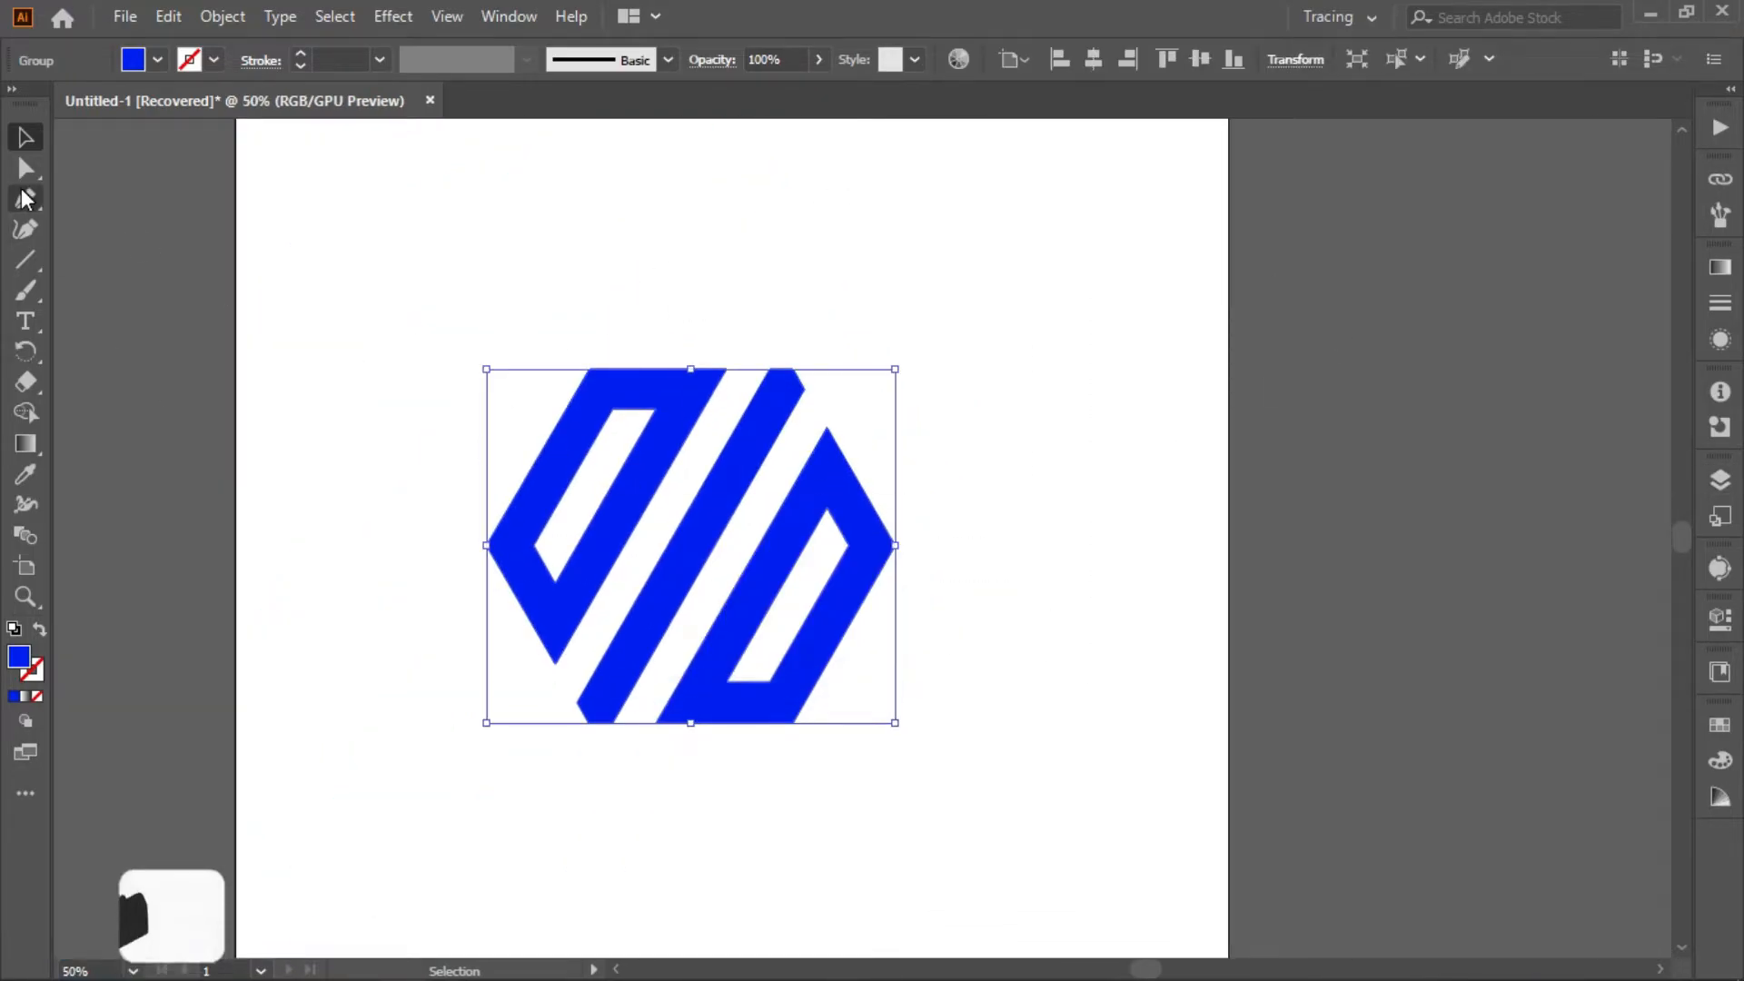
Step: Try rounding all corners of the logo group at once and undo the rounding
click(26, 168)
key(ctrl+a)
drag(770, 399, 795, 416)
click(1040, 301)
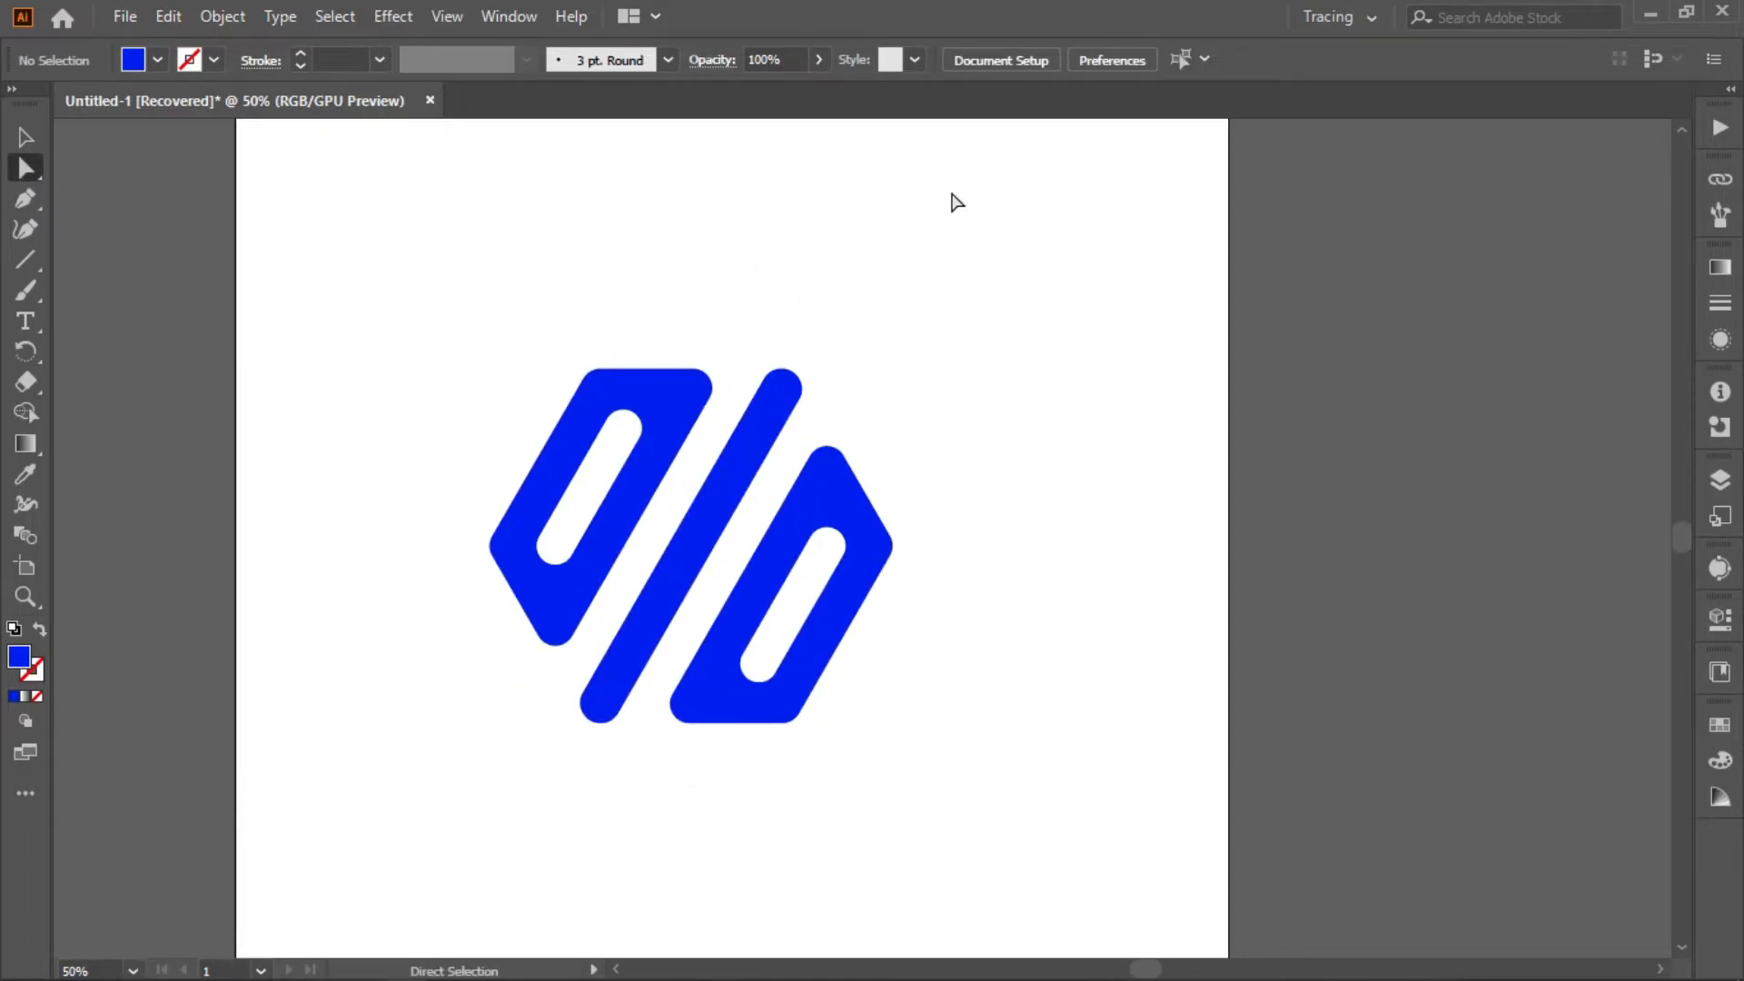
key(ctrl+z)
Step: Round the corners at the upper end of the middle diagonal bar
key(ctrl+equal)
key(ctrl+equal)
key(ctrl+equal)
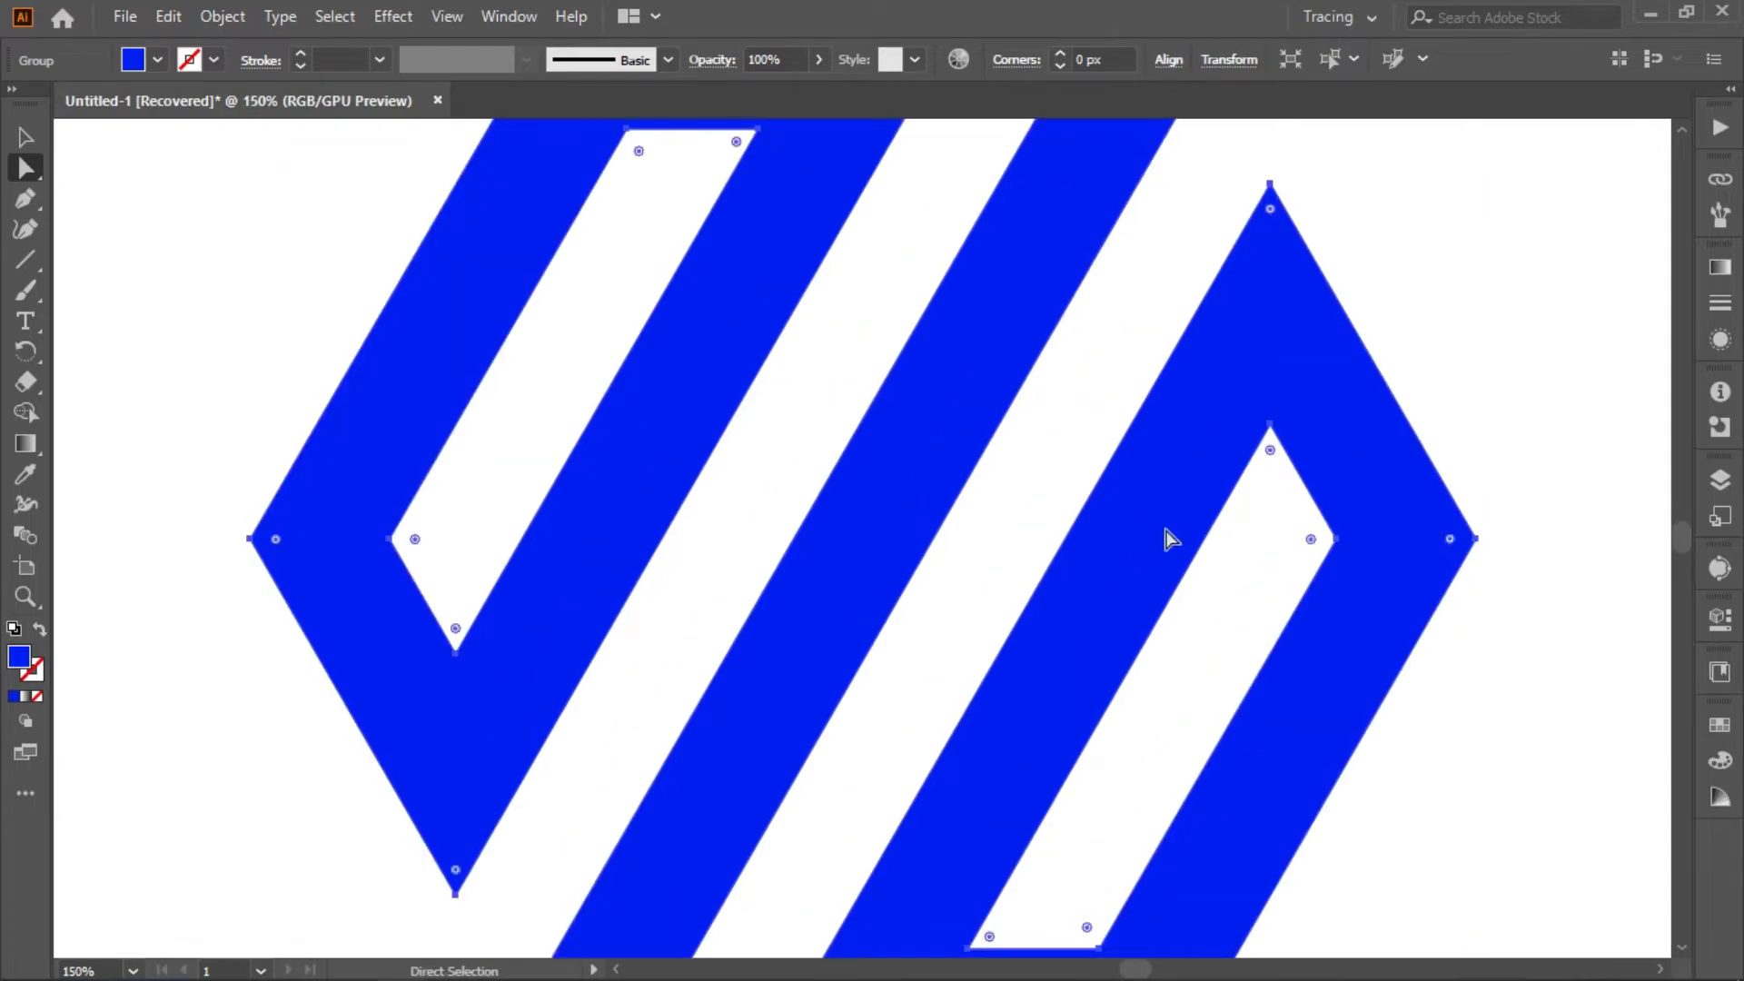
scroll(1154, 436, up, 5)
click(1169, 315)
drag(1156, 337, 1101, 404)
click(1234, 304)
click(1193, 400)
click(1192, 398)
click(1204, 424)
Step: Round the corners at the lower end of the middle diagonal bar, with a radius of about 20 px
scroll(1139, 412, down, 3)
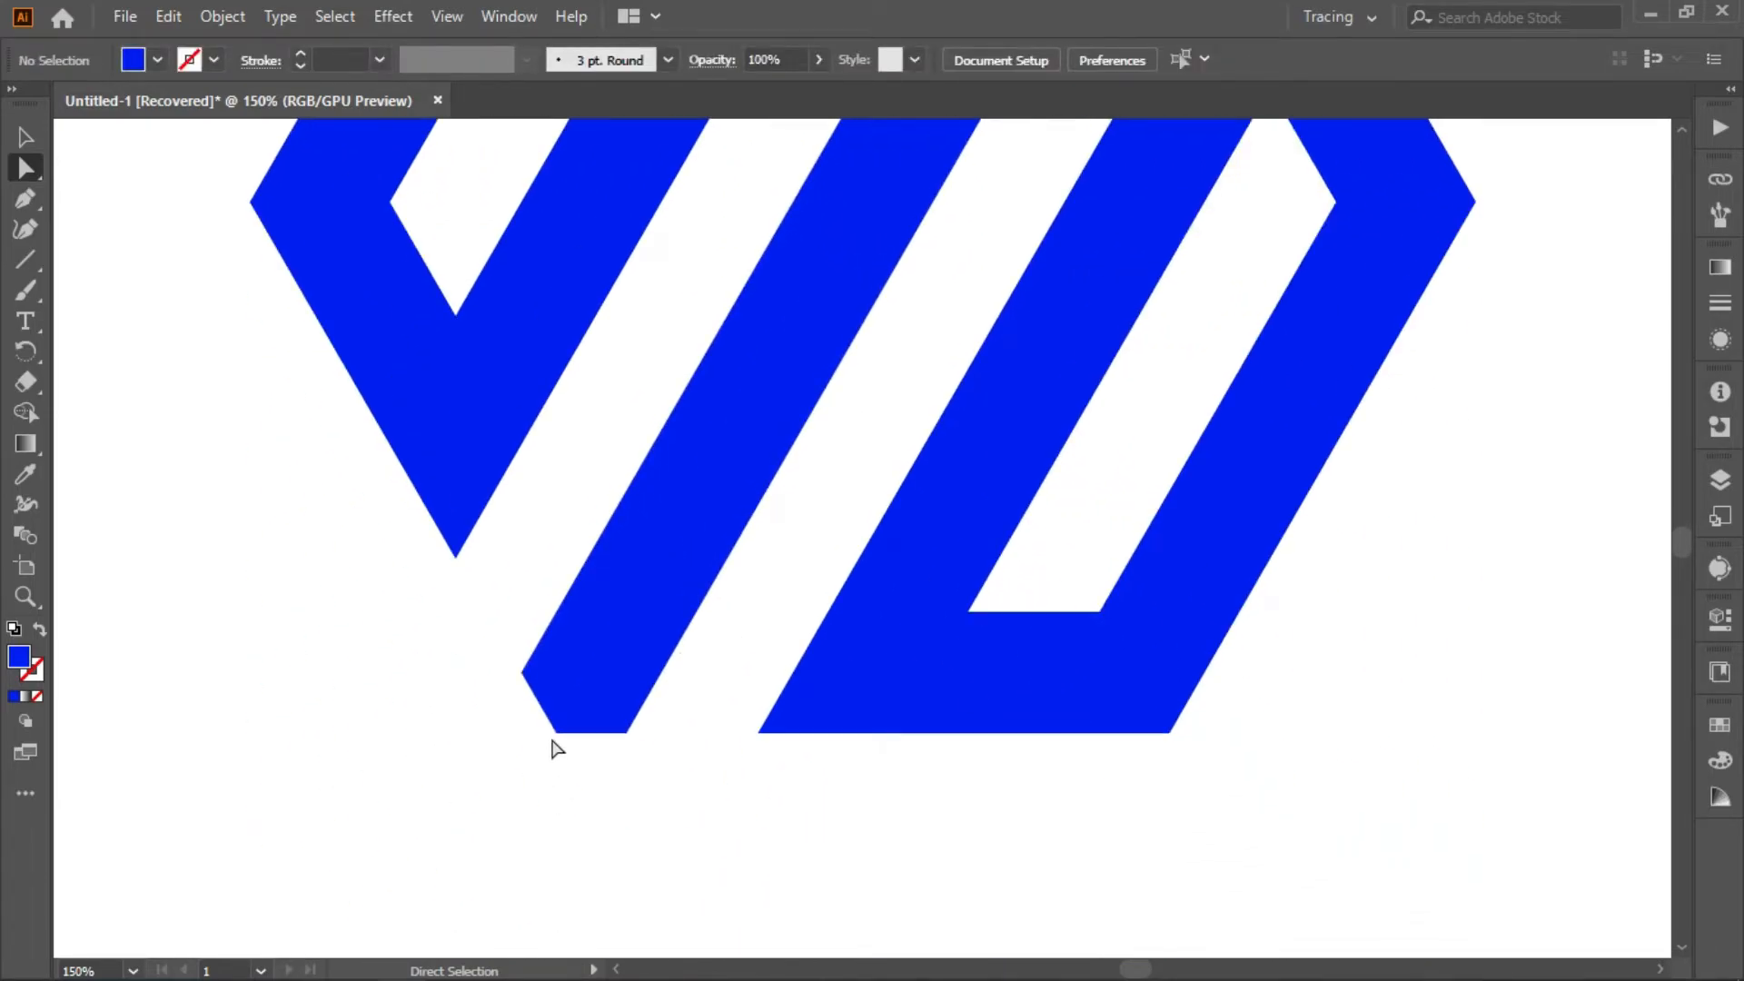
click(555, 732)
drag(570, 718, 608, 701)
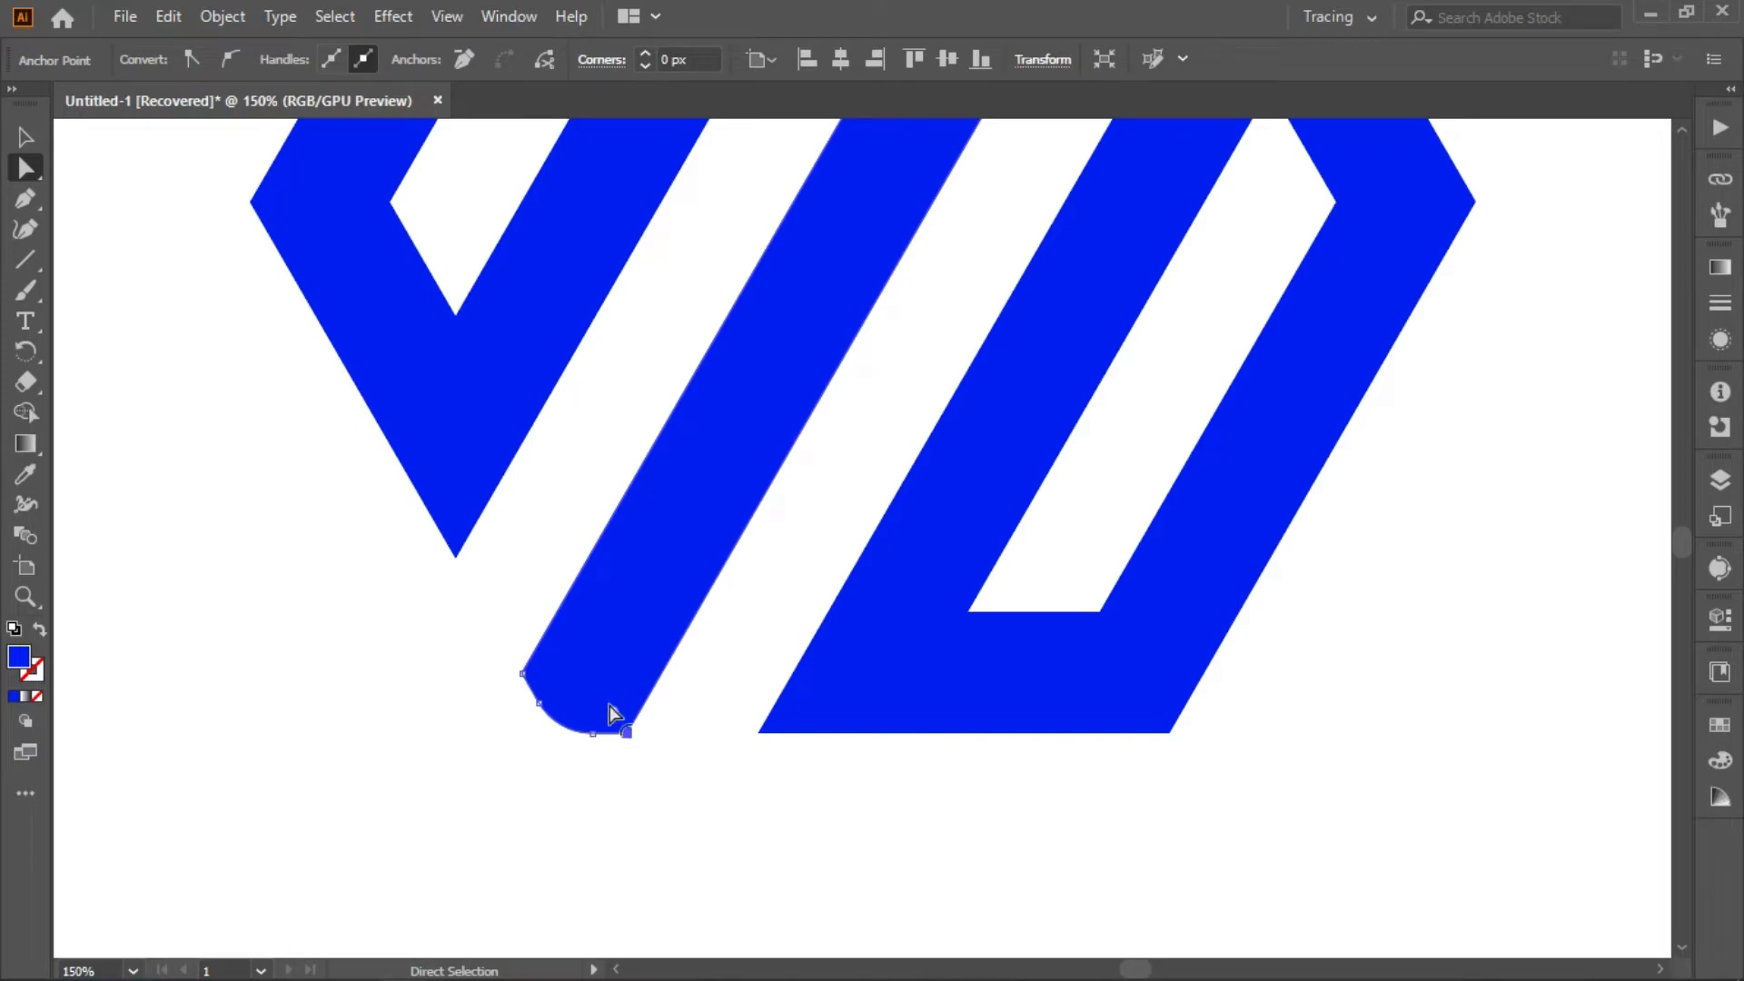
drag(613, 632, 548, 693)
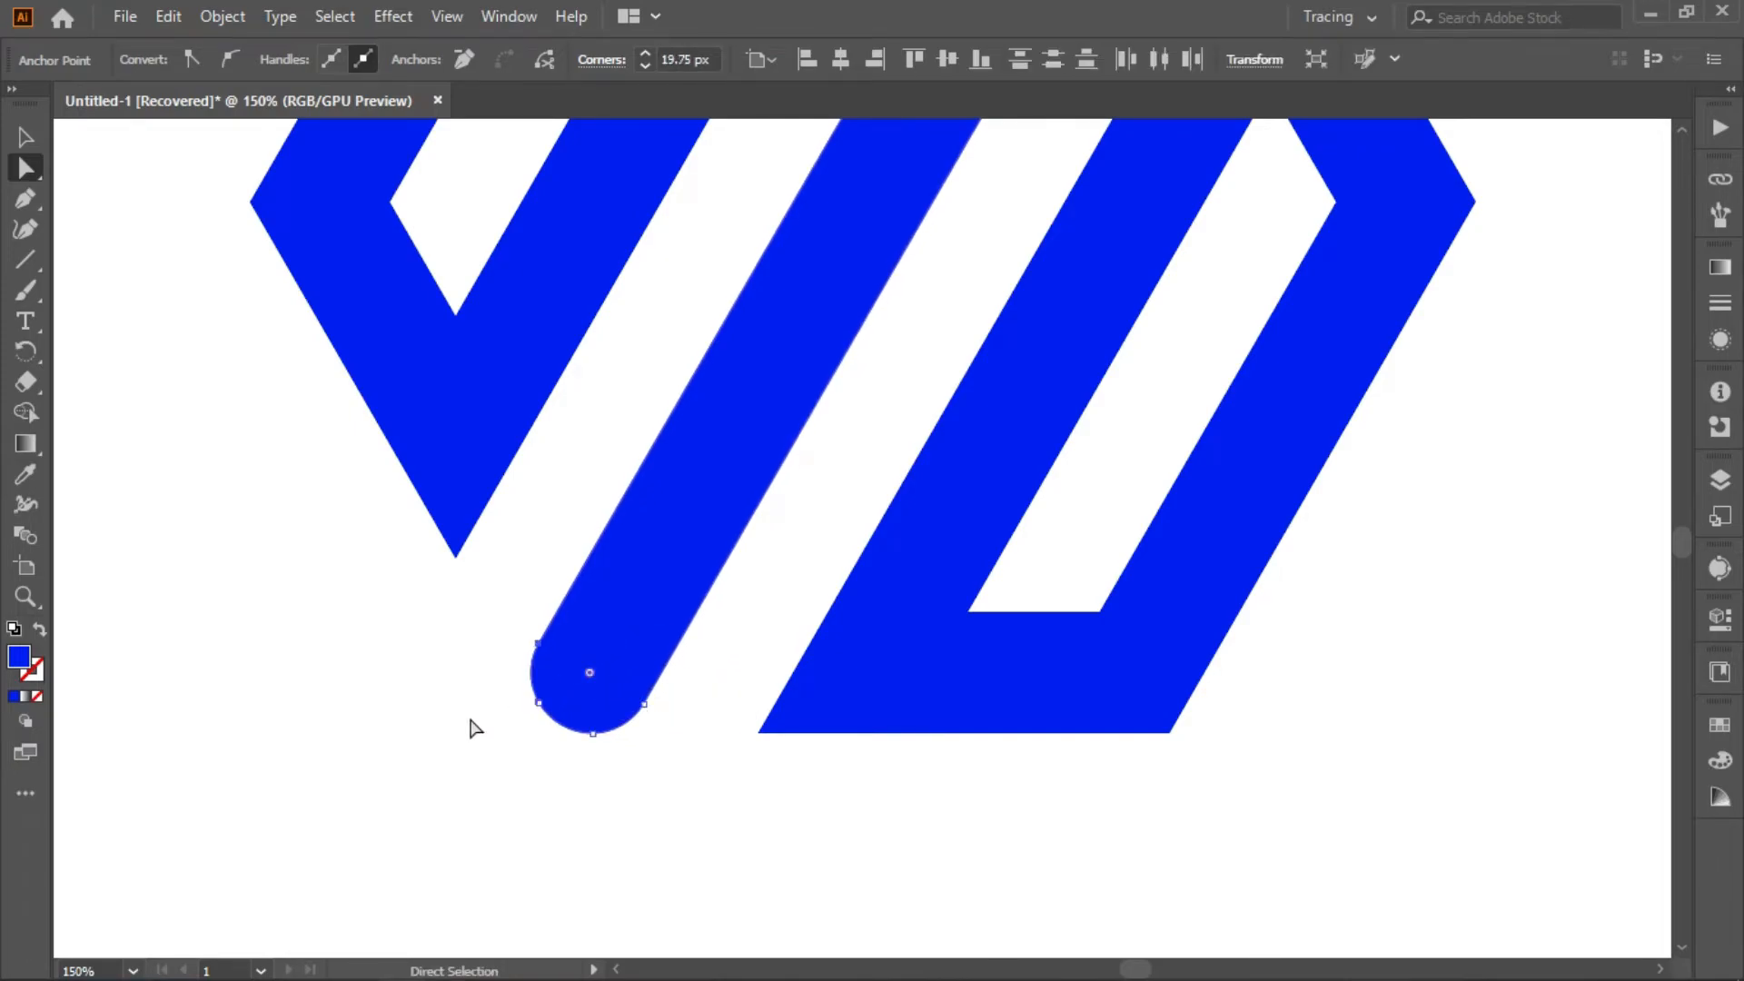
click(471, 724)
Step: Round the upper-left and leftmost outer corners of the left letter shape
scroll(581, 706, up, 3)
scroll(581, 706, up, 4)
click(634, 570)
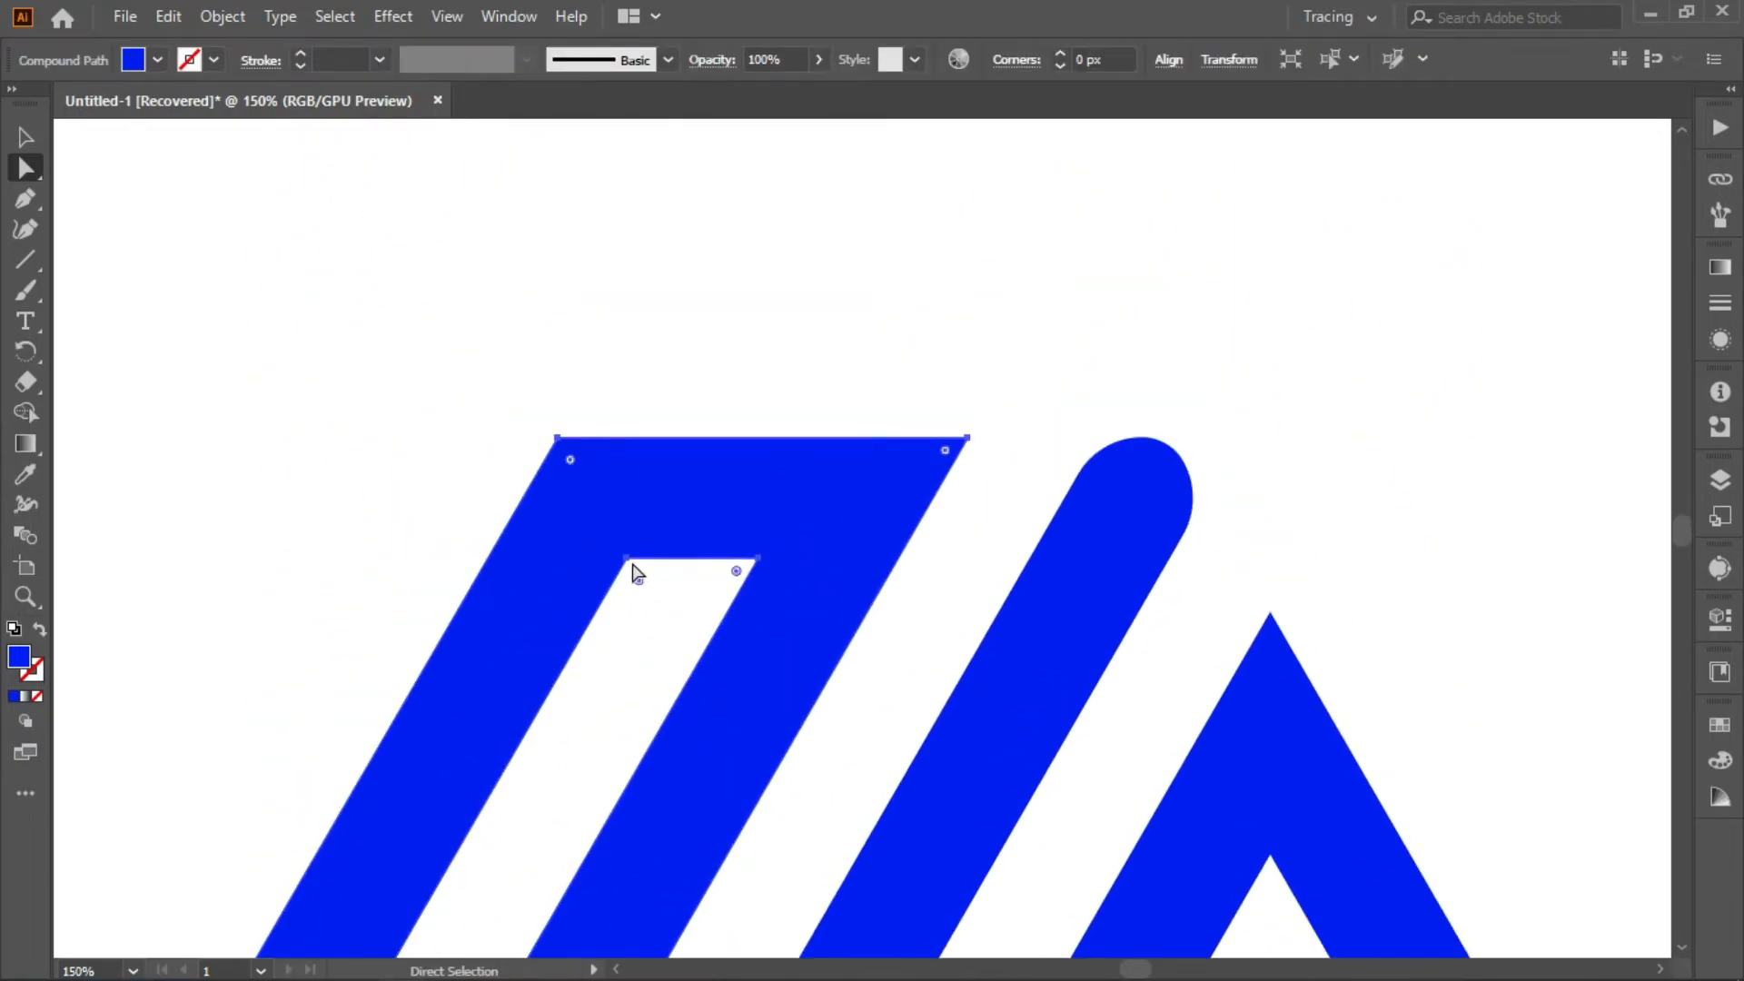
click(558, 438)
drag(582, 481, 601, 517)
click(620, 418)
scroll(619, 419, down, 6)
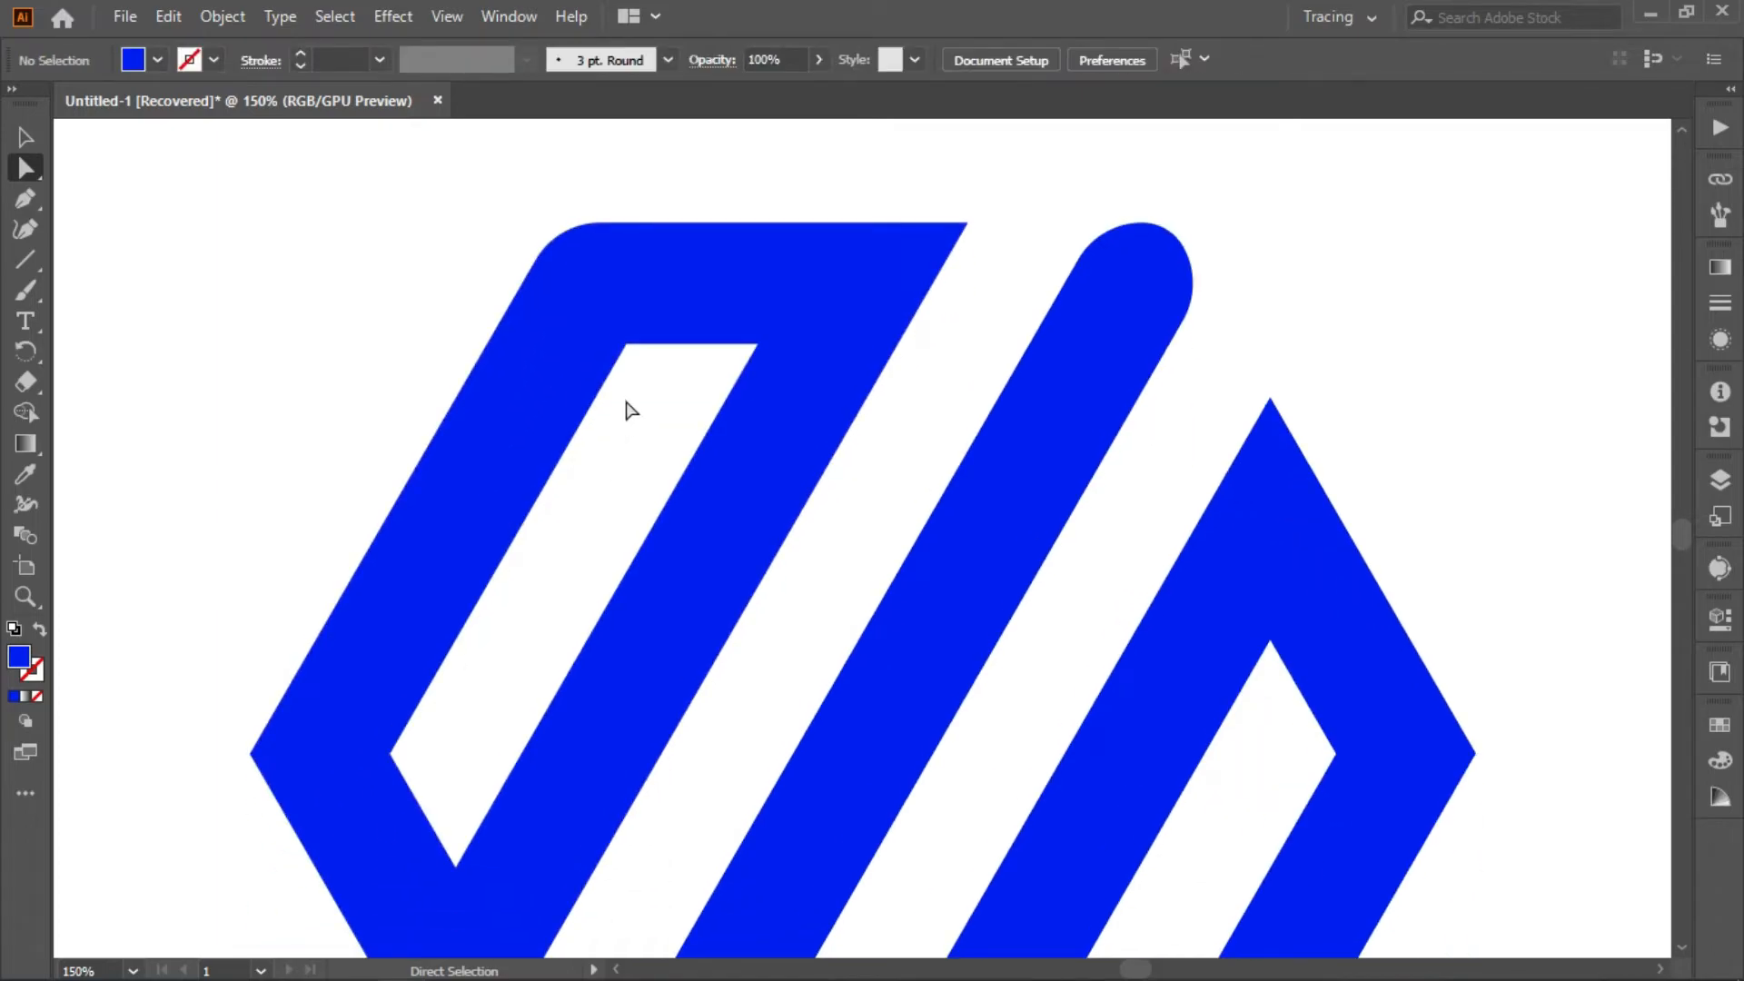
click(251, 539)
drag(325, 550, 340, 554)
click(233, 654)
Step: Round the right letter's lower-right outer corner and its rightmost corner, the latter with a radius of about 24 px
scroll(549, 644, down, 5)
click(1163, 760)
drag(1157, 742, 1141, 714)
scroll(1448, 541, up, 5)
click(1474, 570)
drag(1449, 570, 1393, 595)
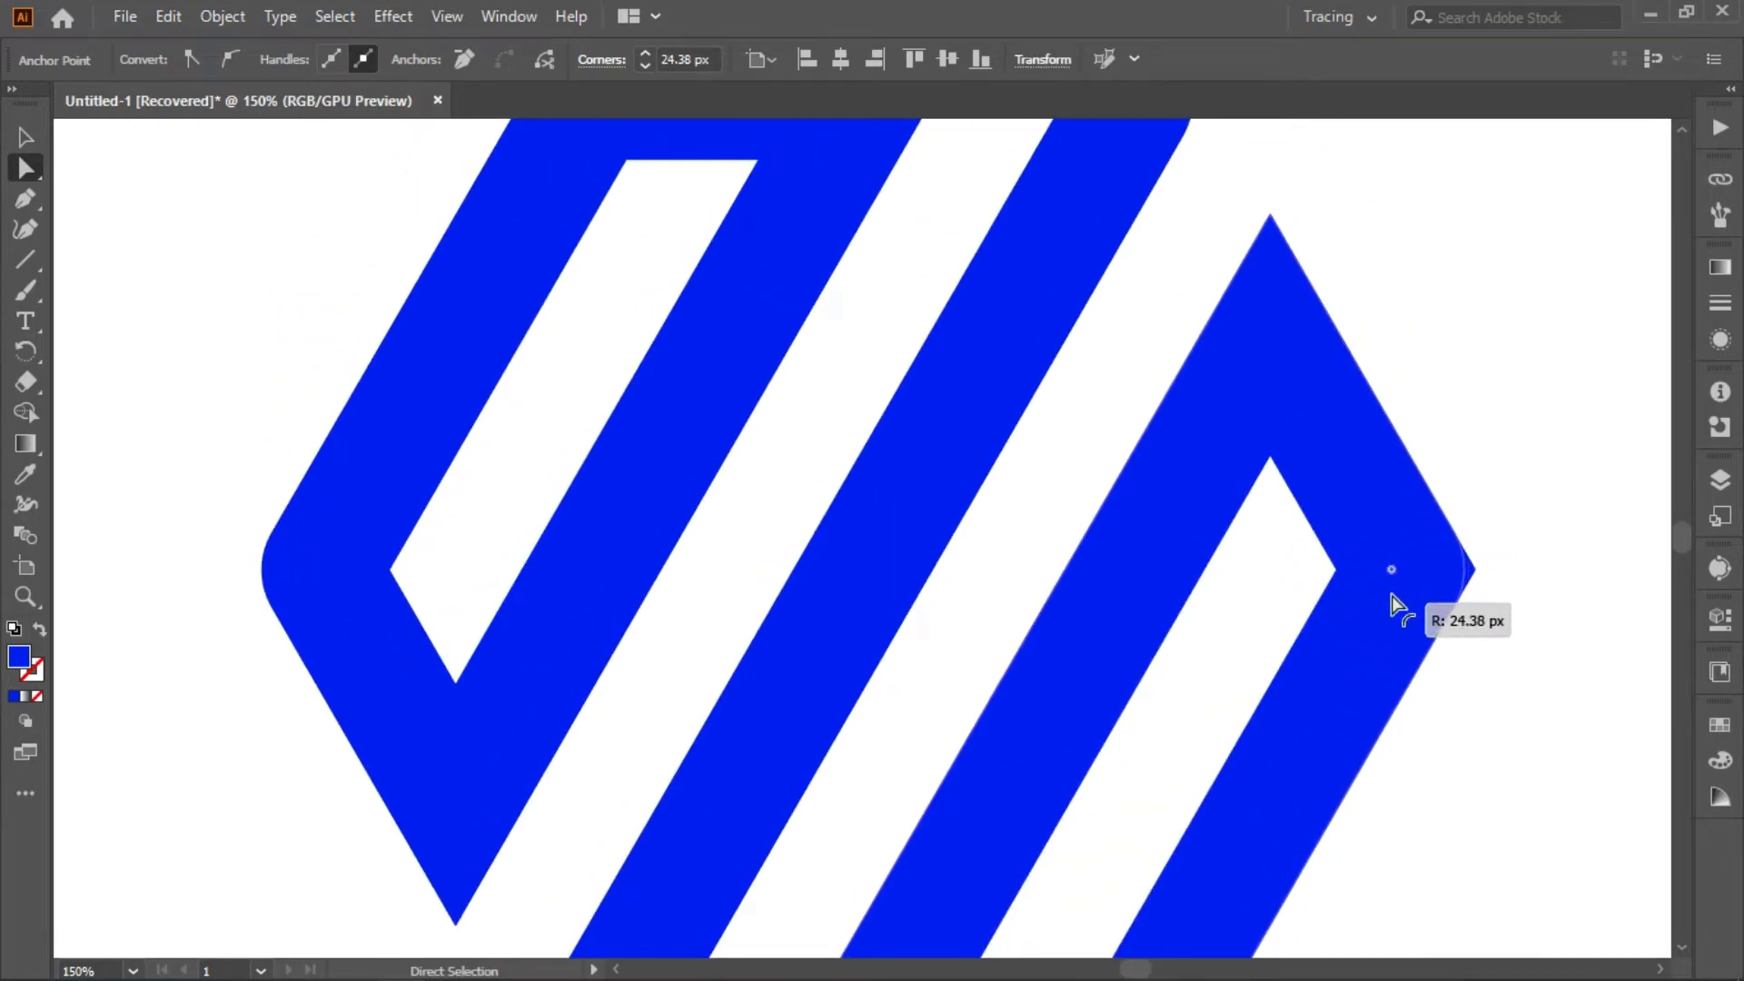
click(1494, 463)
key(ctrl+minus)
key(ctrl+minus)
key(ctrl+minus)
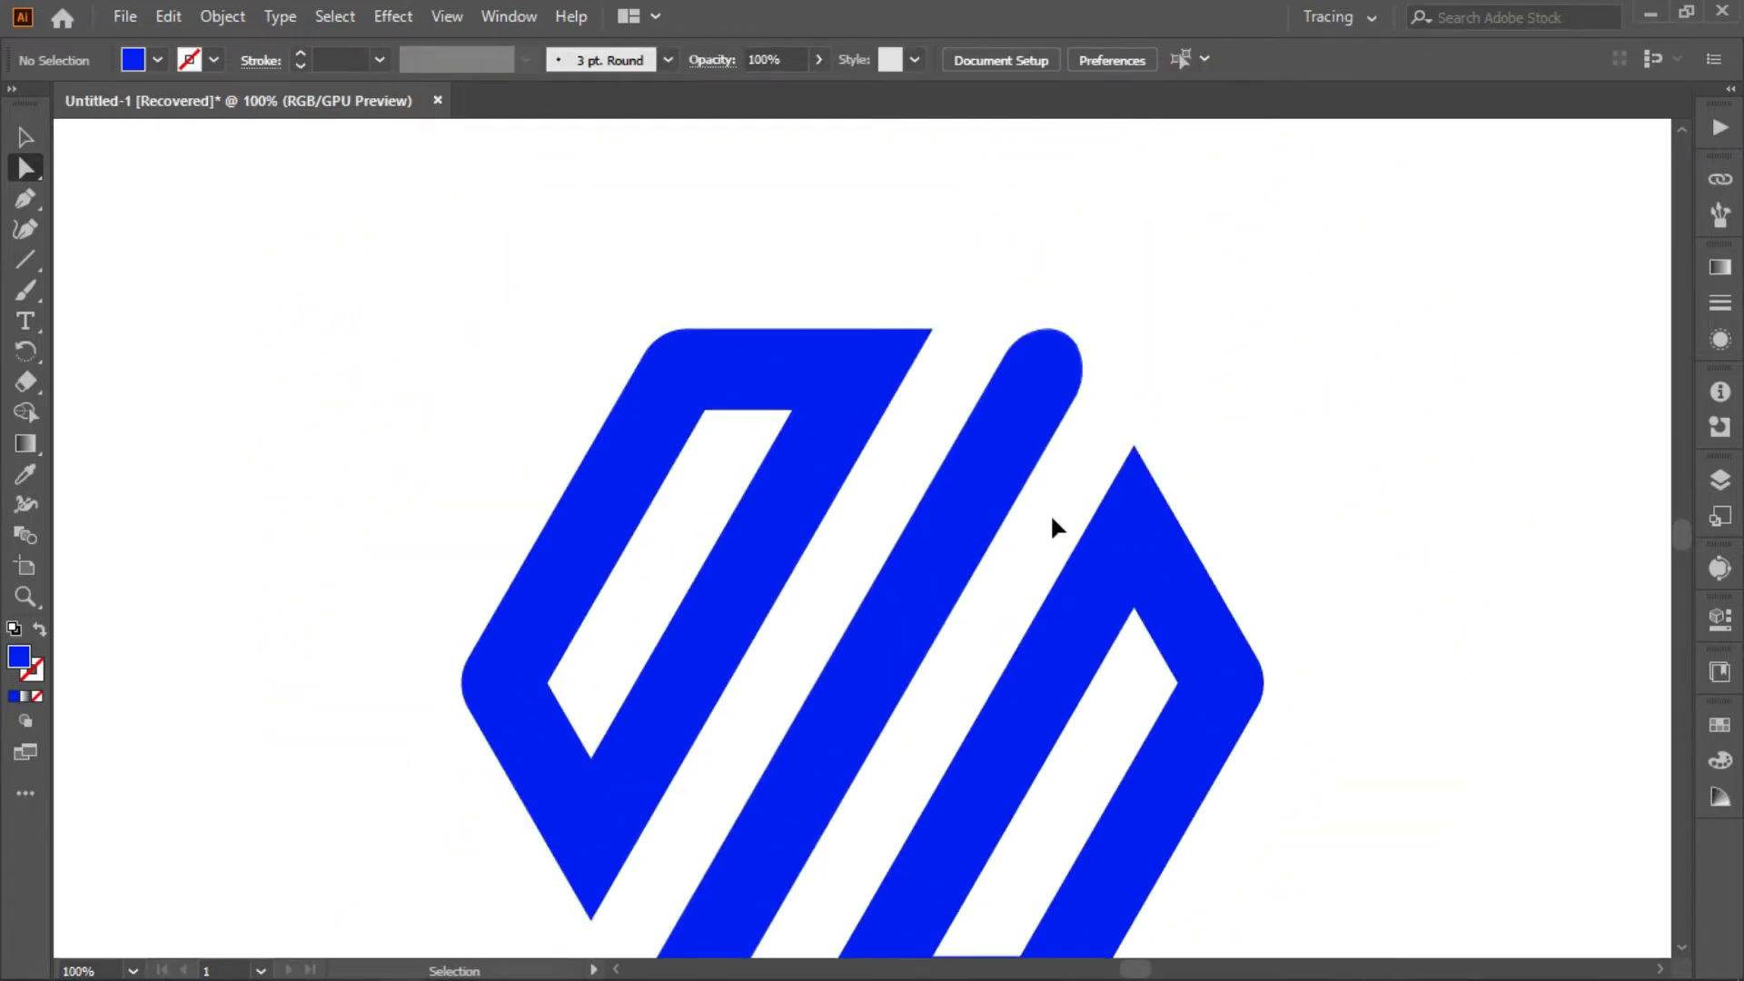
scroll(1153, 501, up, 1)
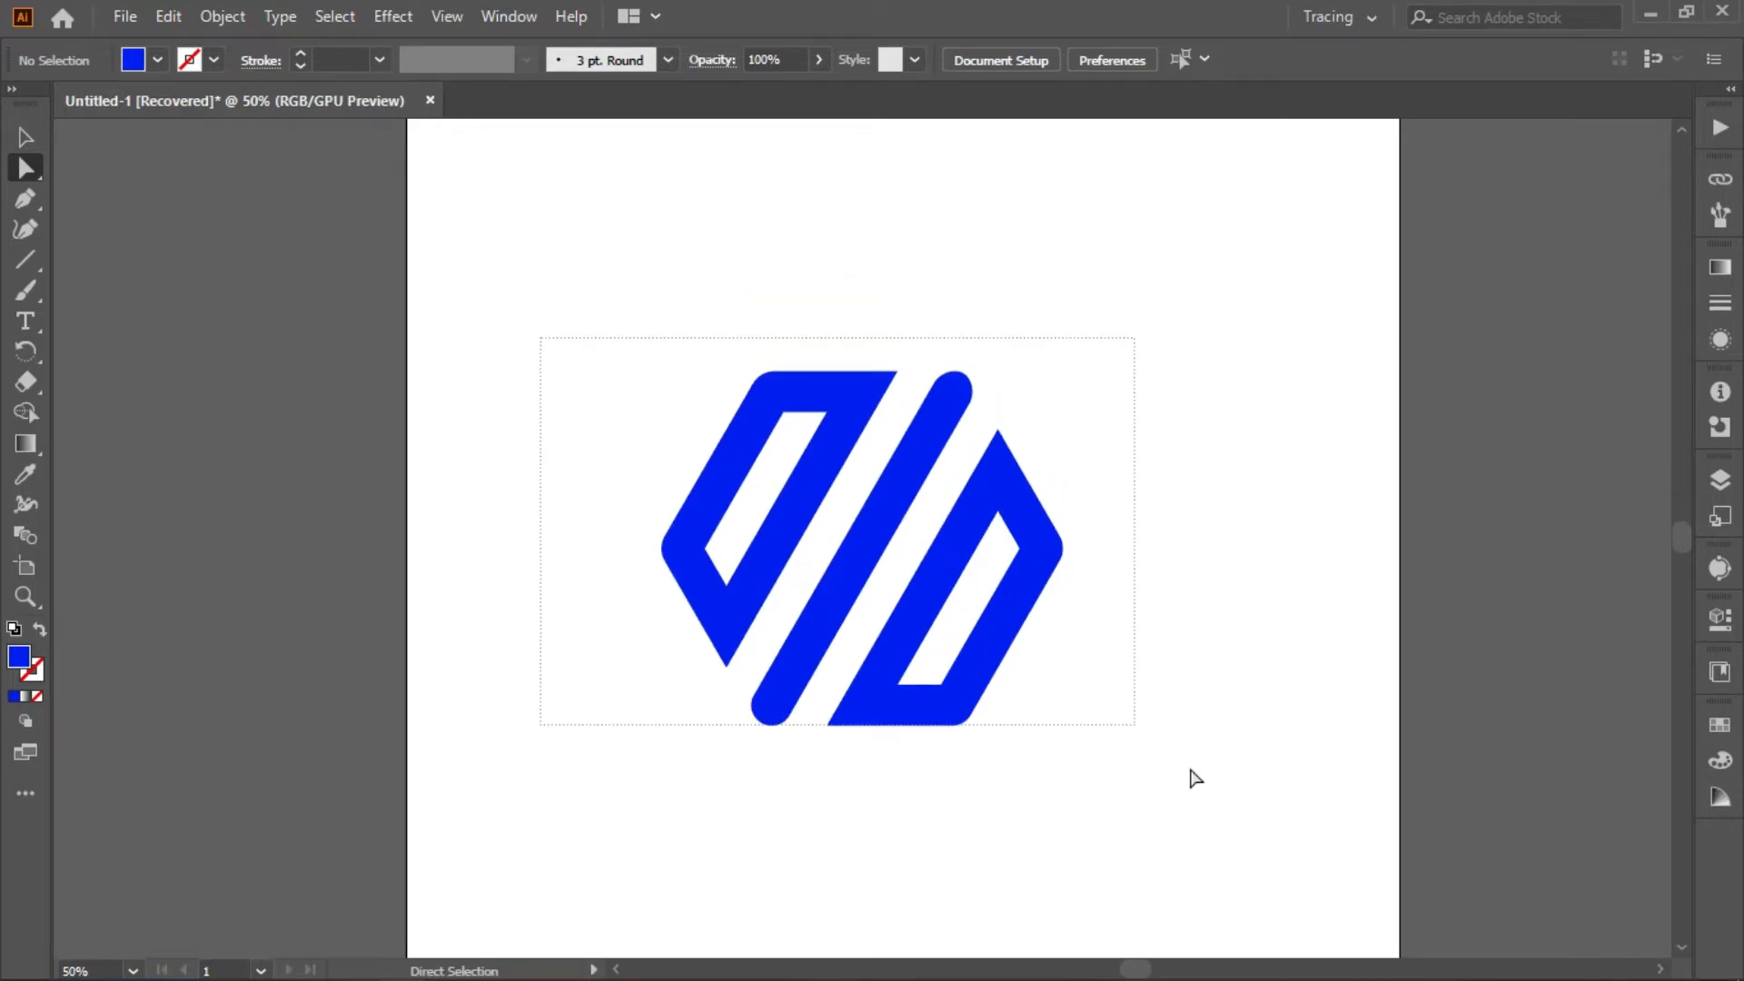
right_click(805, 551)
Step: Delete the empty layers beneath the logo layers
click(1719, 481)
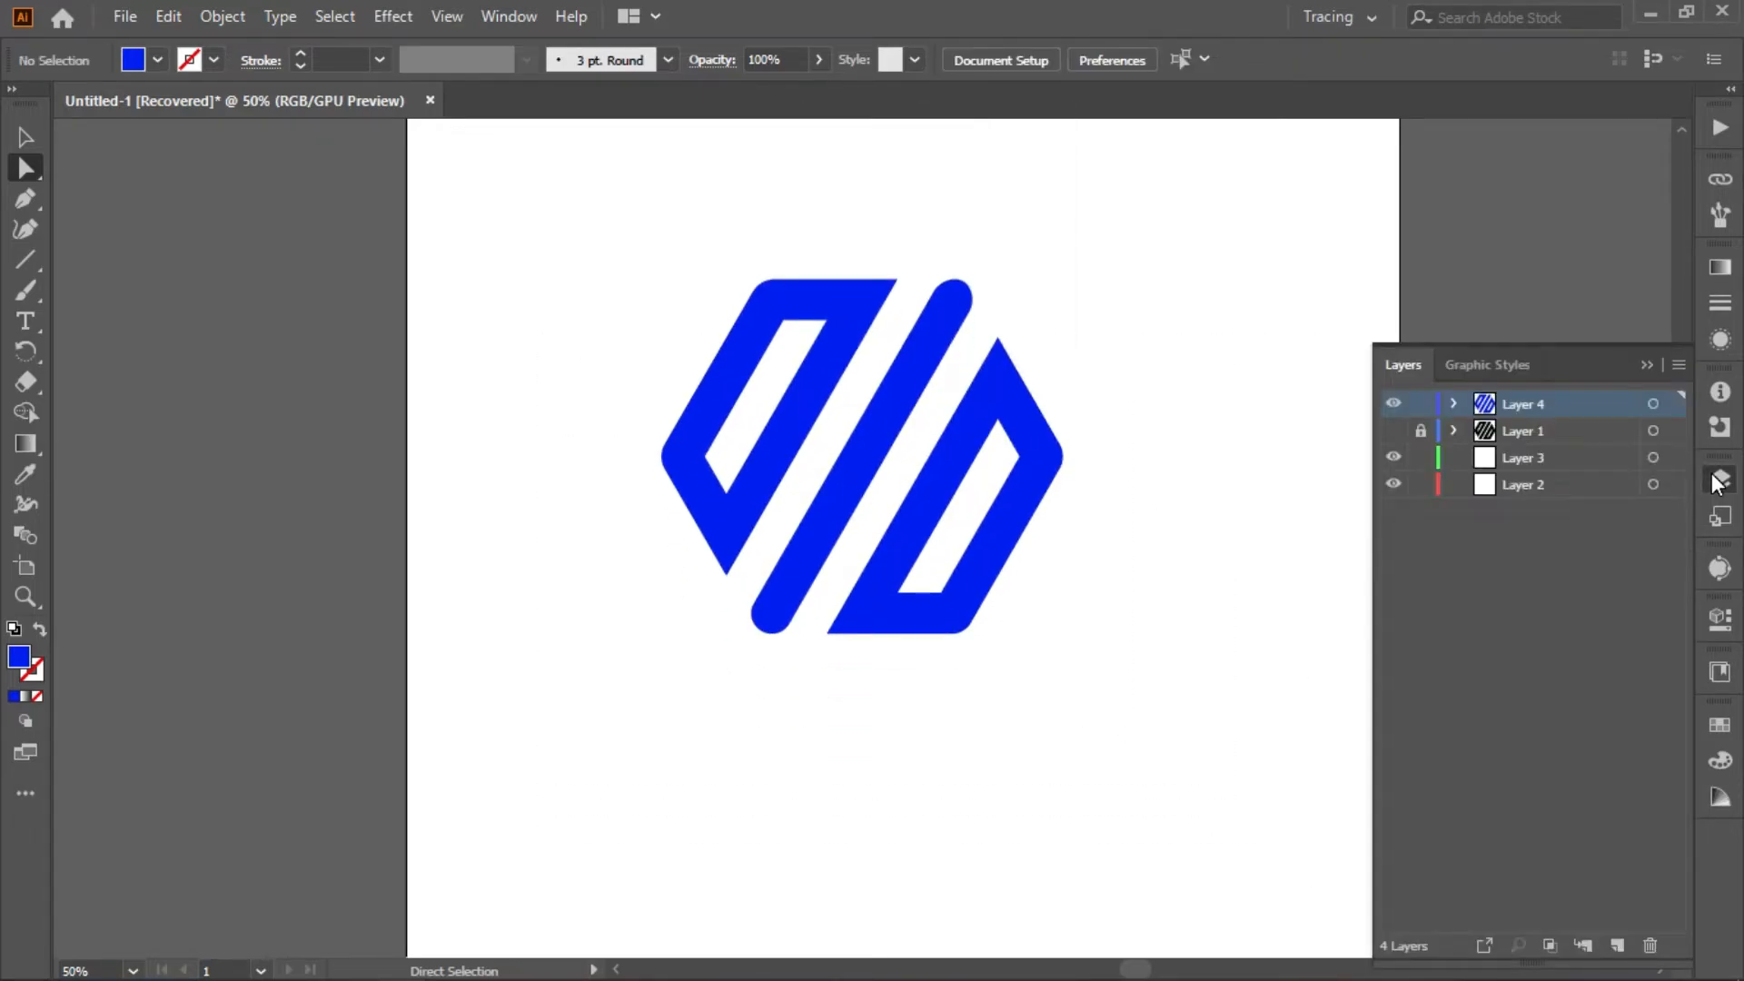
click(1646, 365)
click(1718, 481)
drag(1537, 532, 1506, 461)
click(1650, 947)
click(1647, 365)
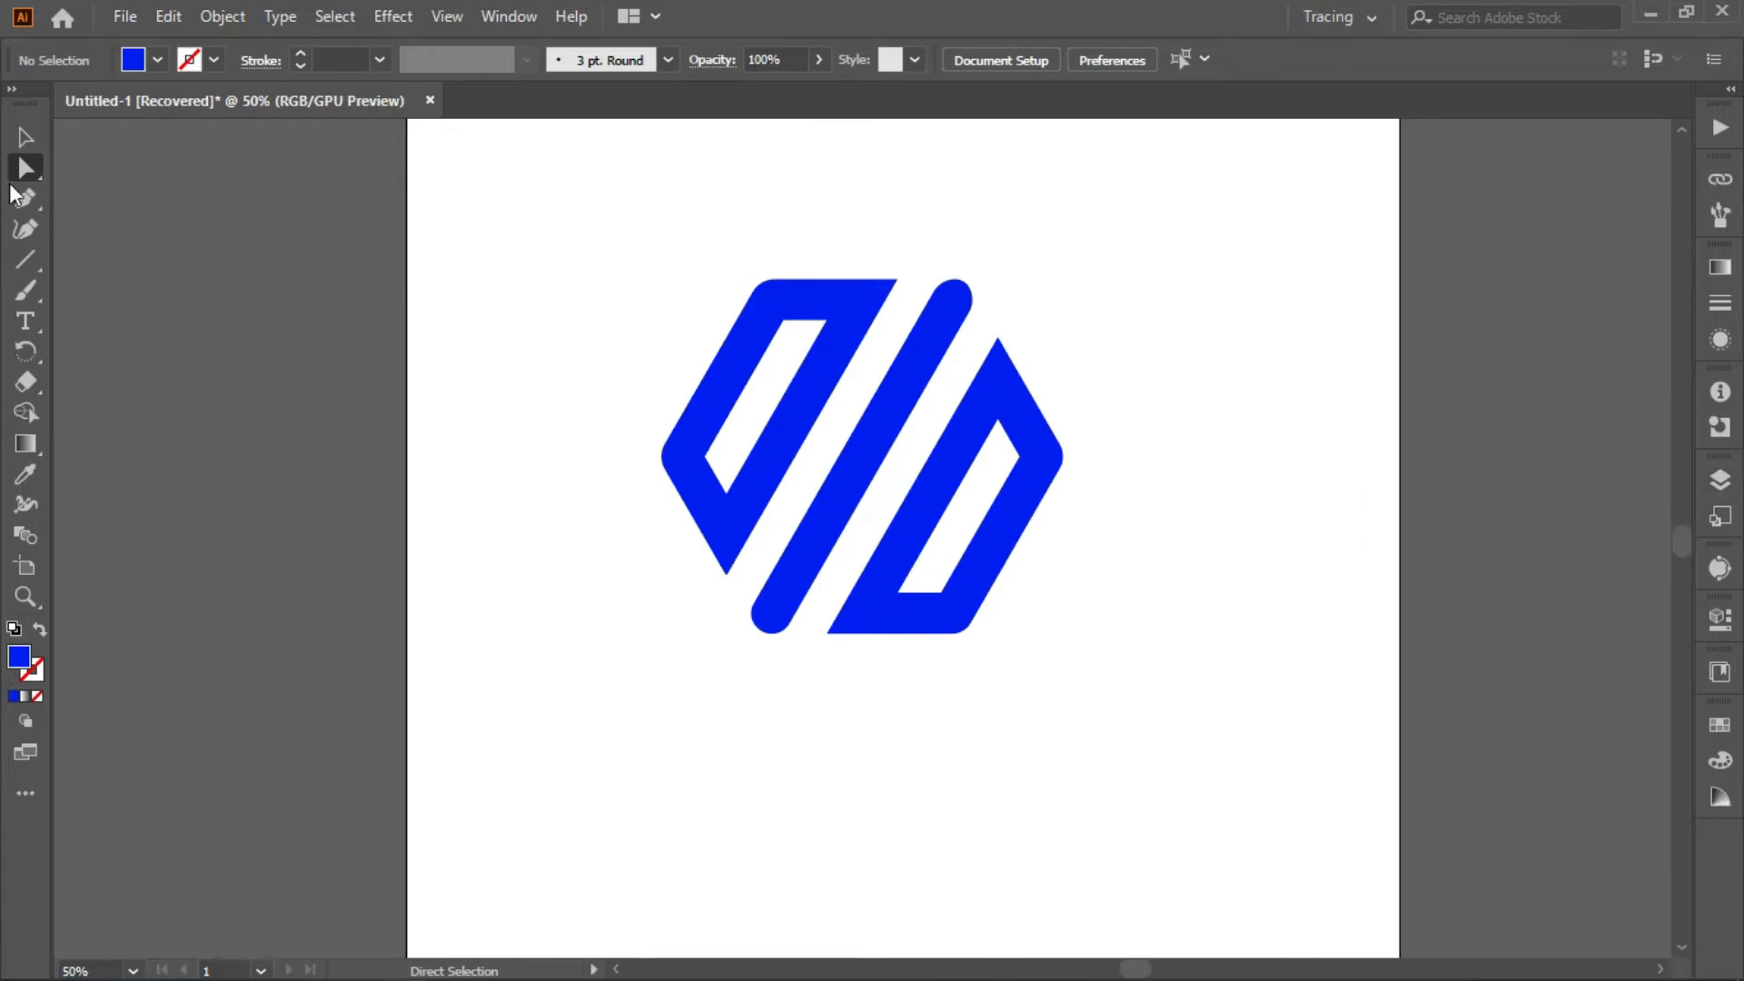
Step: Draw a rectangle covering the whole artboard width and fill it with dark grey 4c4c4c
drag(25, 260, 80, 259)
scroll(365, 208, up, 3)
drag(365, 208, 1433, 882)
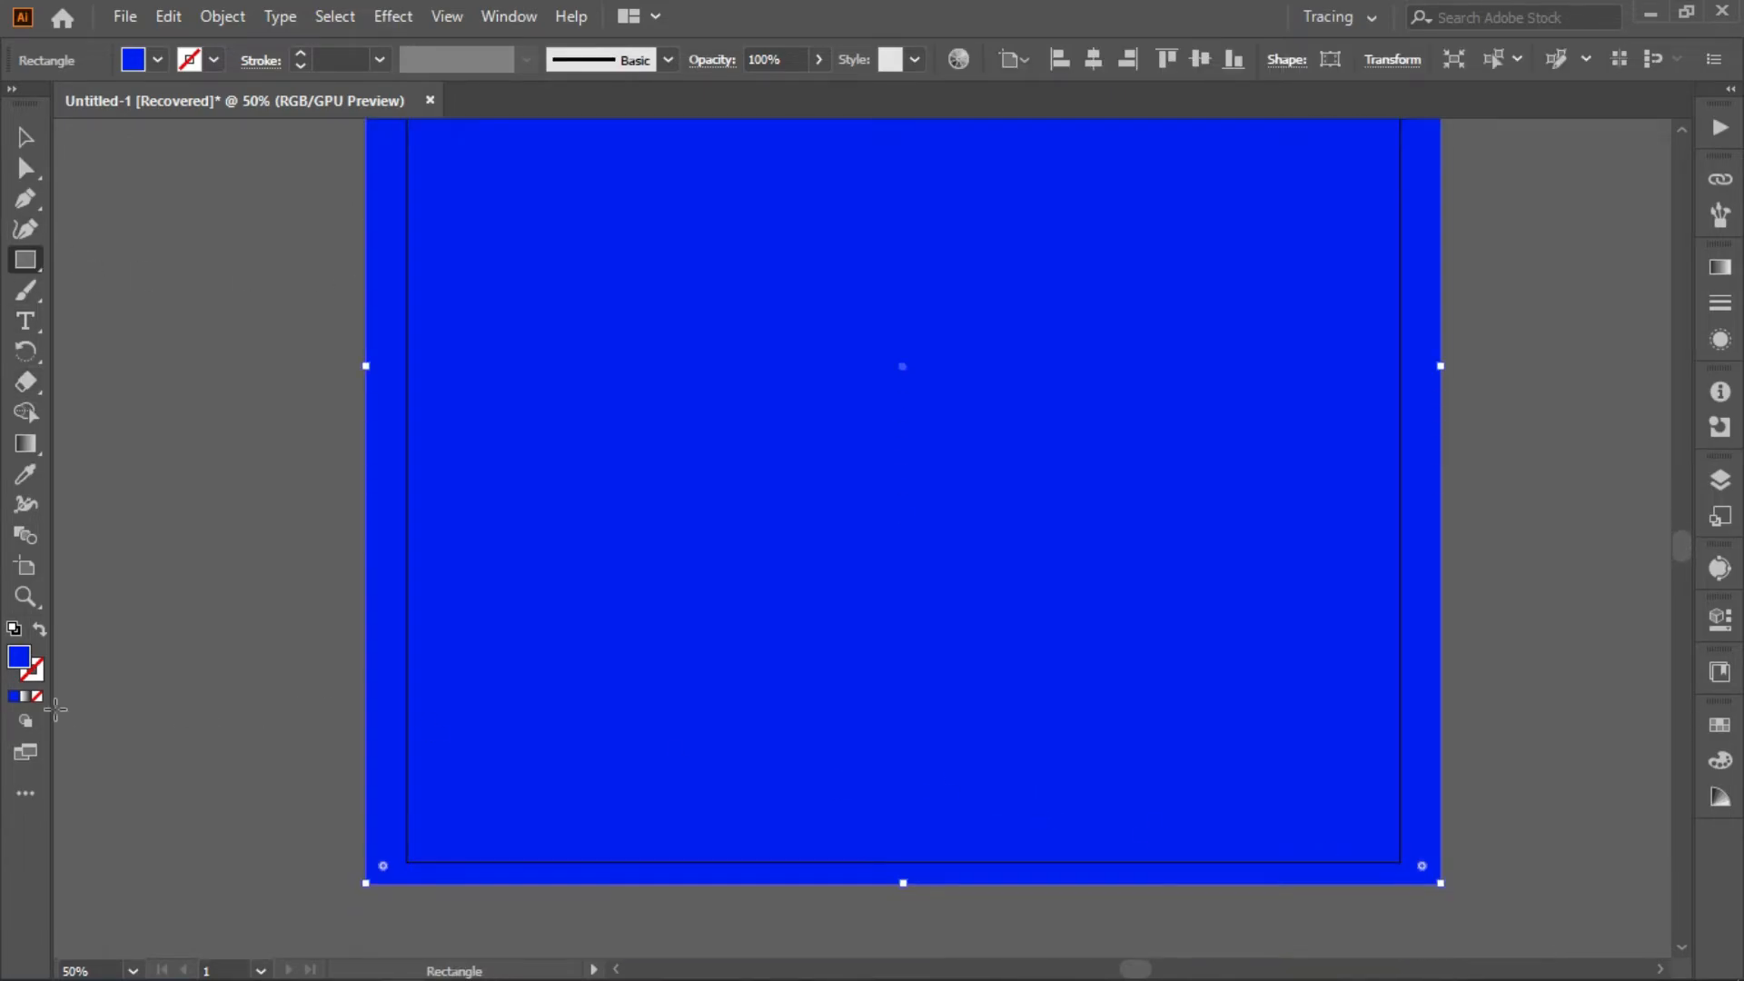
double_click(19, 656)
click(586, 581)
click(537, 558)
click(1141, 342)
Step: Send the dark grey rectangle behind the logo as its background
right_click(1119, 439)
mouse_move(1230, 844)
click(1471, 810)
click(26, 137)
click(183, 275)
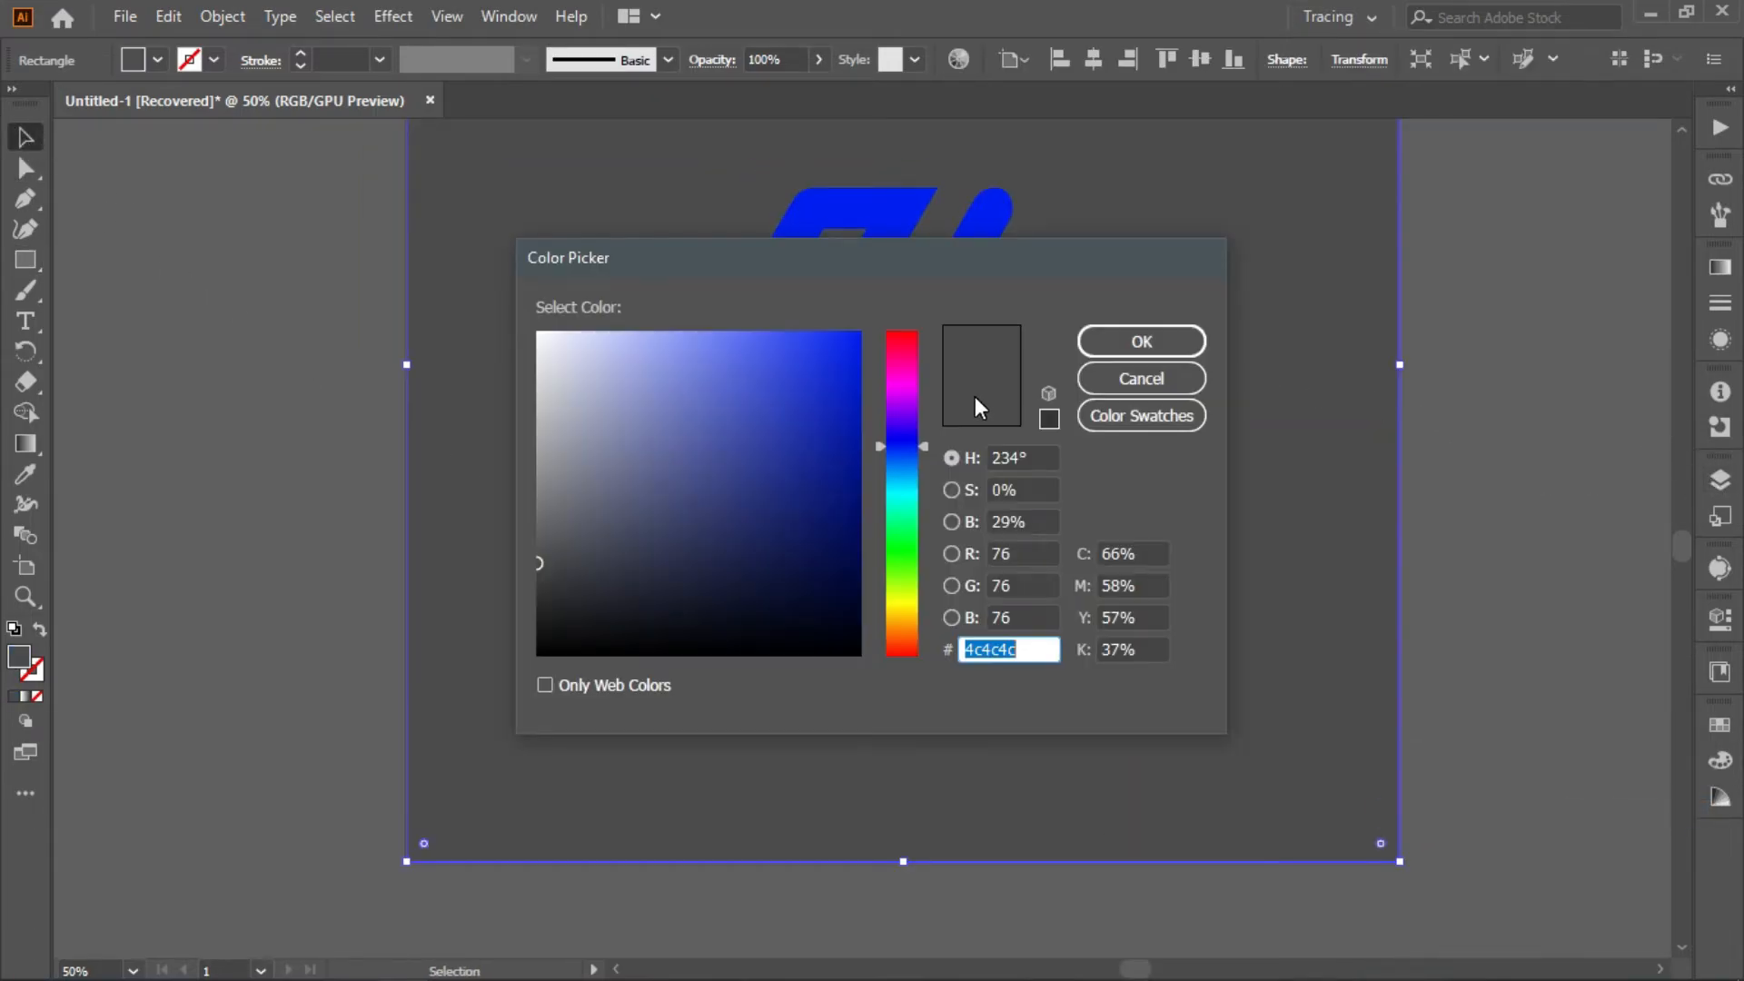
Step: Set the background rectangle's fill to light blue cfe5ff
text(cfe5ff)
click(1179, 341)
click(284, 385)
Step: Recolour the logo group from bright blue to a dark indigo blue
click(795, 434)
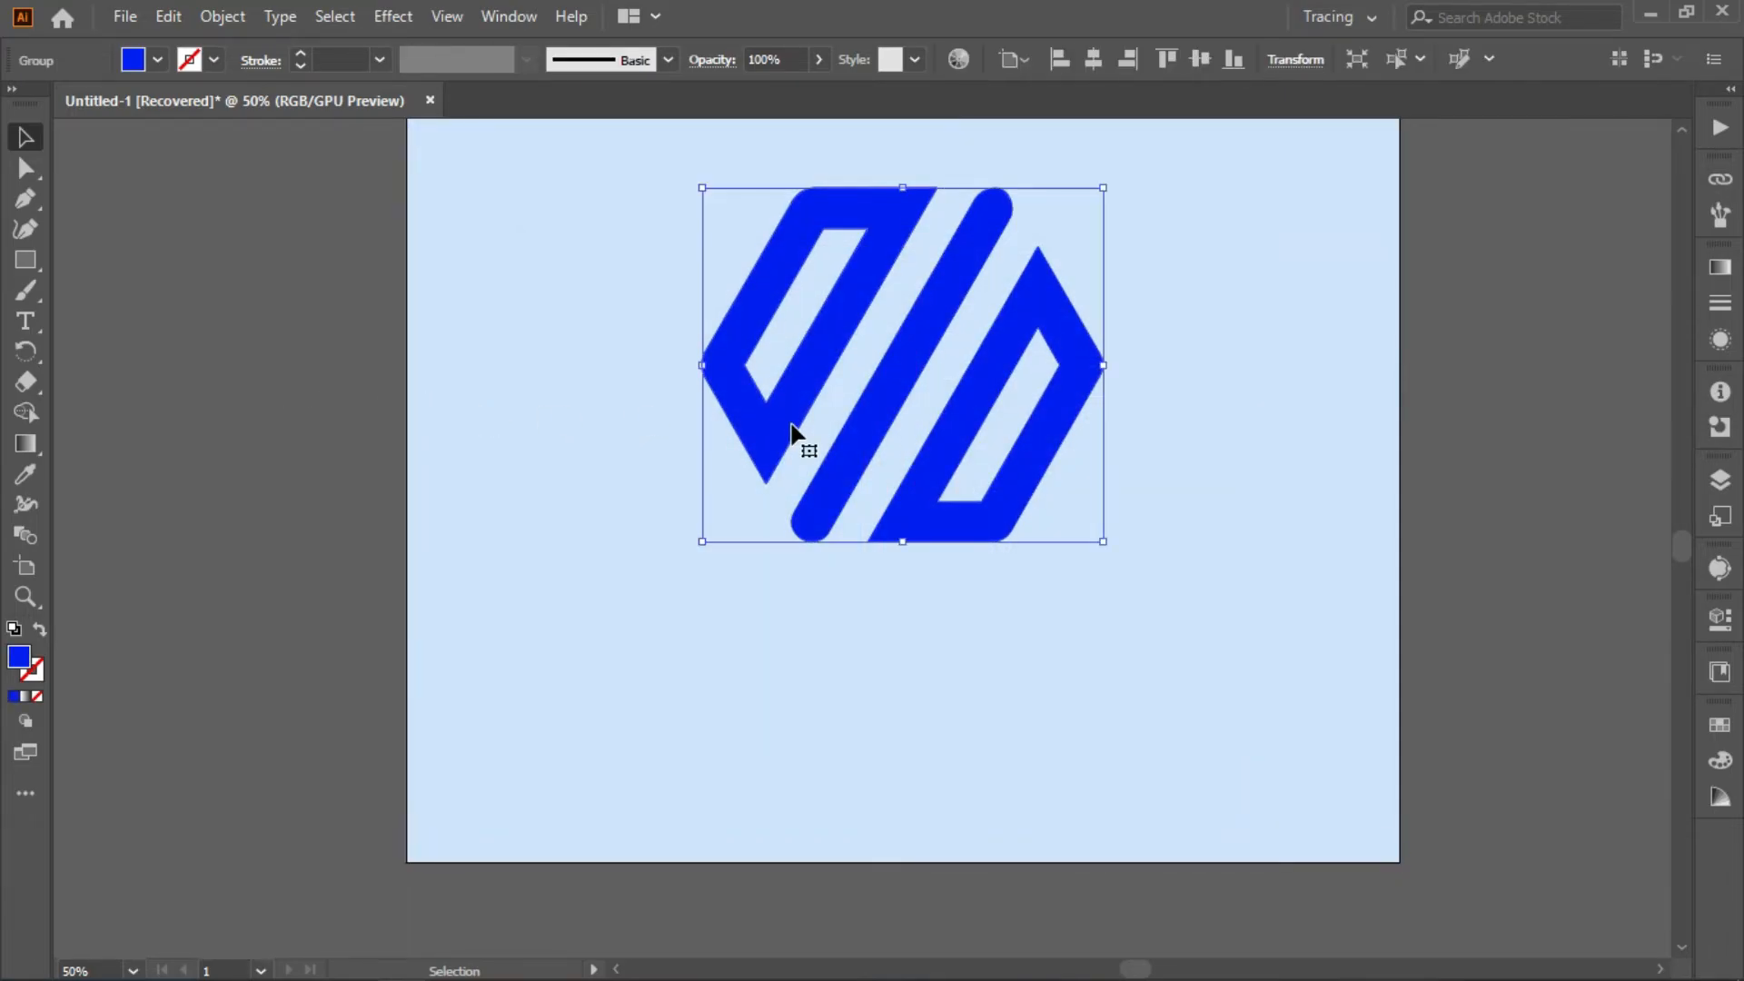
double_click(20, 661)
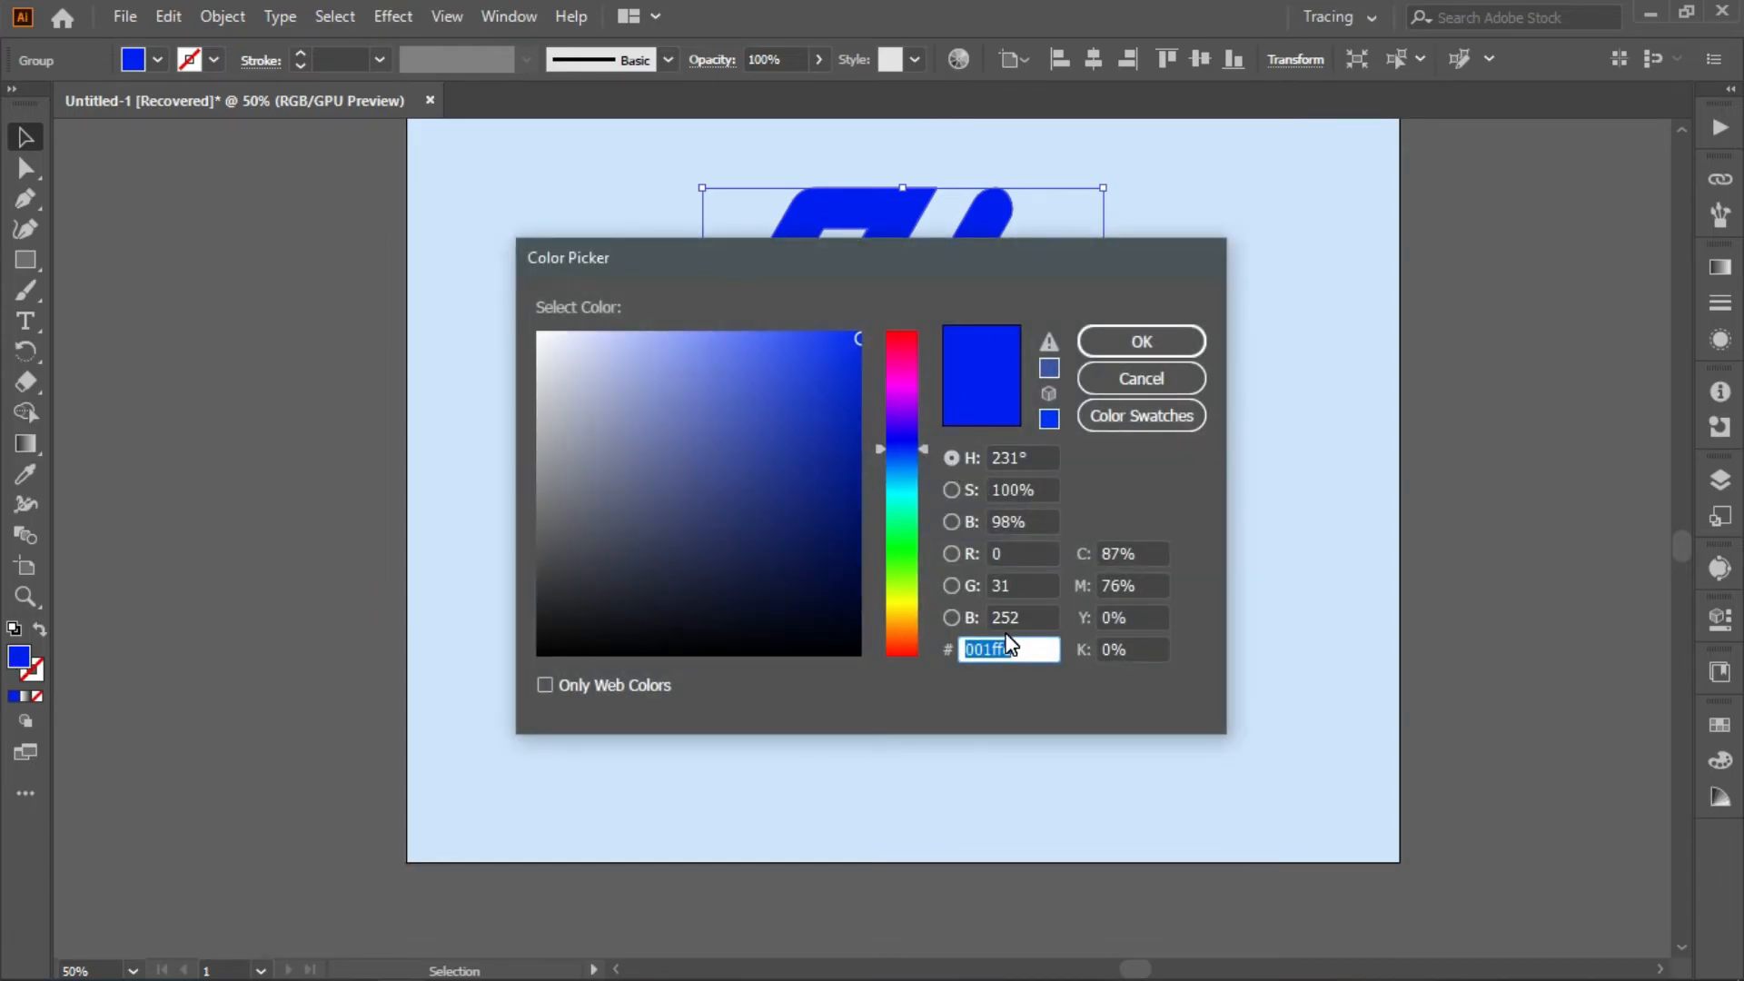
text(2f)
key(Return)
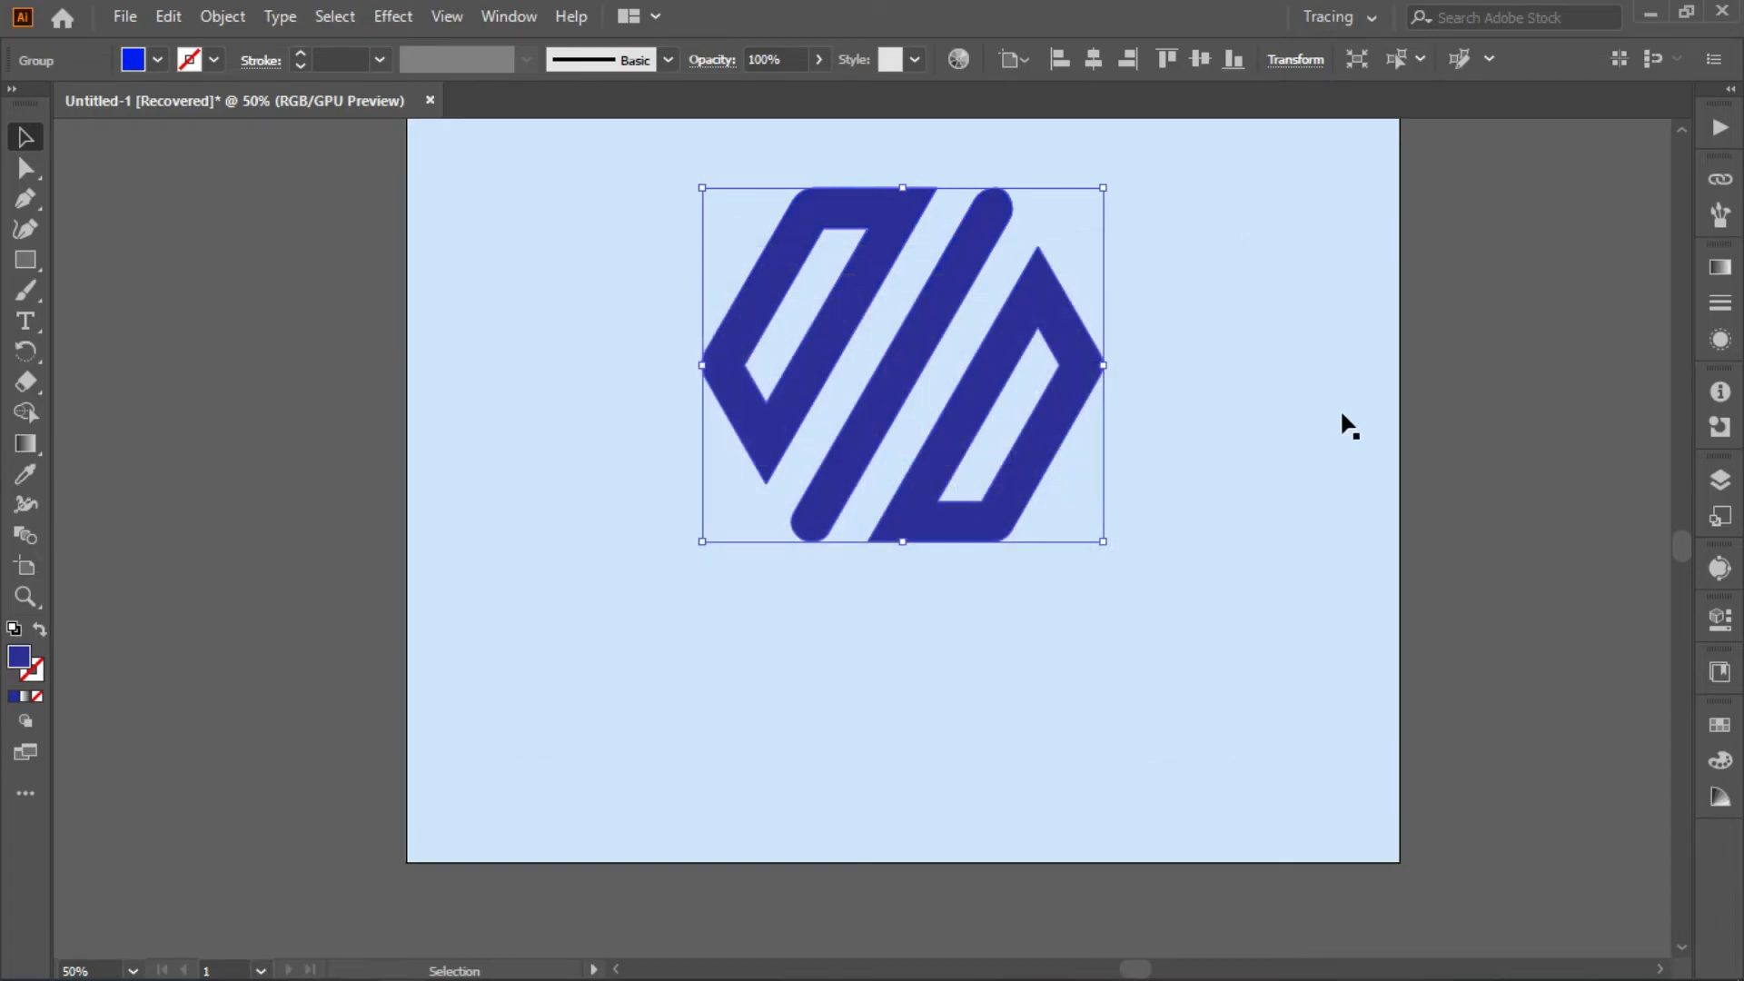
click(1344, 443)
Step: Preview the indigo logo on its light blue background in Full Screen Mode
click(25, 752)
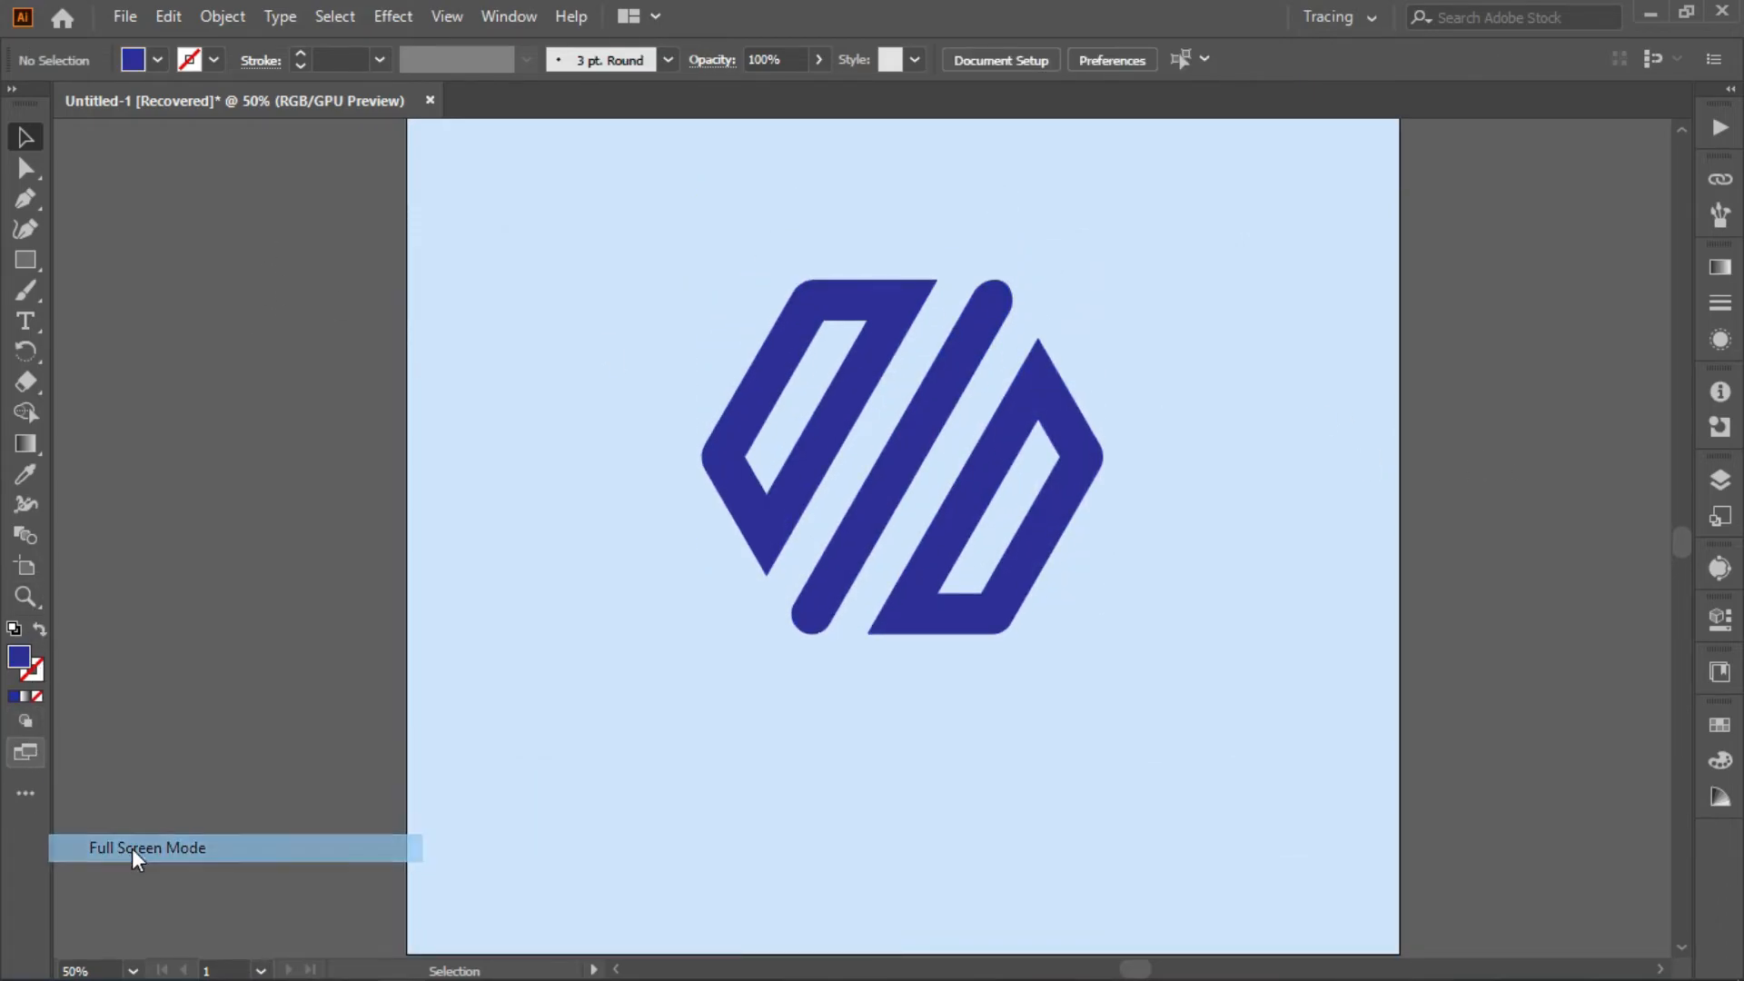
click(133, 847)
key(ctrl+minus)
key(v)
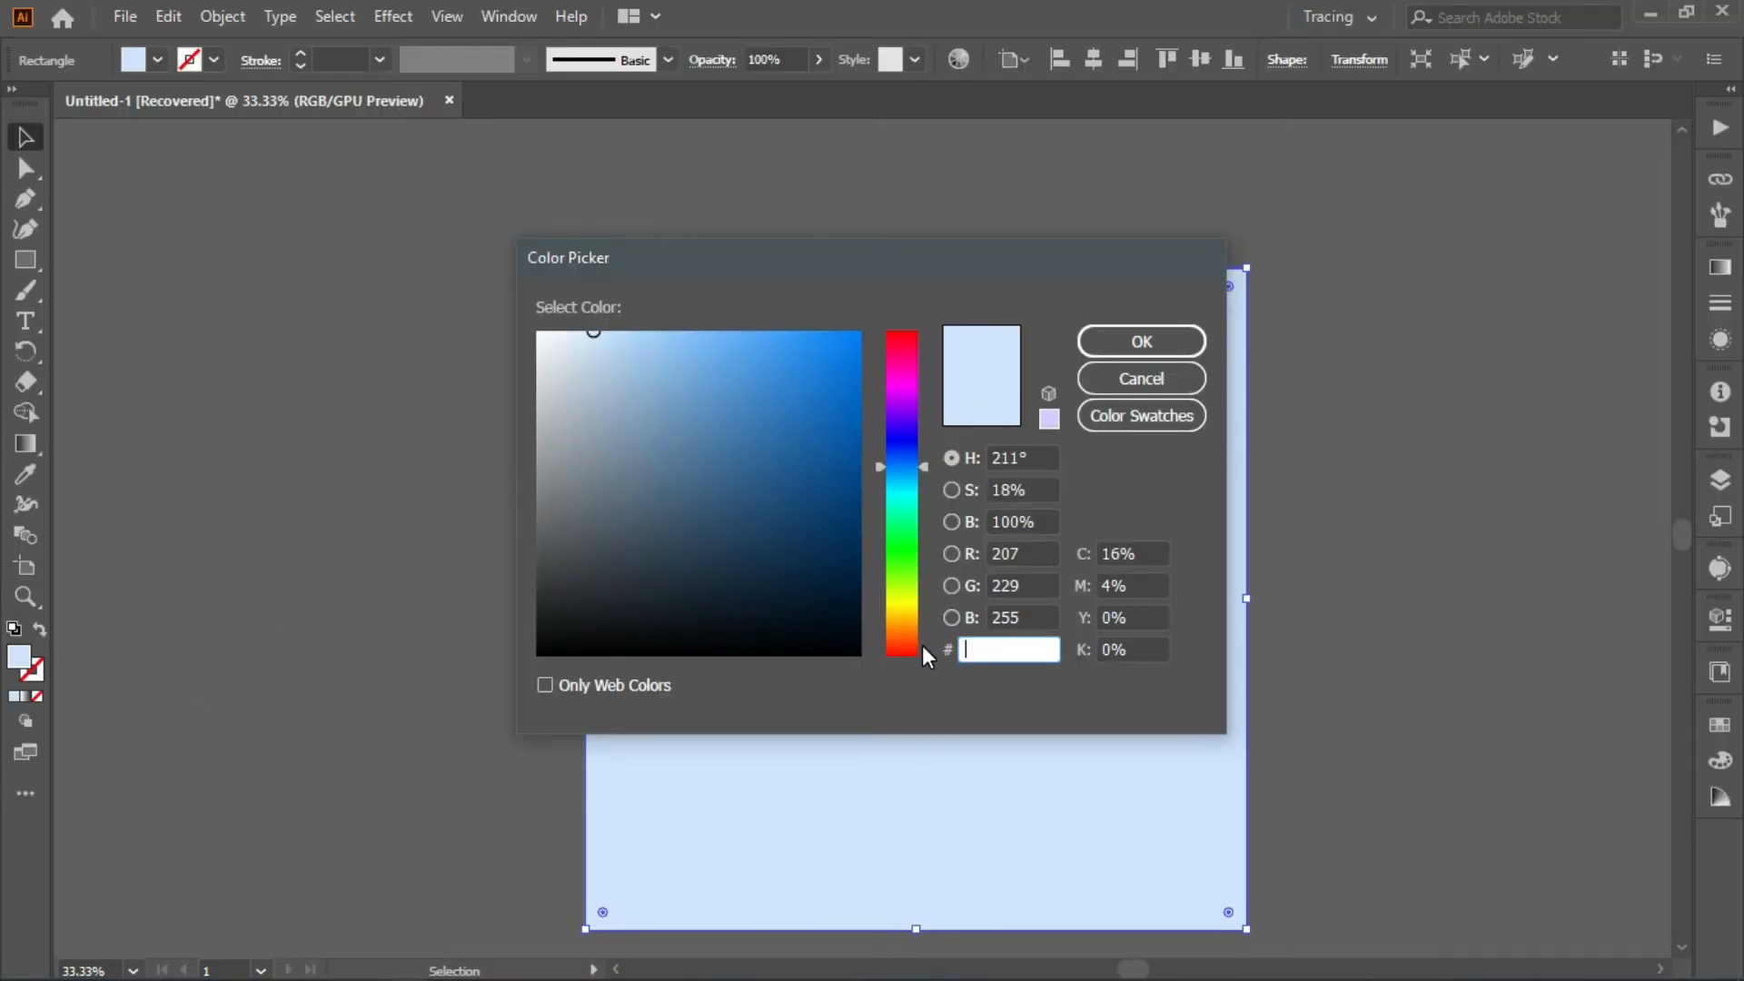
Step: Change the background rectangle's fill to dark maroon 7c1034
text(7x1034)
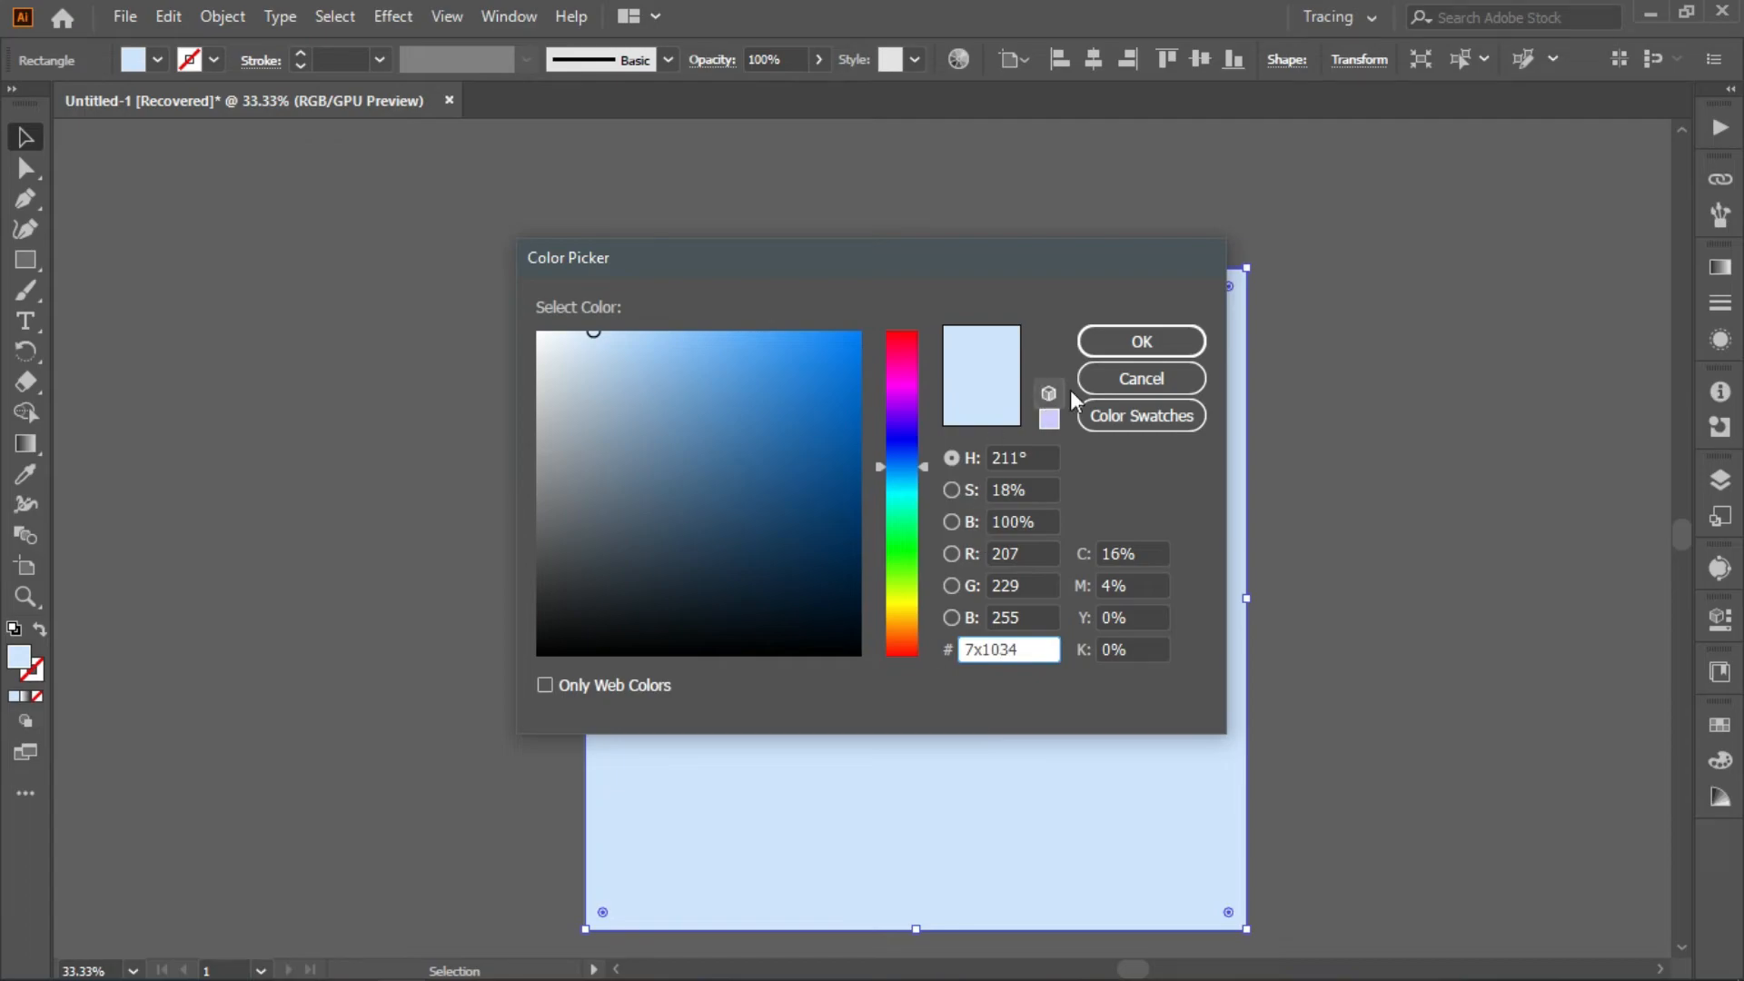
key(BackSpace)
text(c)
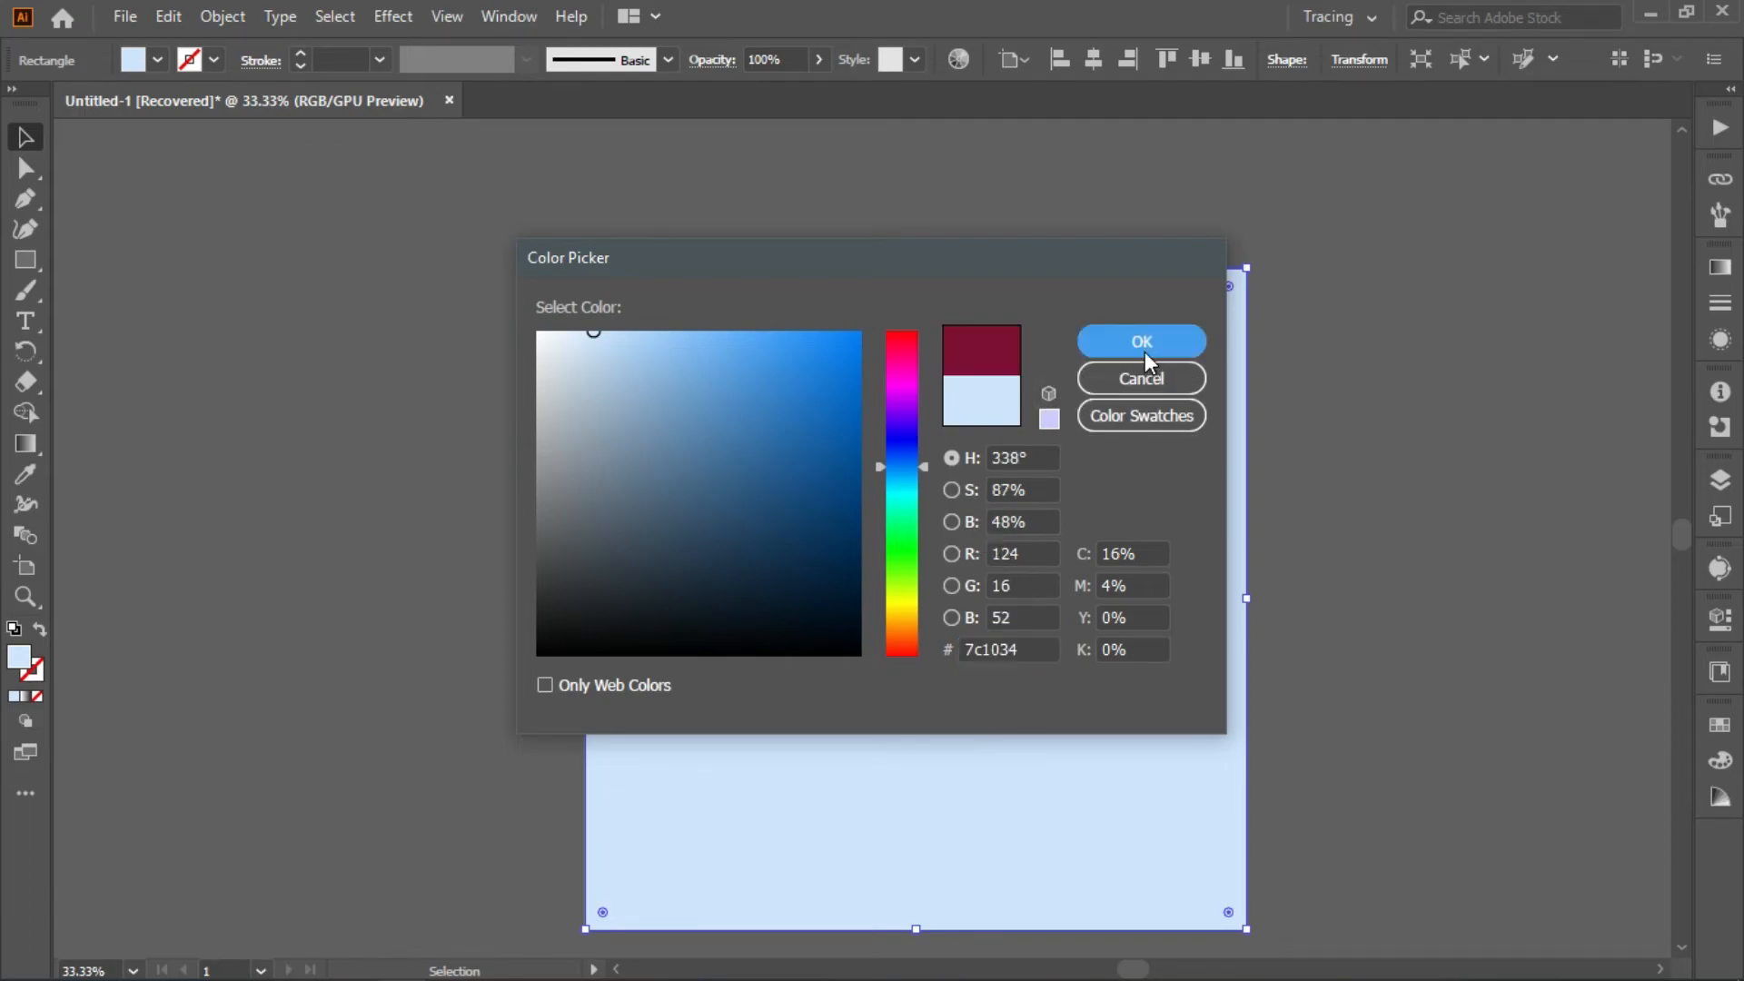
click(1141, 342)
click(1402, 580)
Step: Recolour the logo group light grey cccccc on the maroon background
click(998, 658)
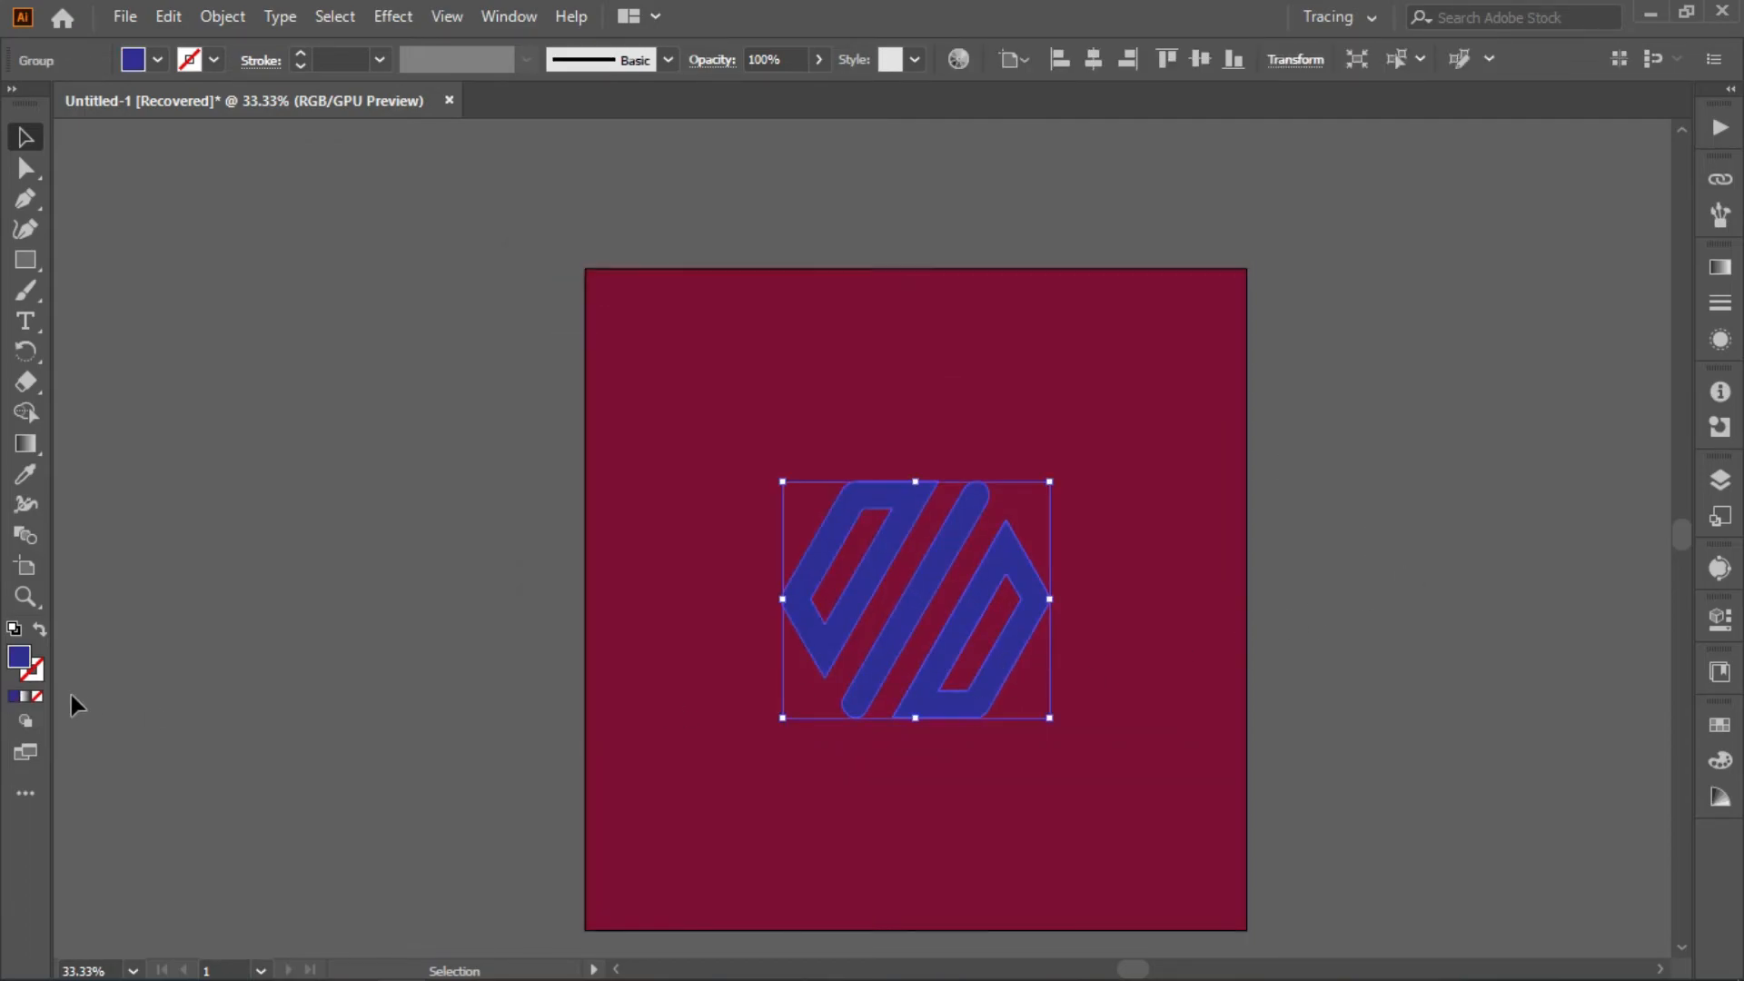
double_click(22, 660)
click(540, 391)
click(1180, 342)
click(1394, 552)
scroll(1453, 592, down, 1)
scroll(1453, 592, up, 1)
scroll(1432, 592, down, 1)
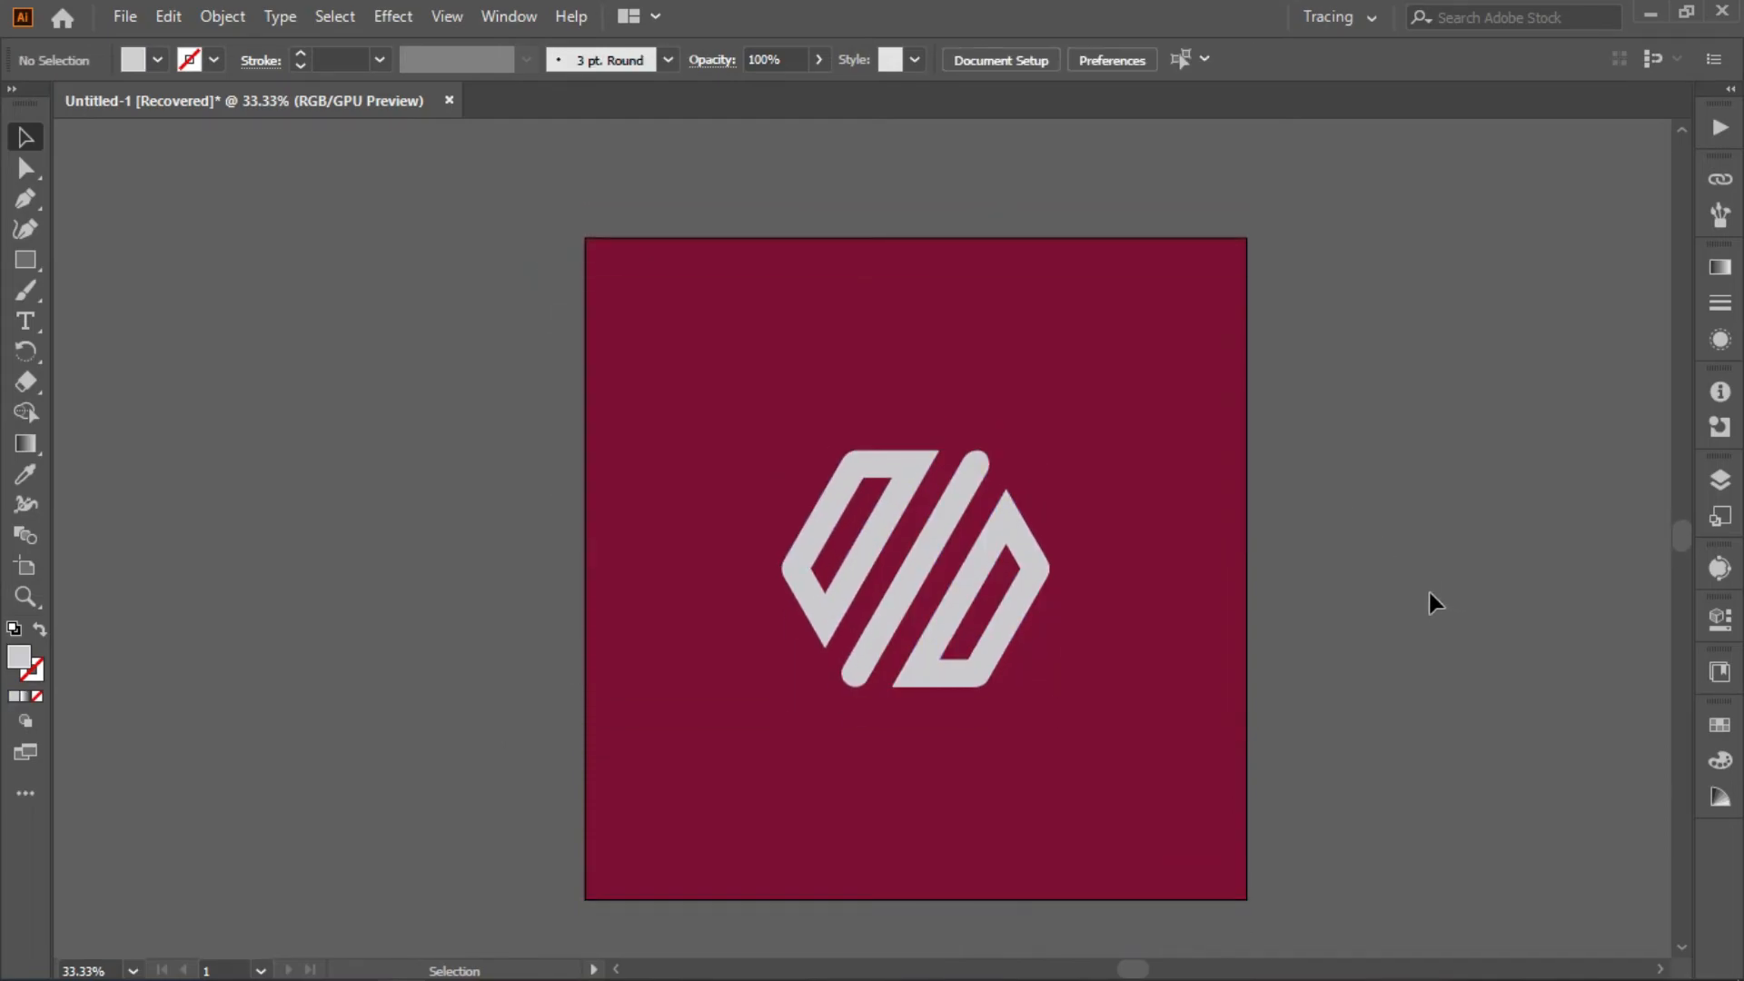
Step: Preview the light grey logo on the maroon background in Full Screen Mode
click(16, 760)
click(195, 848)
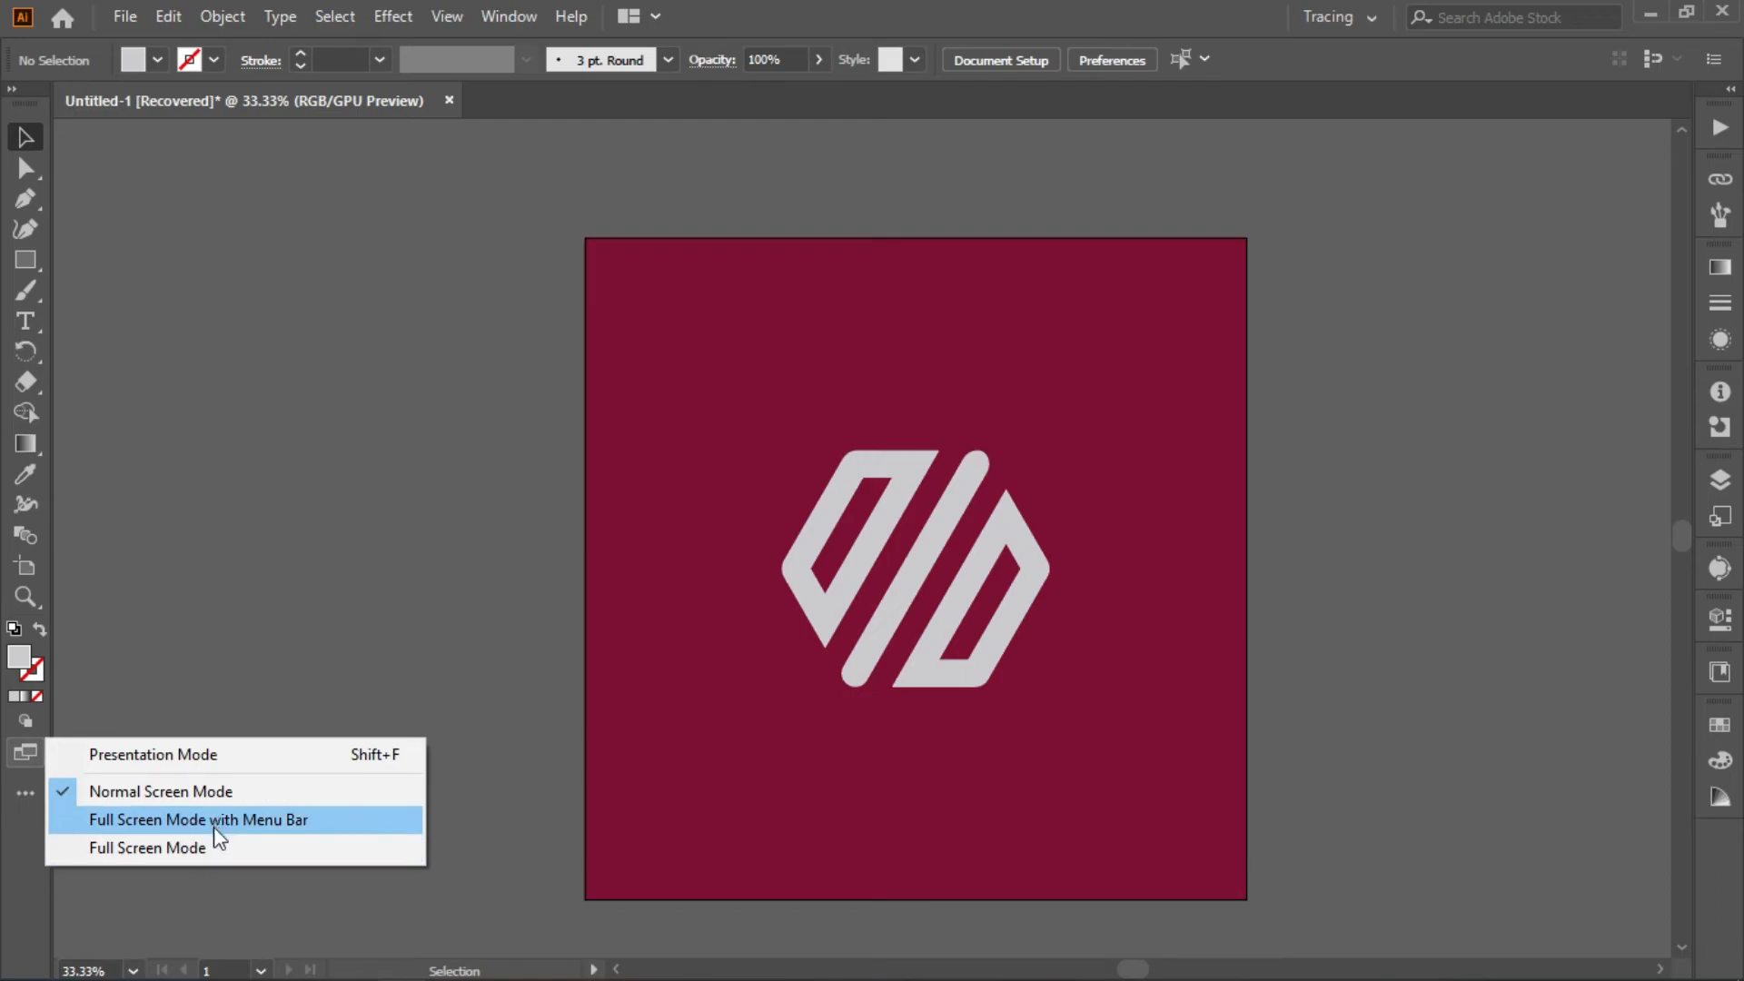
key(Escape)
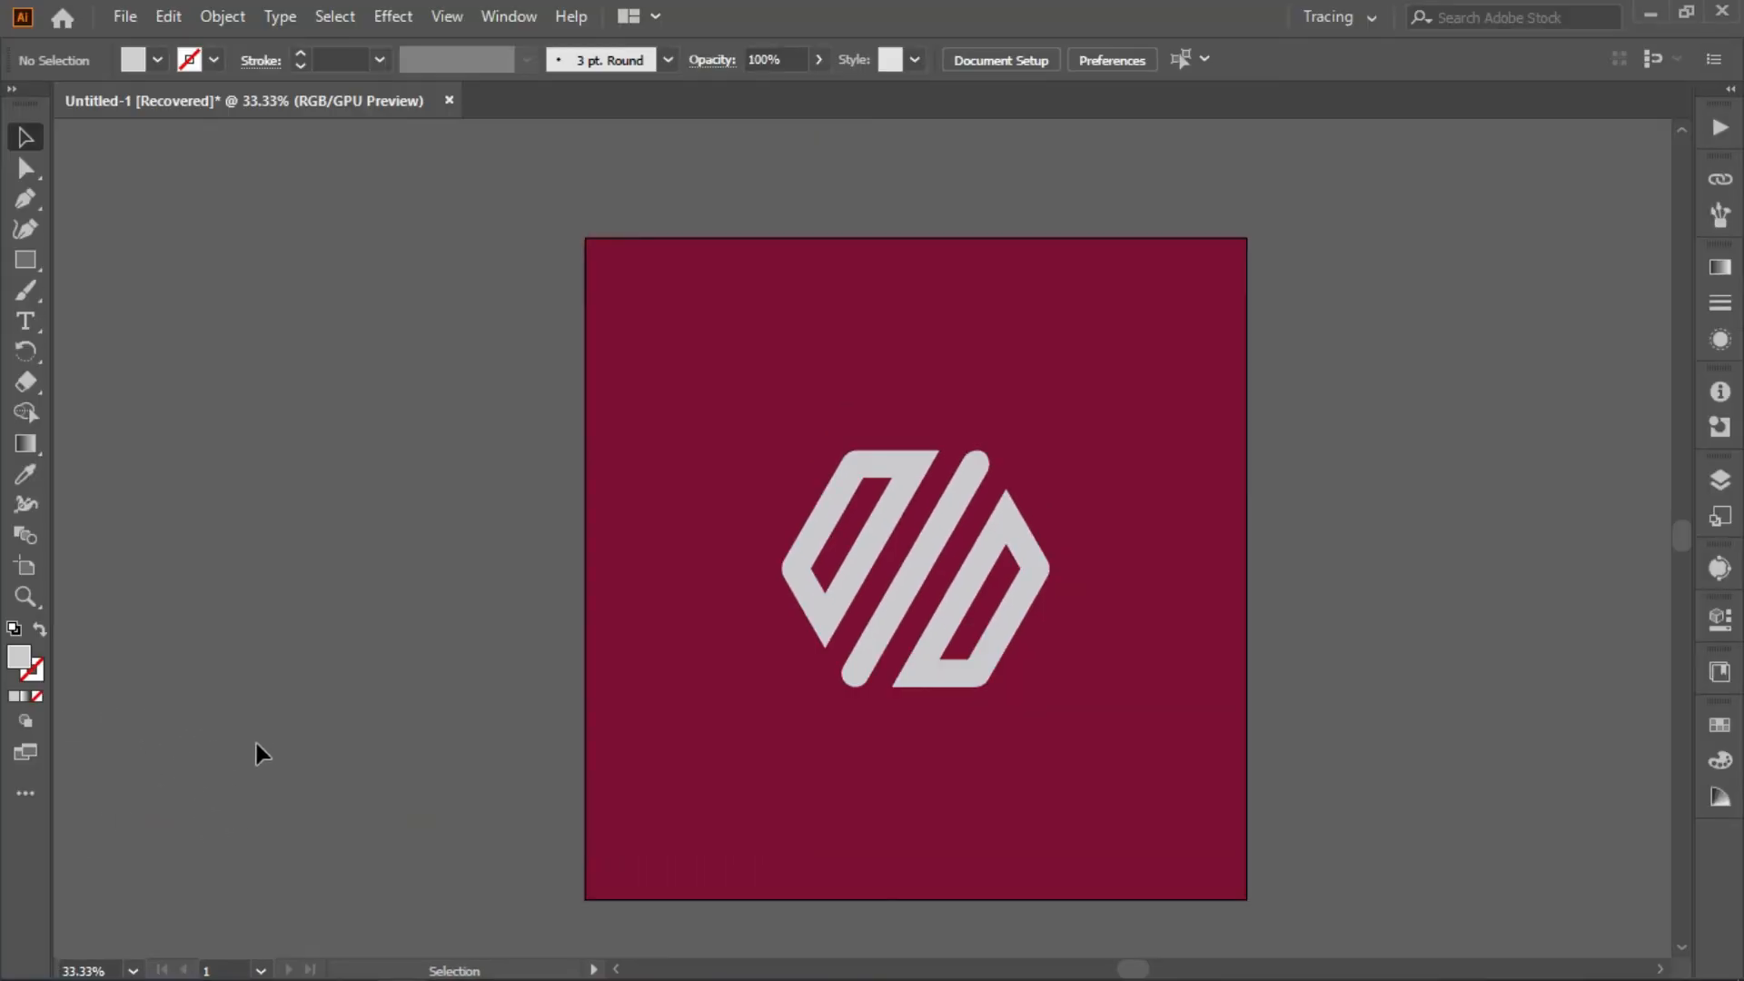
Step: Change the background rectangle's fill to a light peach orange
click(693, 630)
double_click(18, 656)
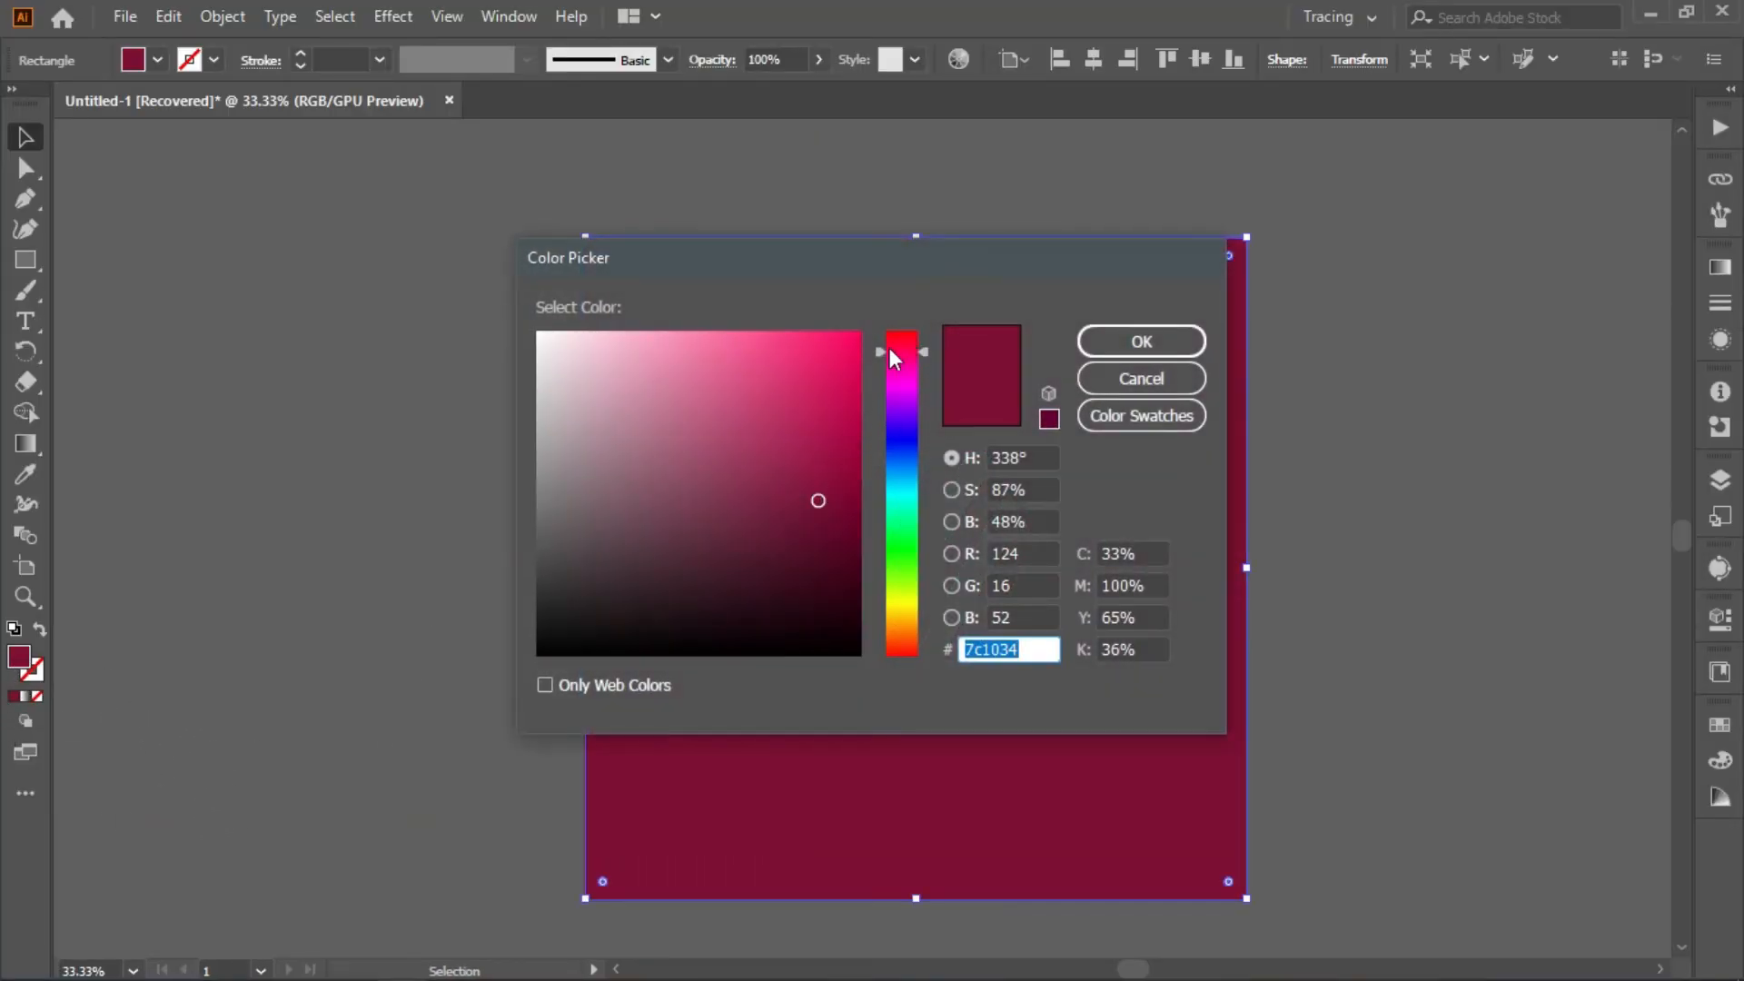
click(759, 347)
mouse_move(922, 352)
mouse_down()
mouse_move(919, 334)
mouse_move(940, 617)
mouse_move(900, 638)
mouse_up()
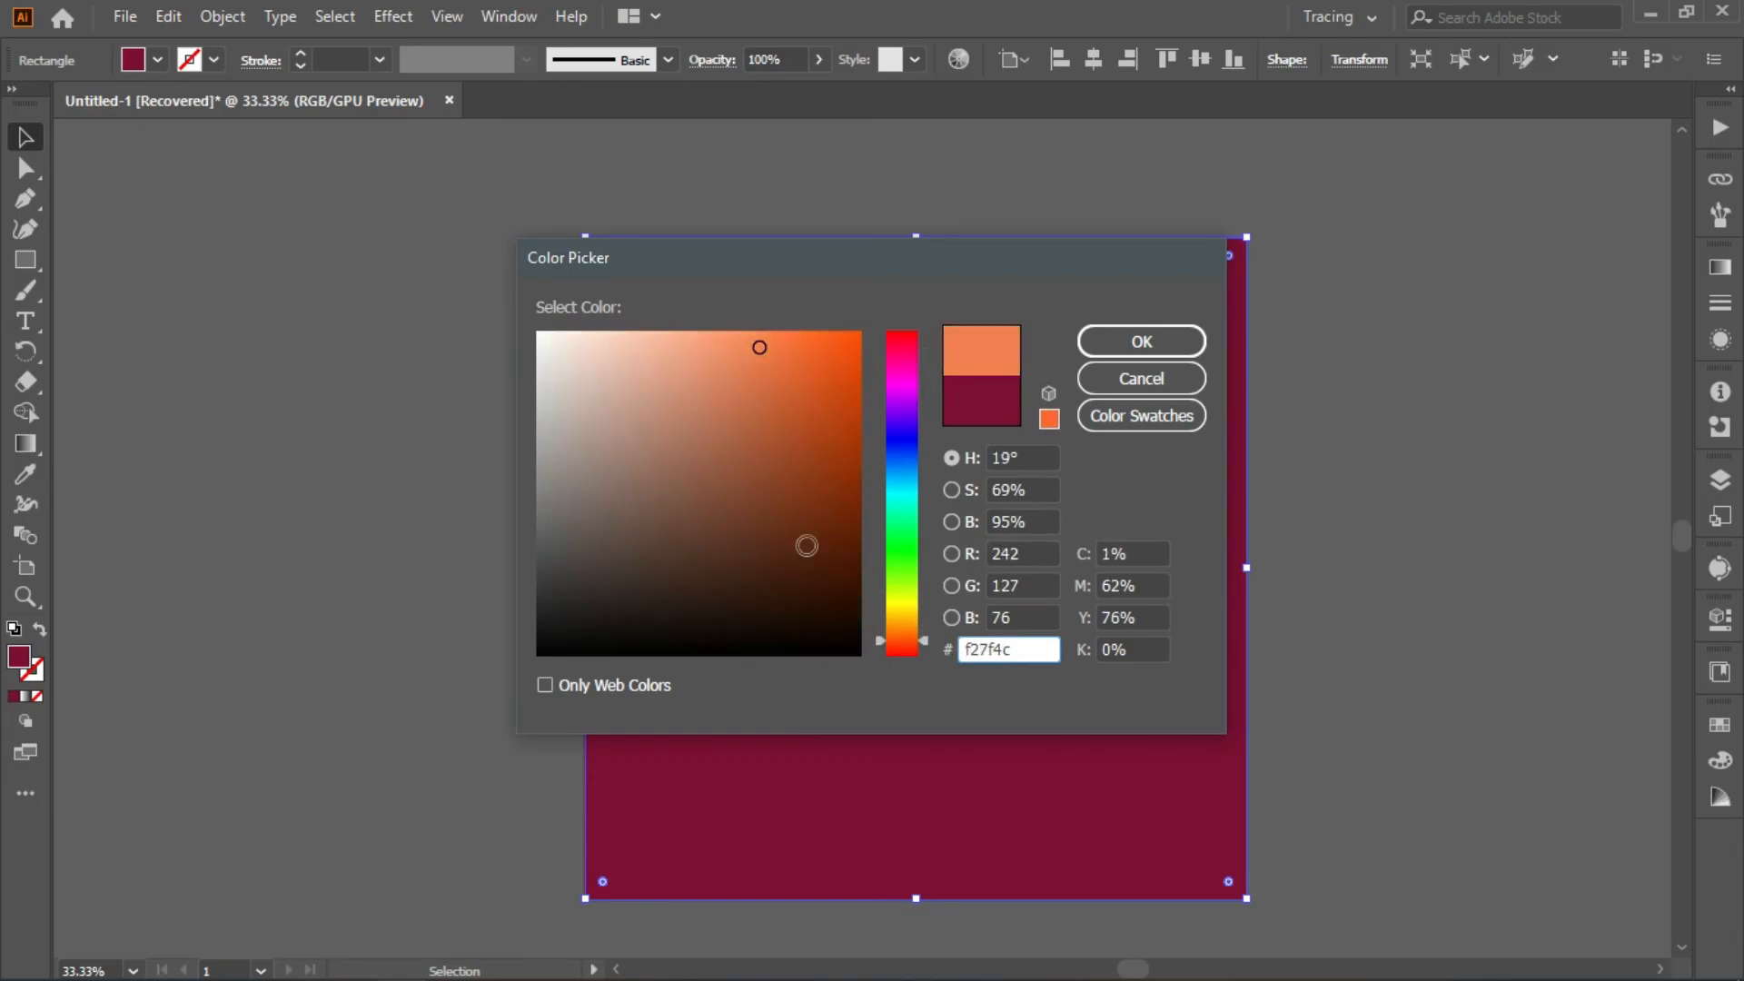
click(699, 336)
click(1142, 340)
click(1381, 411)
Step: Recolour the logo group a deep magenta on the peach background
click(1025, 593)
double_click(20, 656)
drag(916, 438, 917, 363)
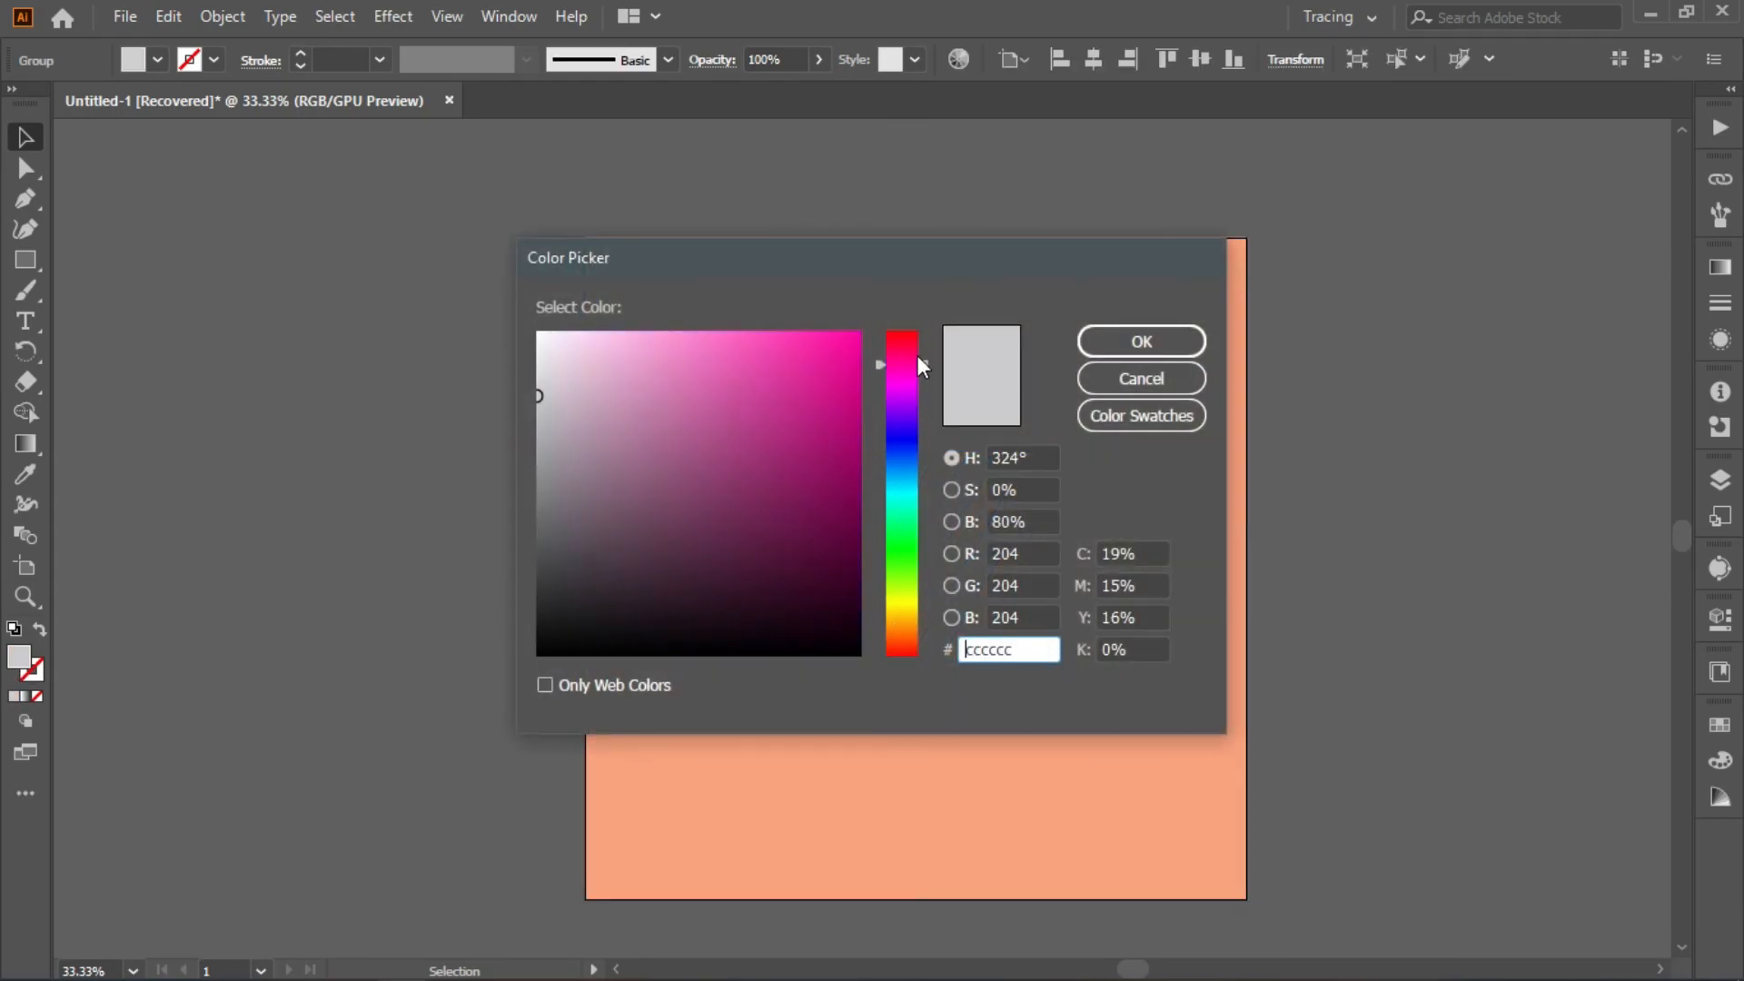
mouse_move(800, 359)
mouse_down()
mouse_move(790, 343)
mouse_move(826, 467)
mouse_move(851, 447)
mouse_up()
click(1178, 336)
click(1295, 411)
Step: Preview the magenta logo on the peach background in Full Screen Mode
click(26, 752)
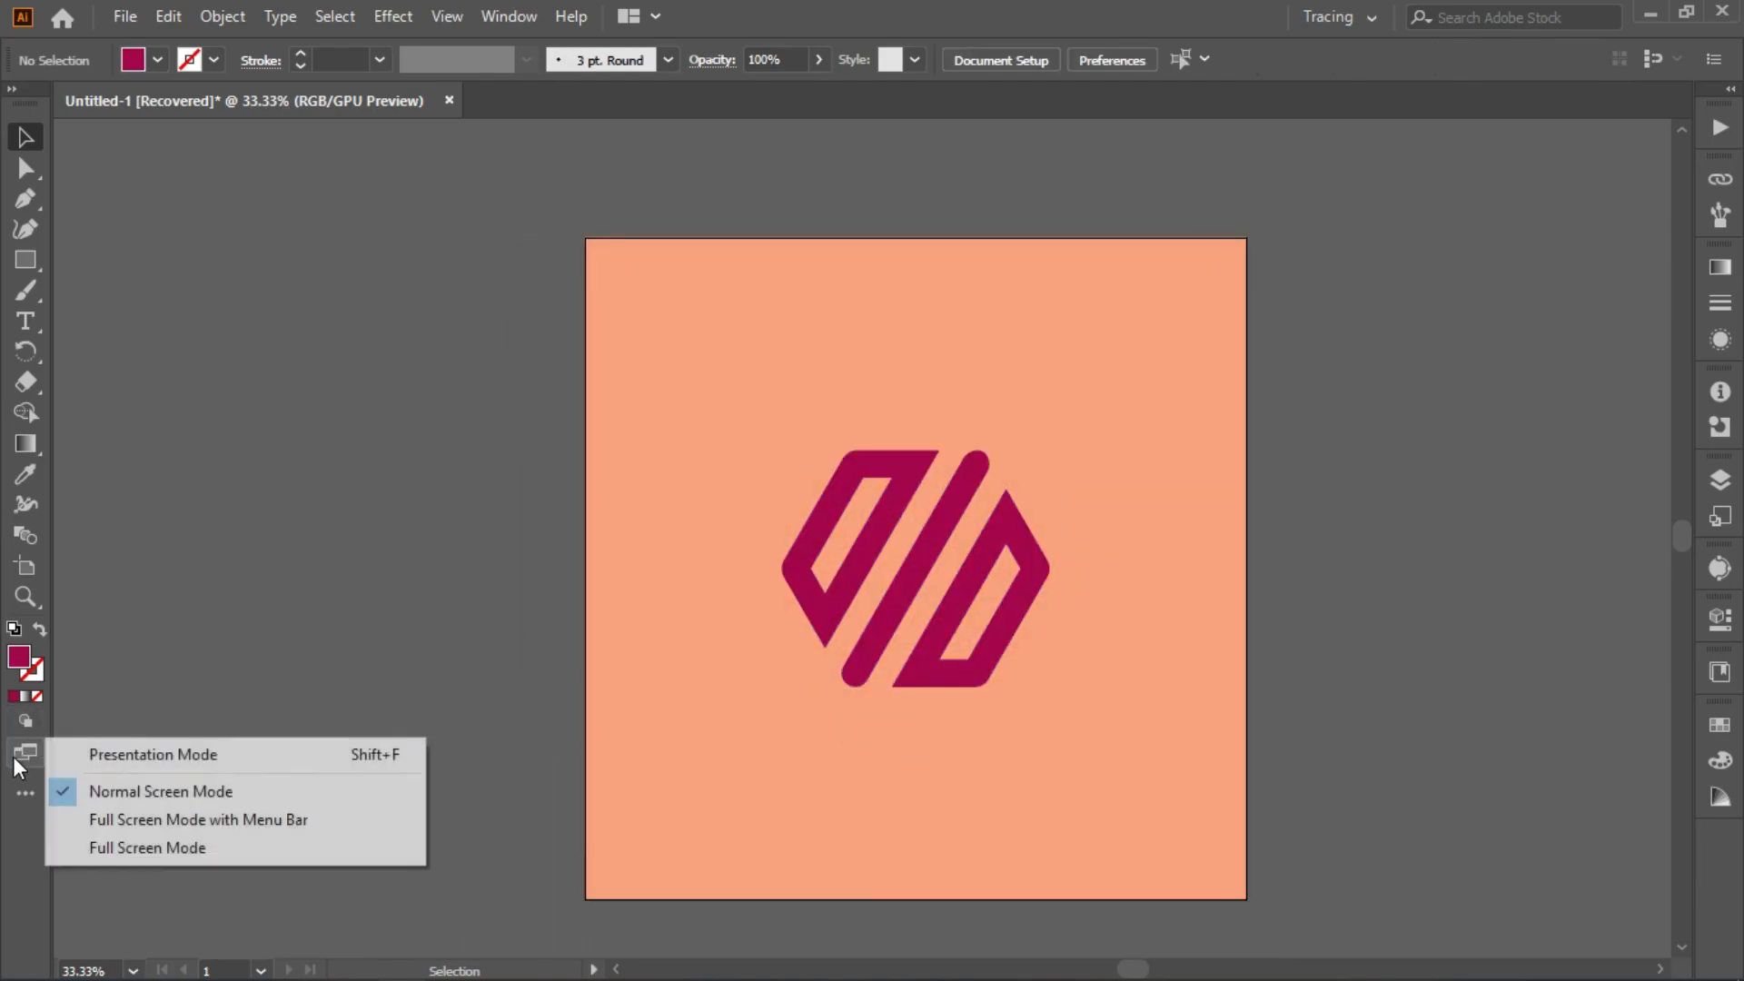
click(154, 847)
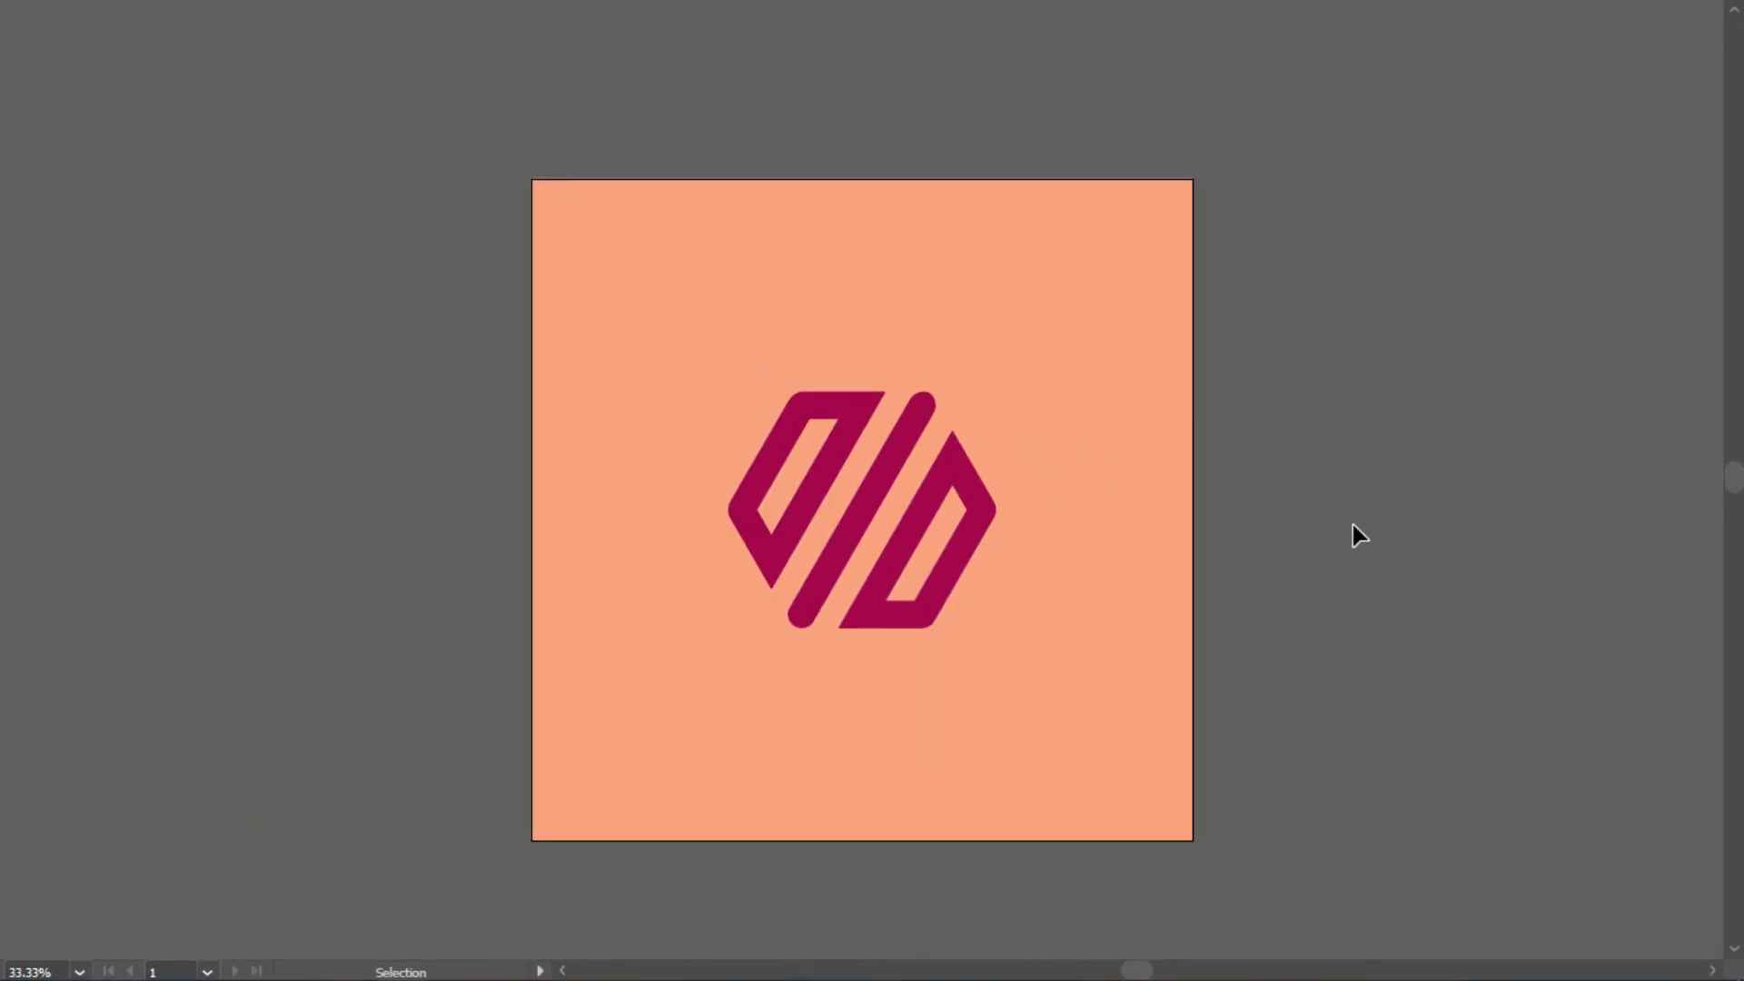
key(Escape)
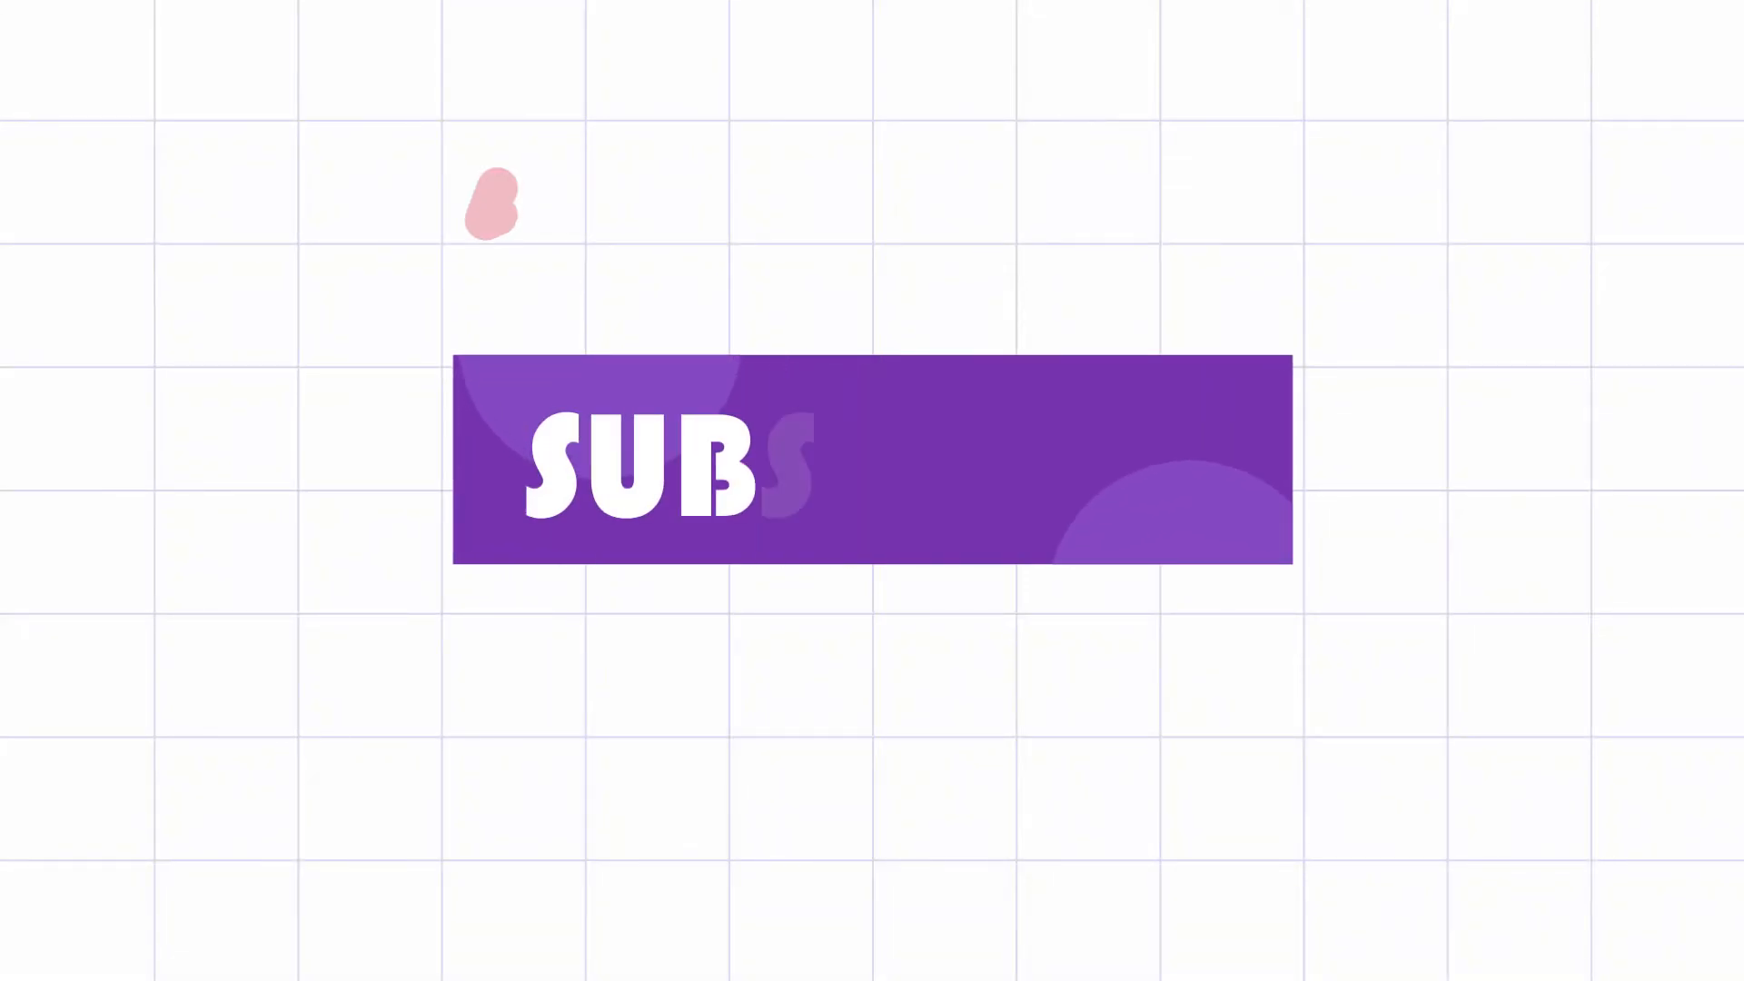